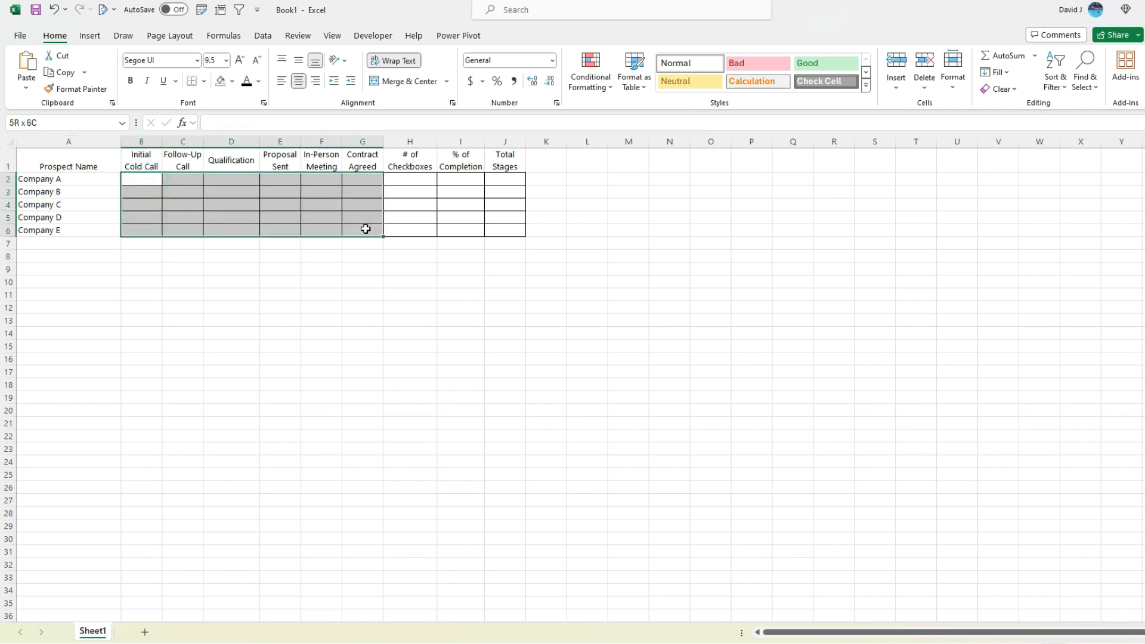
# Insert checkboxes into every stage cell for Companies A to E, in the range B2:G6.
pyautogui.click(86, 37)
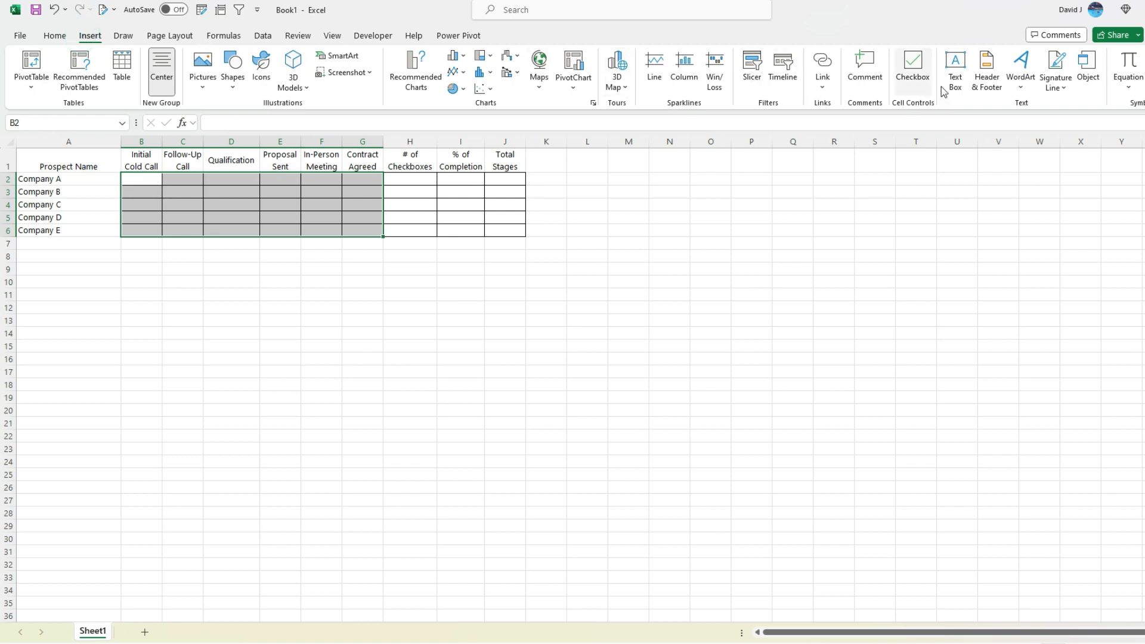
pyautogui.click(905, 79)
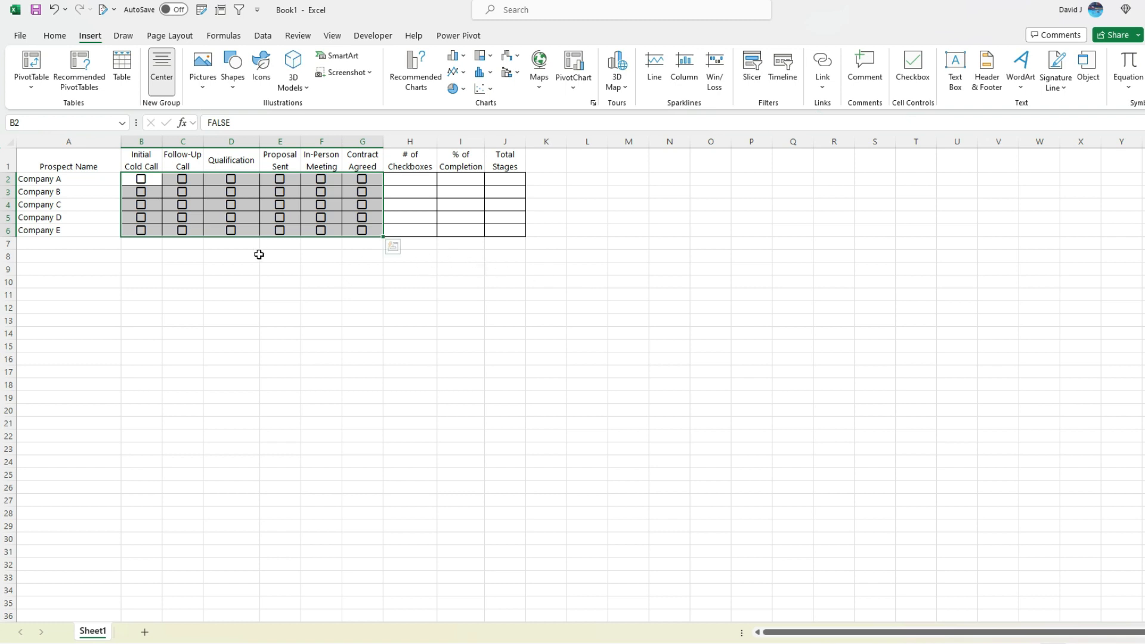
# Tick Company A's checkboxes for all stages from Initial Cold Call through In-Person Meeting.
pyautogui.moveTo(163, 179); pyautogui.dragTo(146, 180)
pyautogui.click(144, 179)
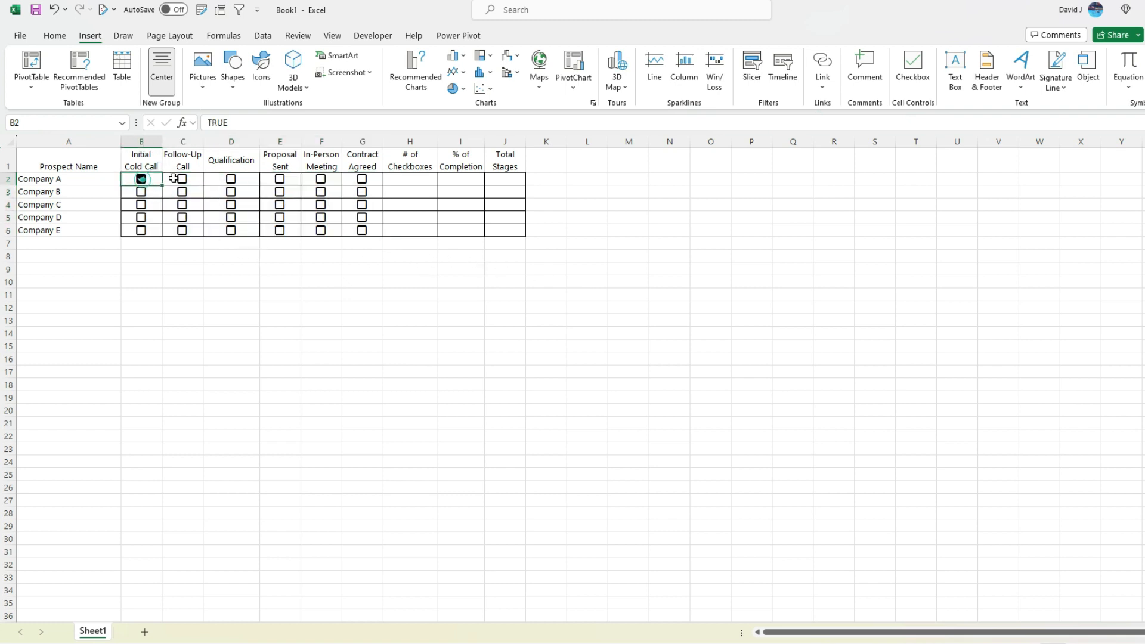
pyautogui.click(182, 185)
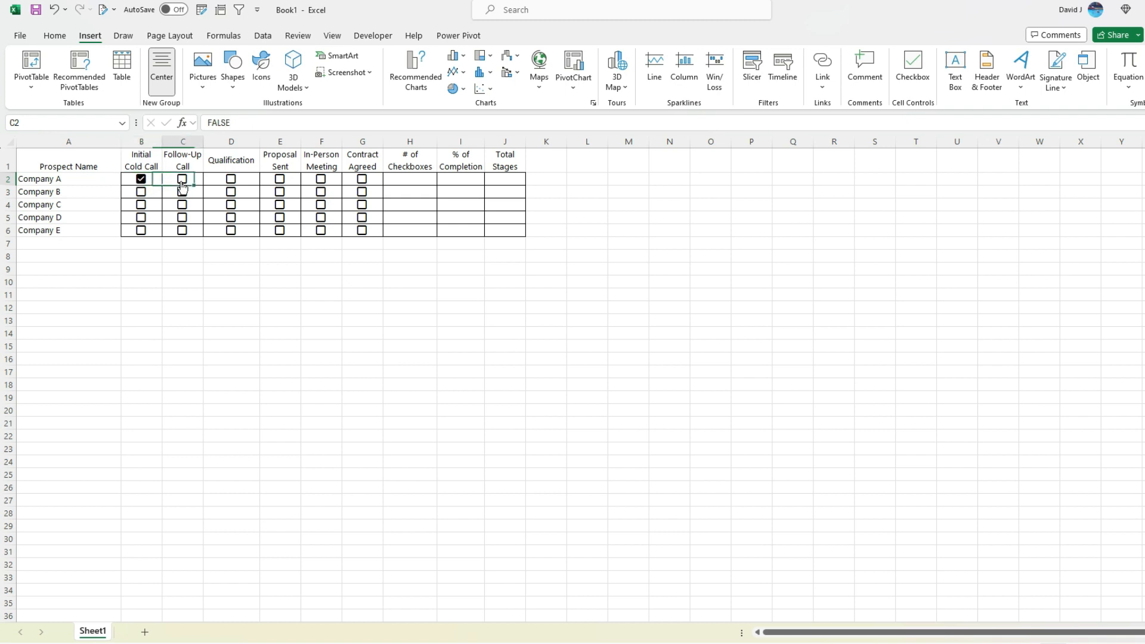
pyautogui.click(231, 185)
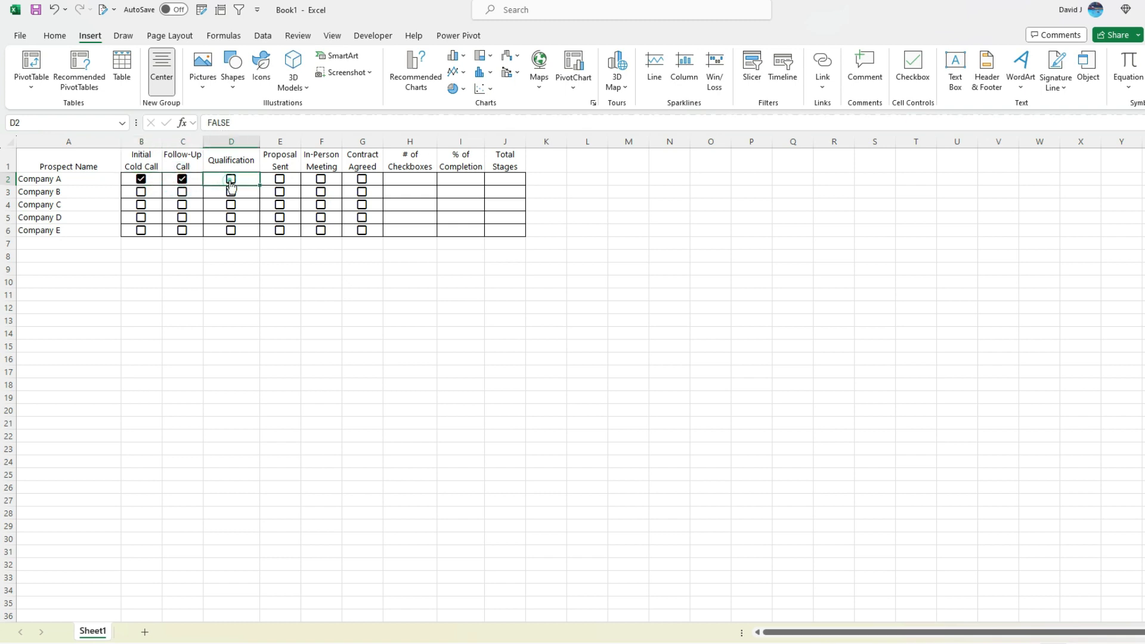
pyautogui.click(280, 182)
pyautogui.click(321, 183)
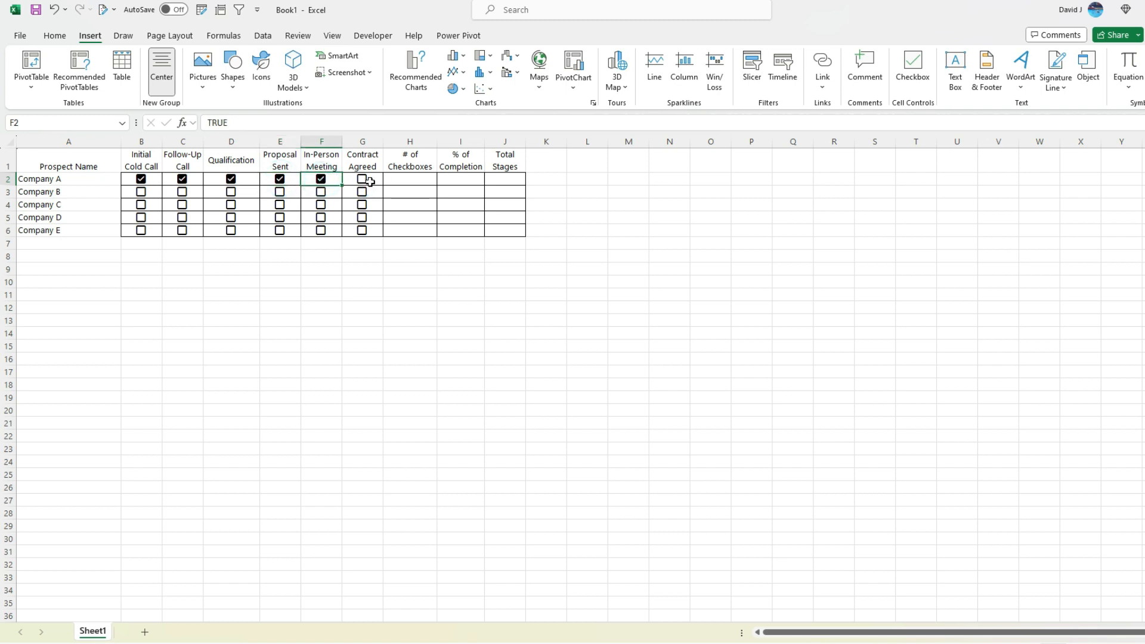
# Tick Initial Cold Call and Follow-Up Call for Companies B, C and D, plus Qualification for Company C.
pyautogui.click(142, 191)
pyautogui.click(181, 192)
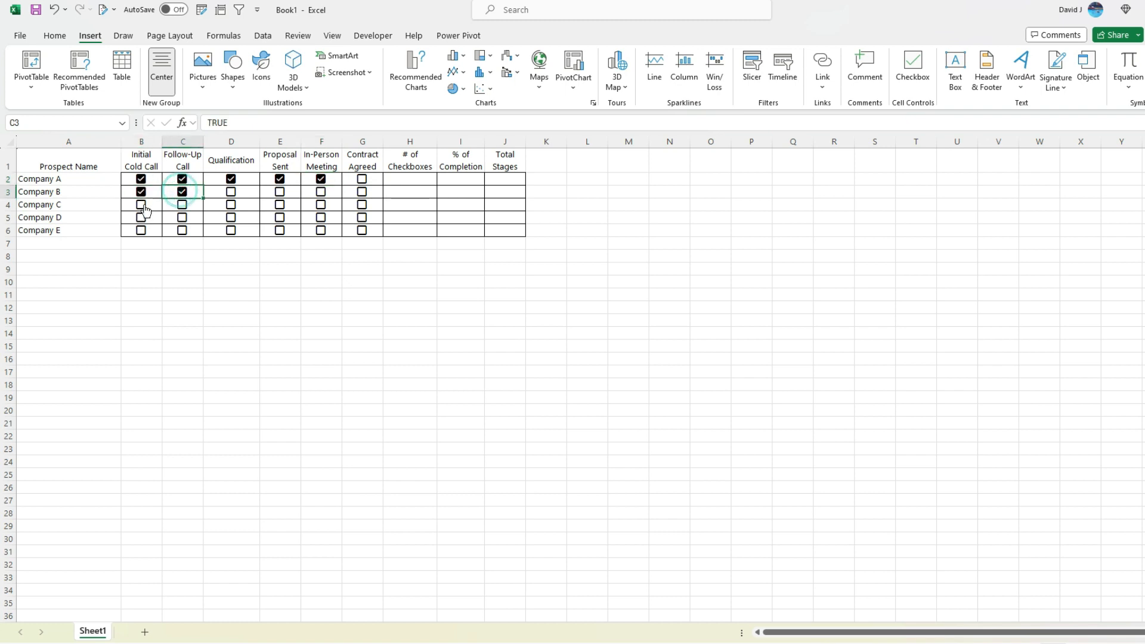
pyautogui.click(142, 205)
pyautogui.click(182, 205)
pyautogui.click(231, 205)
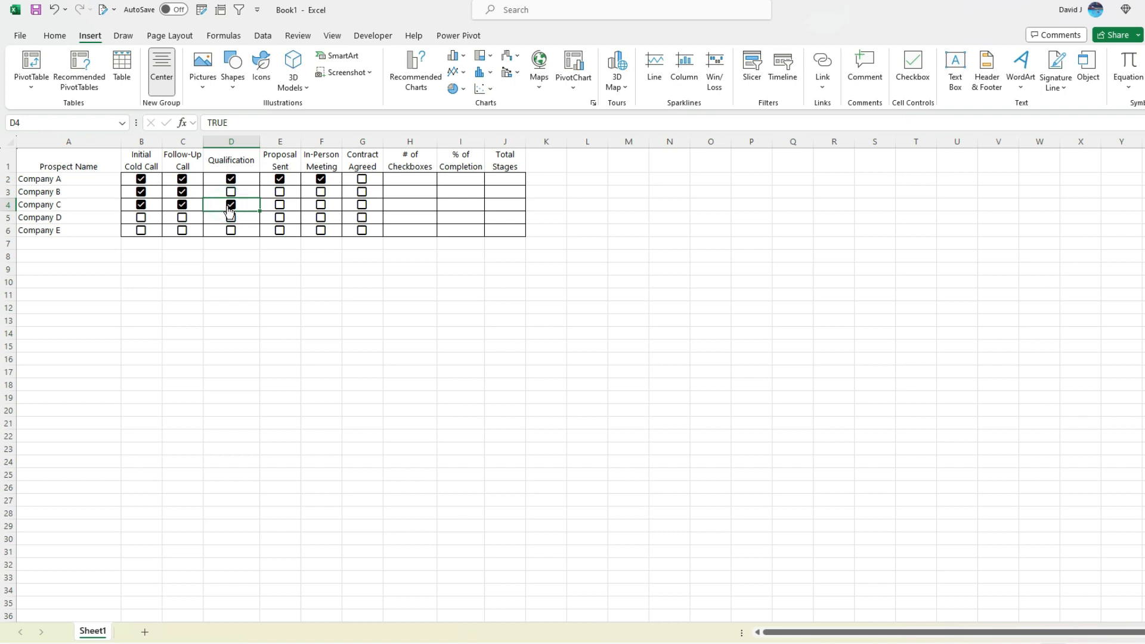
pyautogui.click(141, 217)
pyautogui.click(182, 217)
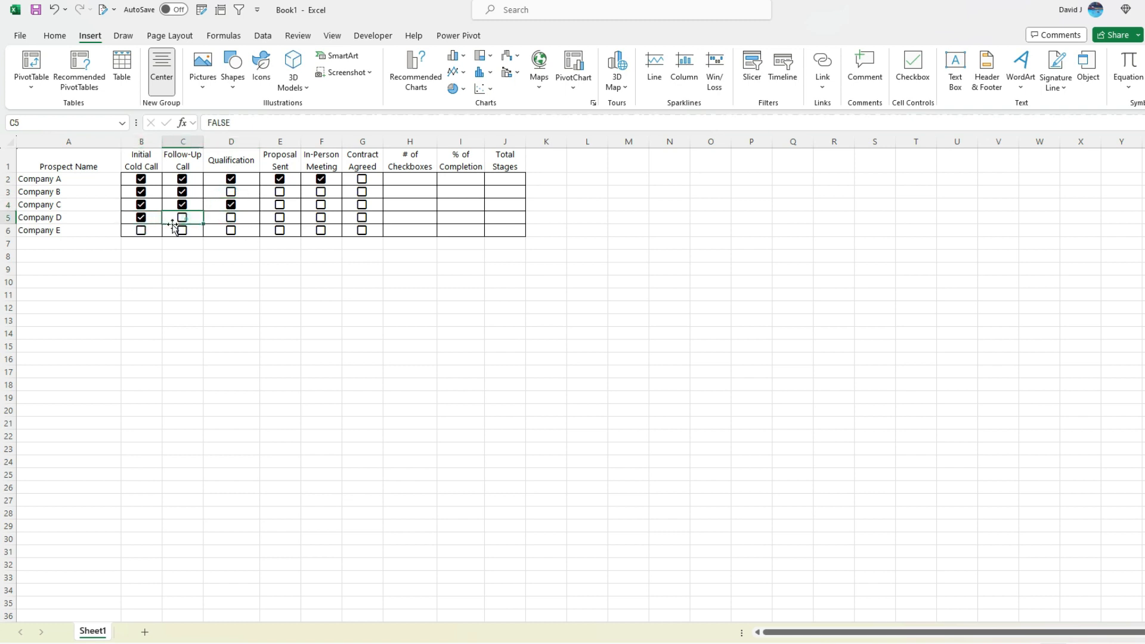
# Tick Company E's checkboxes for all stages from Initial Cold Call through In-Person Meeting.
pyautogui.click(141, 231)
pyautogui.click(182, 230)
pyautogui.click(231, 230)
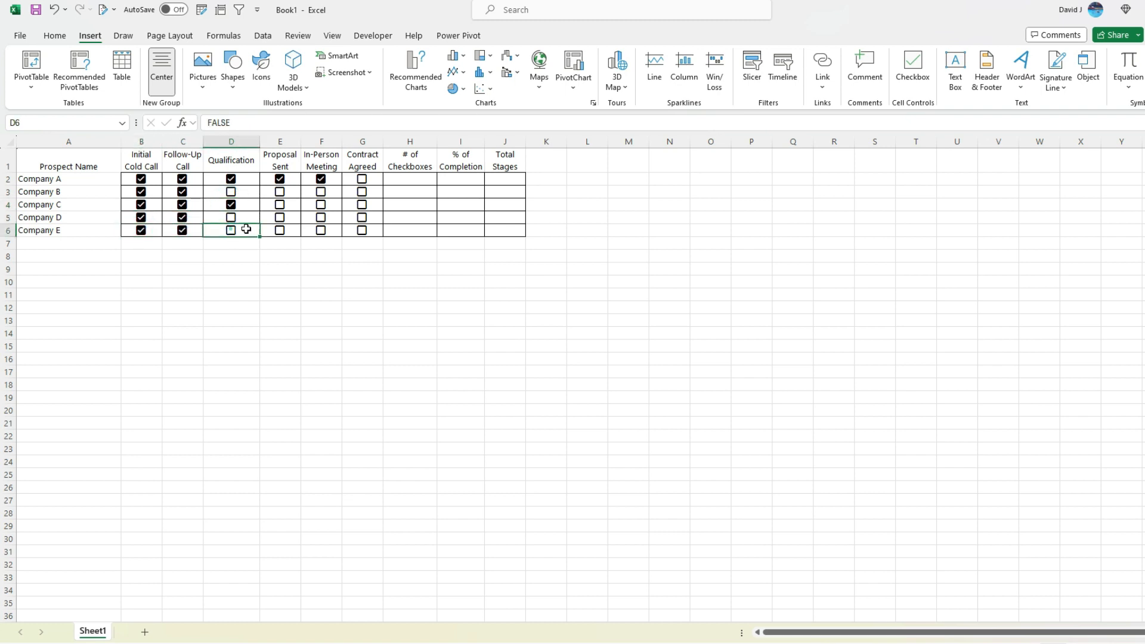
pyautogui.click(280, 230)
pyautogui.click(320, 231)
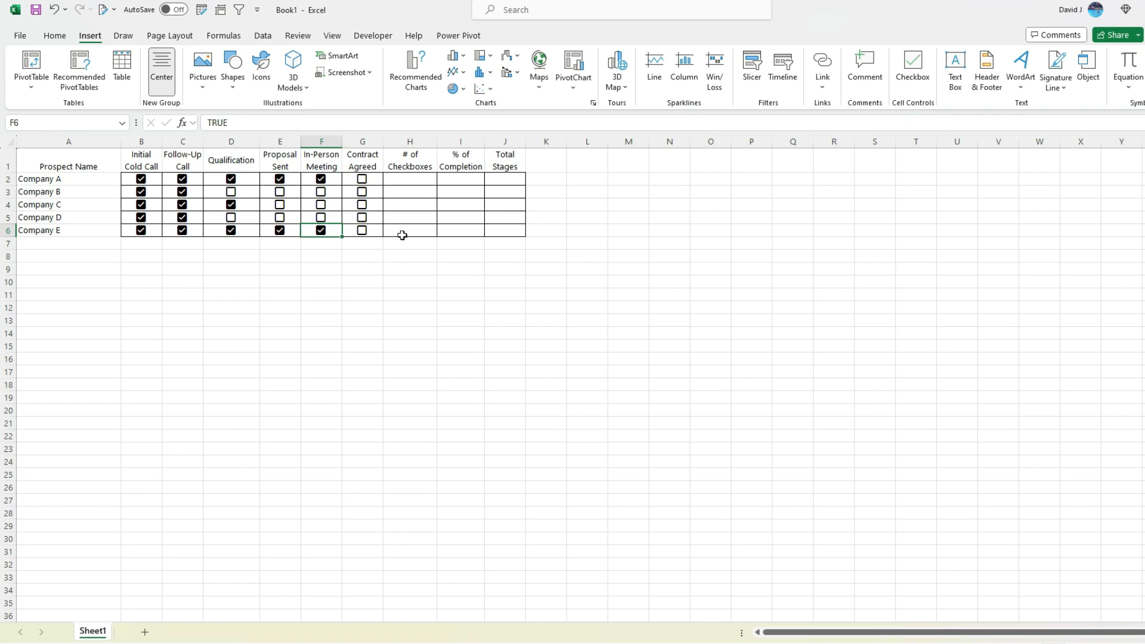
# Count Company A's ticked checkboxes in H2 with the formula =COUNTIF(B2:G2,TRUE).
pyautogui.click(417, 183)
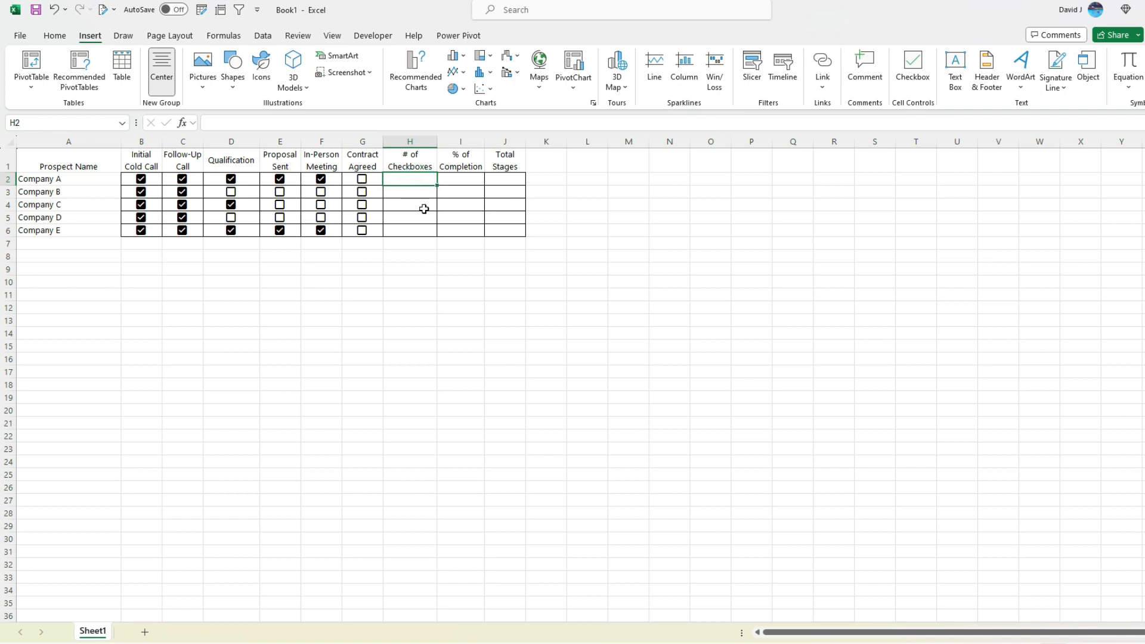
pyautogui.write('=count')
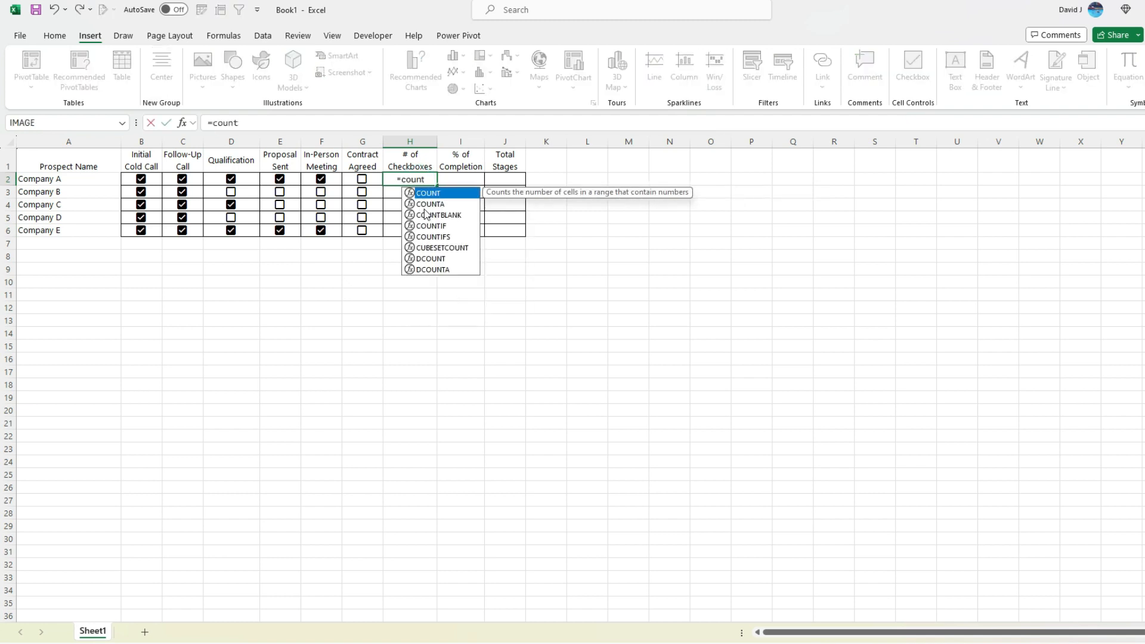
pyautogui.write('if')
pyautogui.press('Tab')
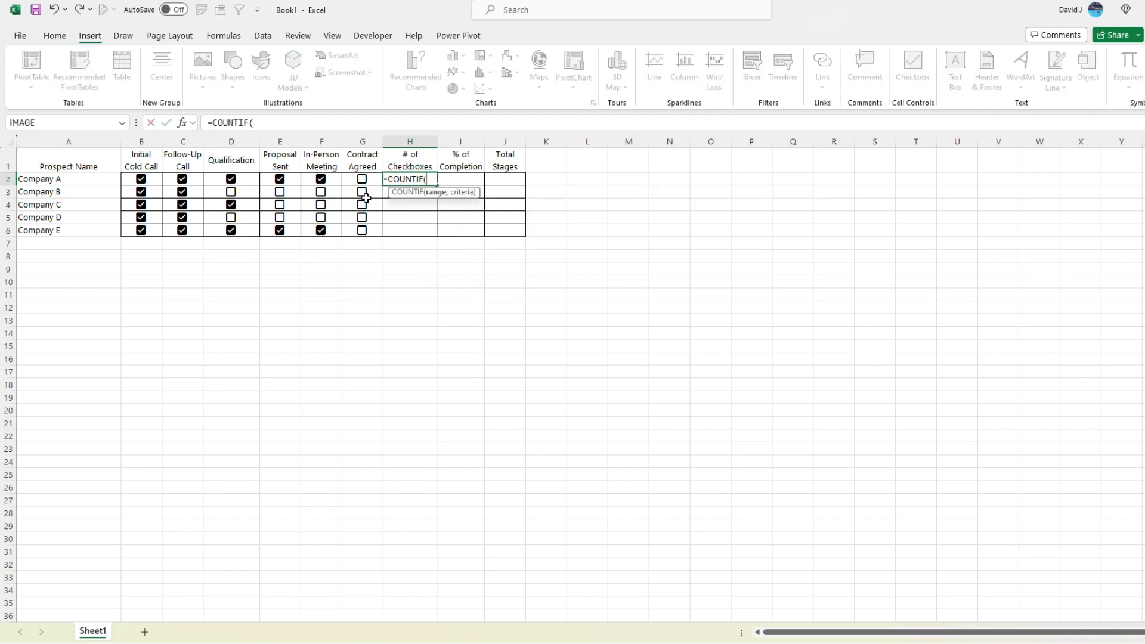
pyautogui.moveTo(370, 181); pyautogui.dragTo(156, 179)
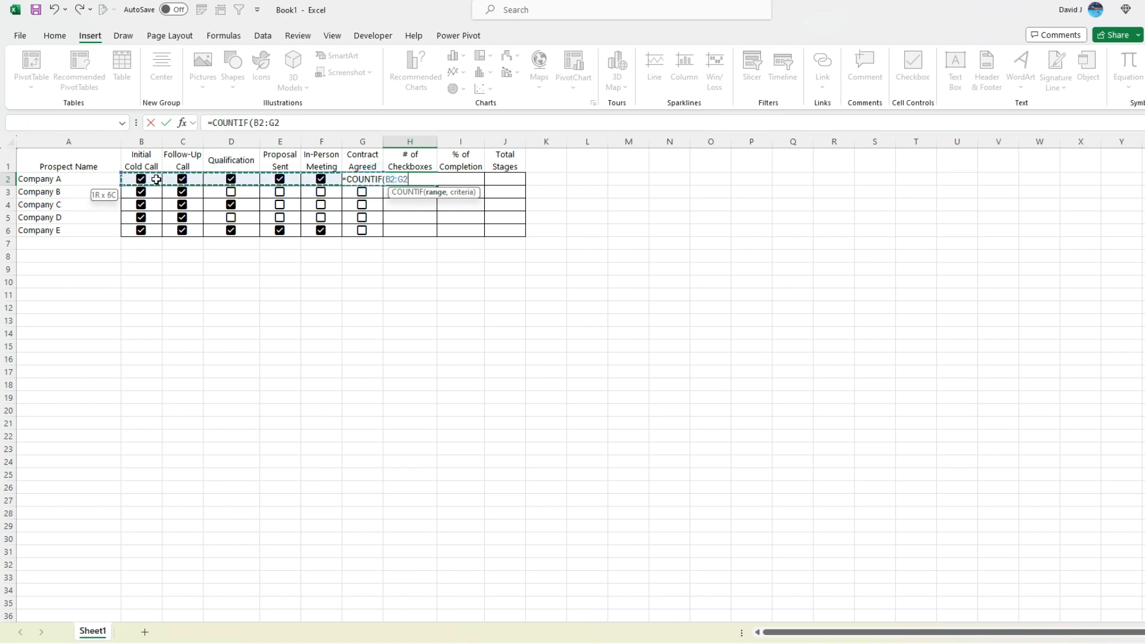
pyautogui.write(',true)')
pyautogui.press('Return')
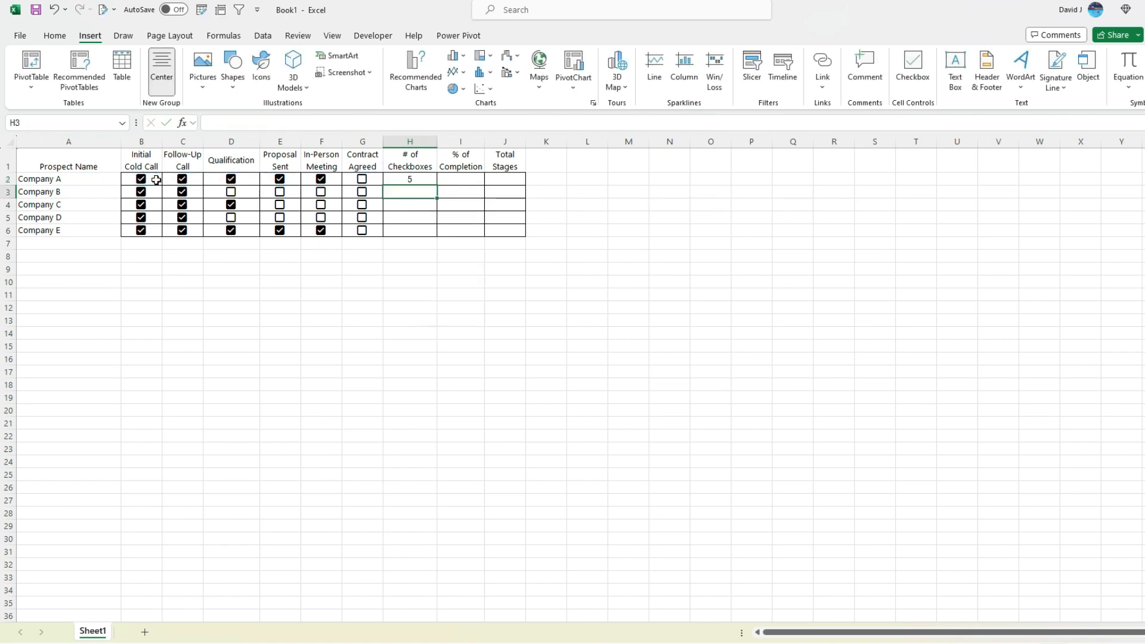
# Fill the # of Checkboxes formula from H2 down to H6 and check it for Companies A to C.
pyautogui.click(423, 177)
pyautogui.doubleClick(437, 185)
pyautogui.click(419, 178)
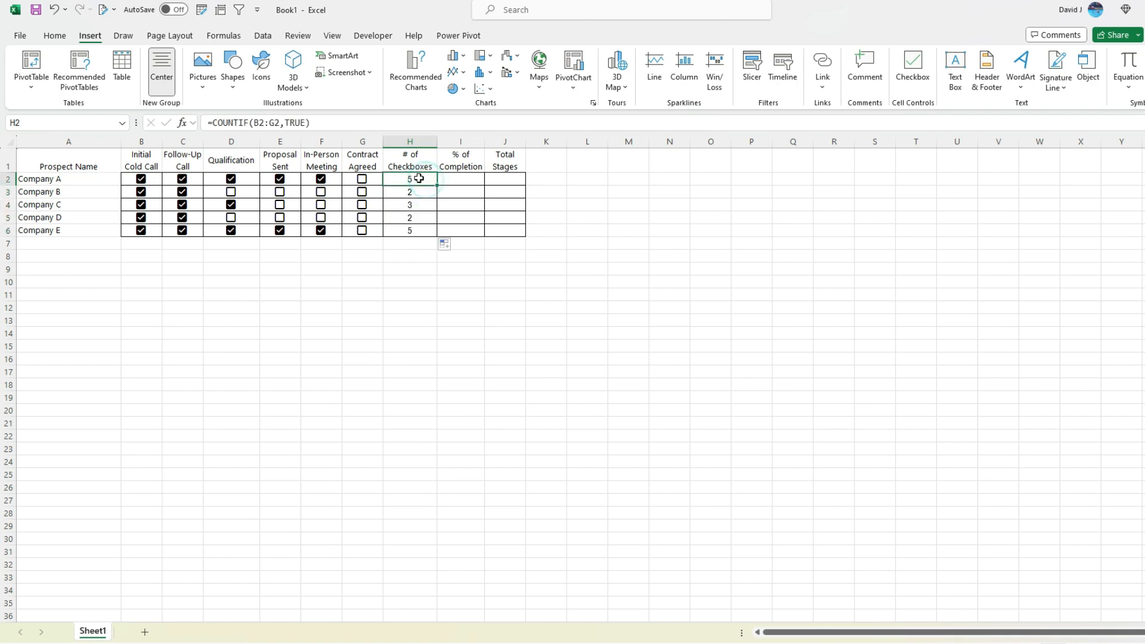
pyautogui.click(406, 196)
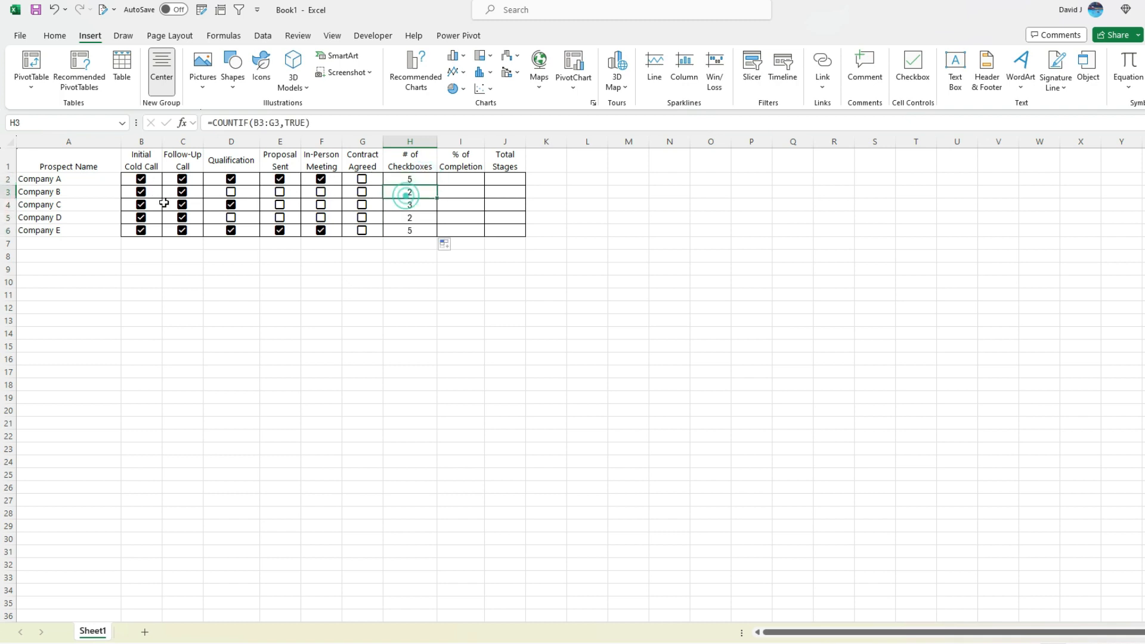
pyautogui.click(396, 203)
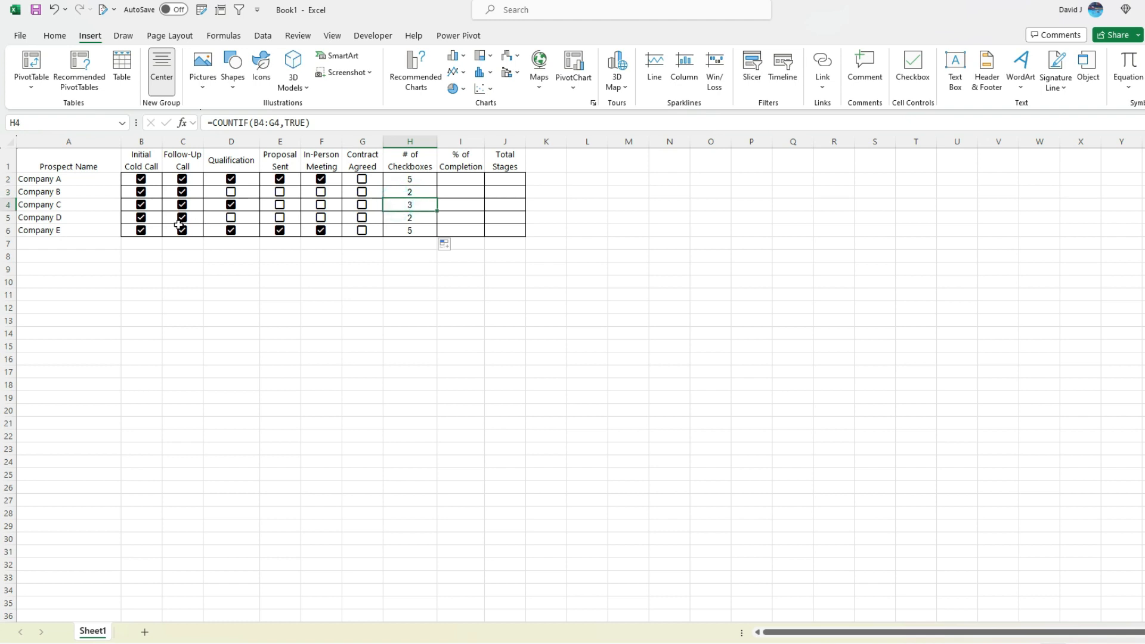
# Enter 6 as Company A's Total Stages in J2 and fill it down to J6.
pyautogui.click(497, 180)
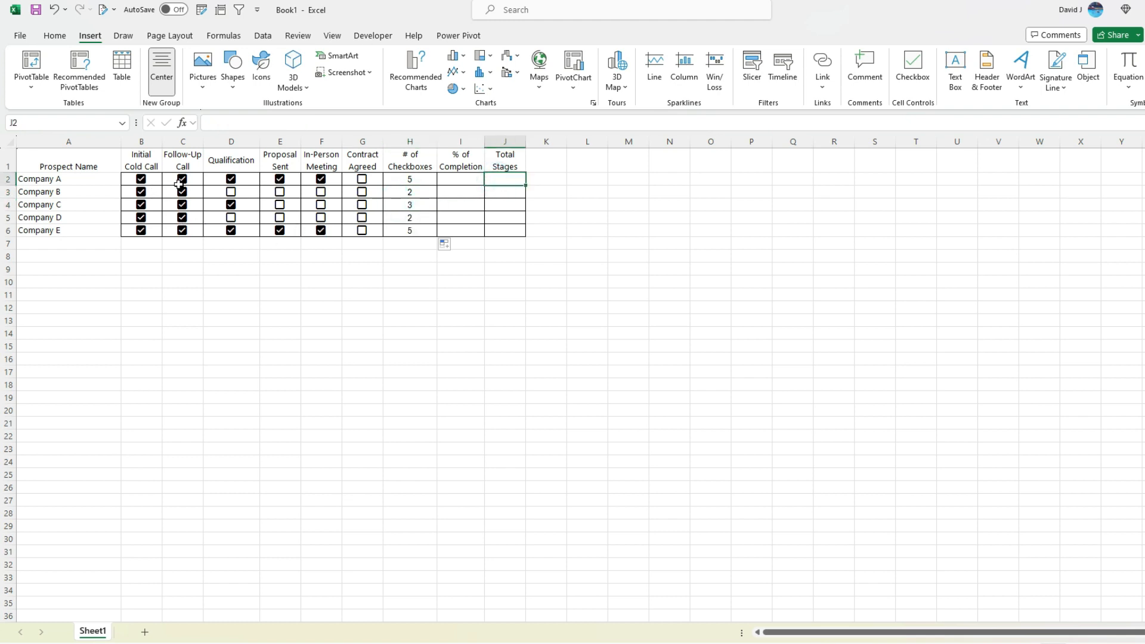
pyautogui.write('6')
pyautogui.press('Return')
pyautogui.click(520, 180)
pyautogui.doubleClick(525, 184)
# Calculate the % of Completion in I2 with =H2/J2 and fill the formula down to I6.
pyautogui.click(468, 180)
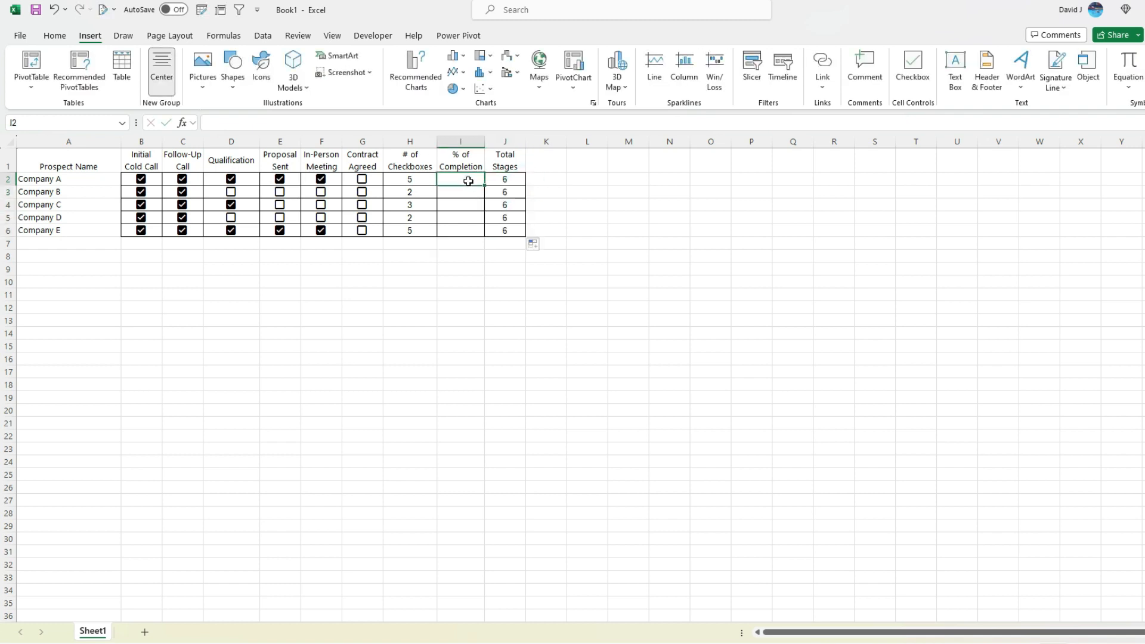
pyautogui.write('=')
pyautogui.click(410, 179)
pyautogui.write('/')
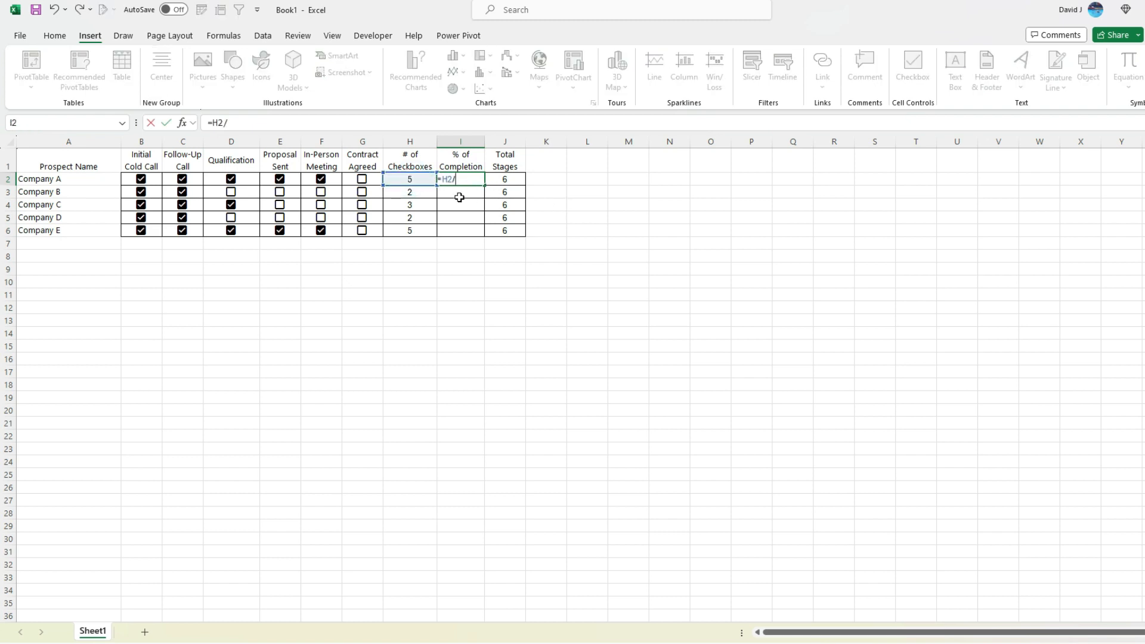
pyautogui.click(514, 176)
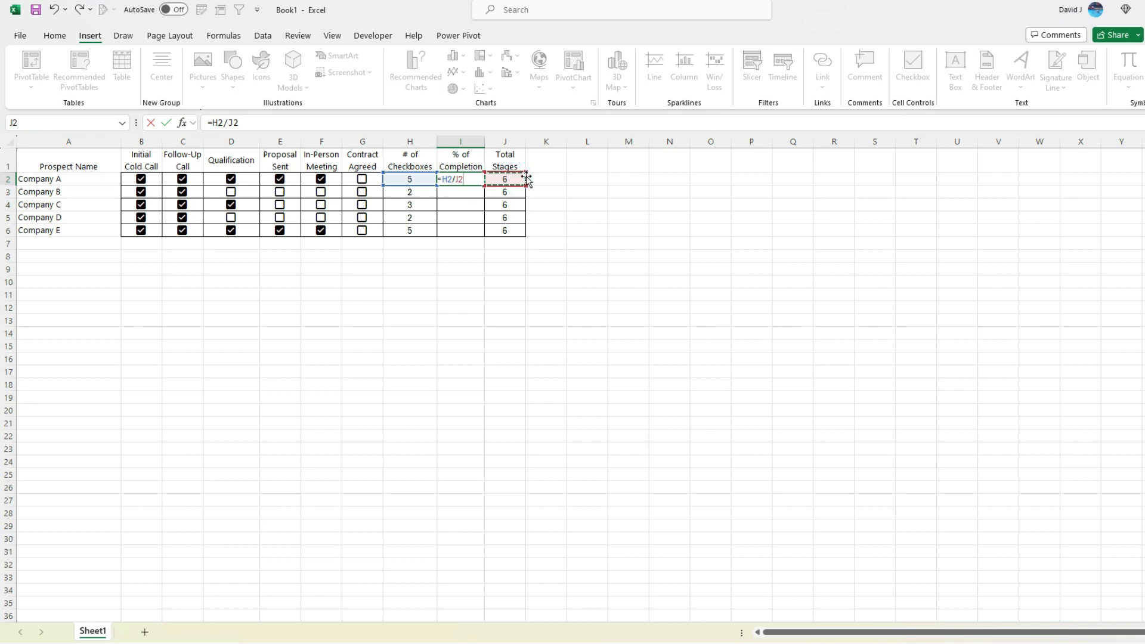
pyautogui.hotkey('ctrl', 'Return')
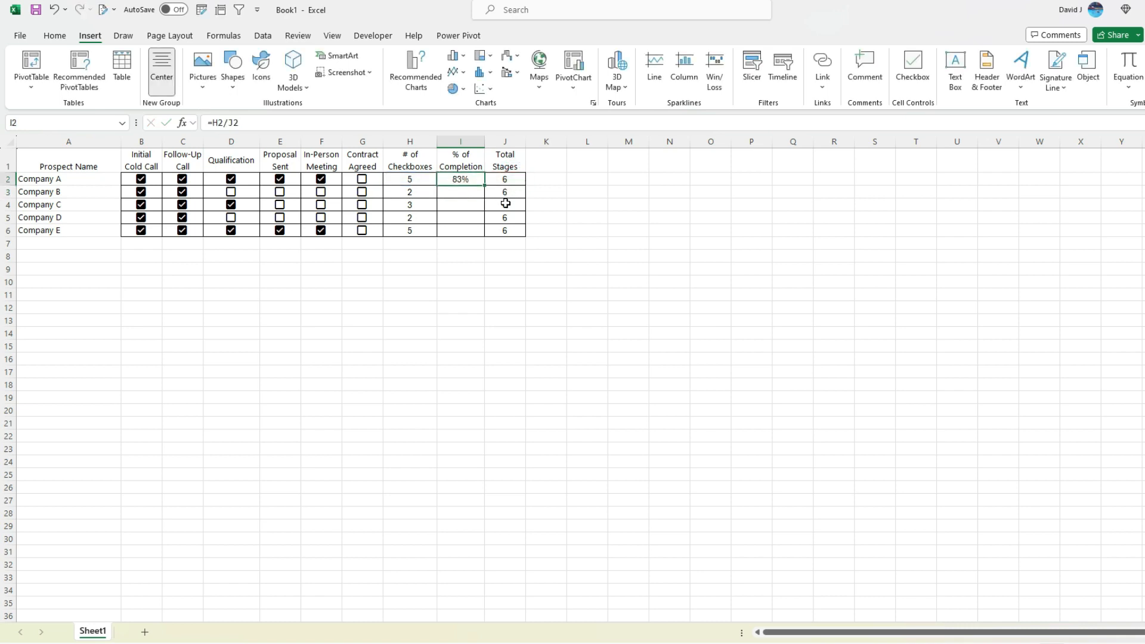
pyautogui.moveTo(483, 185); pyautogui.dragTo(485, 240)
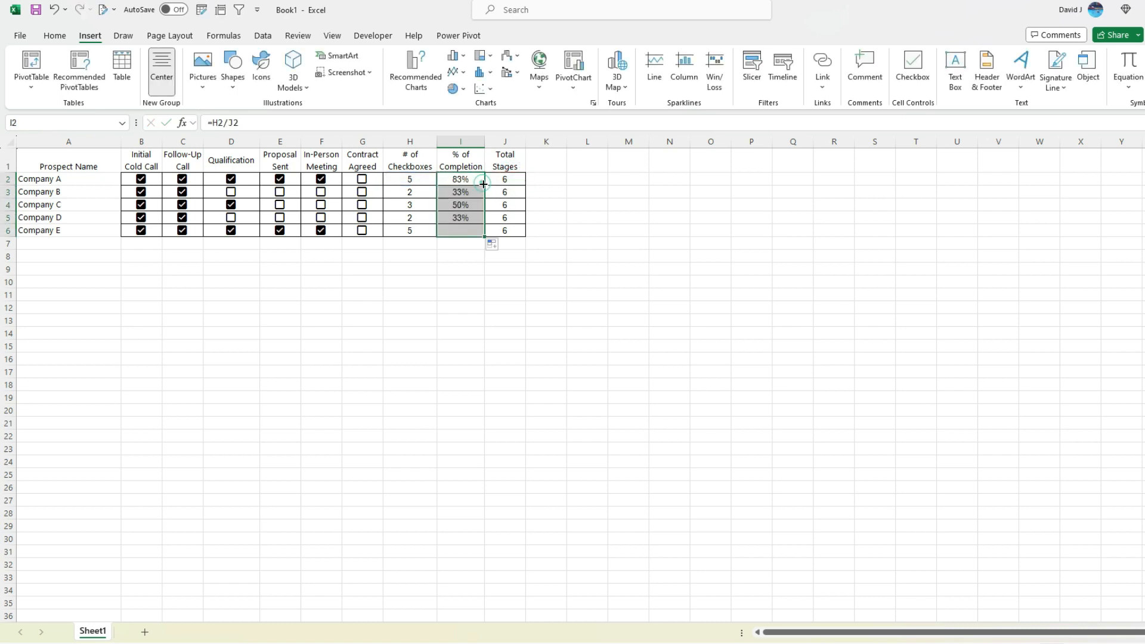
# Insert a Clustered Bar chart of the table with the companies on the category axis, then move it below the table and enlarge it.
pyautogui.click(475, 216)
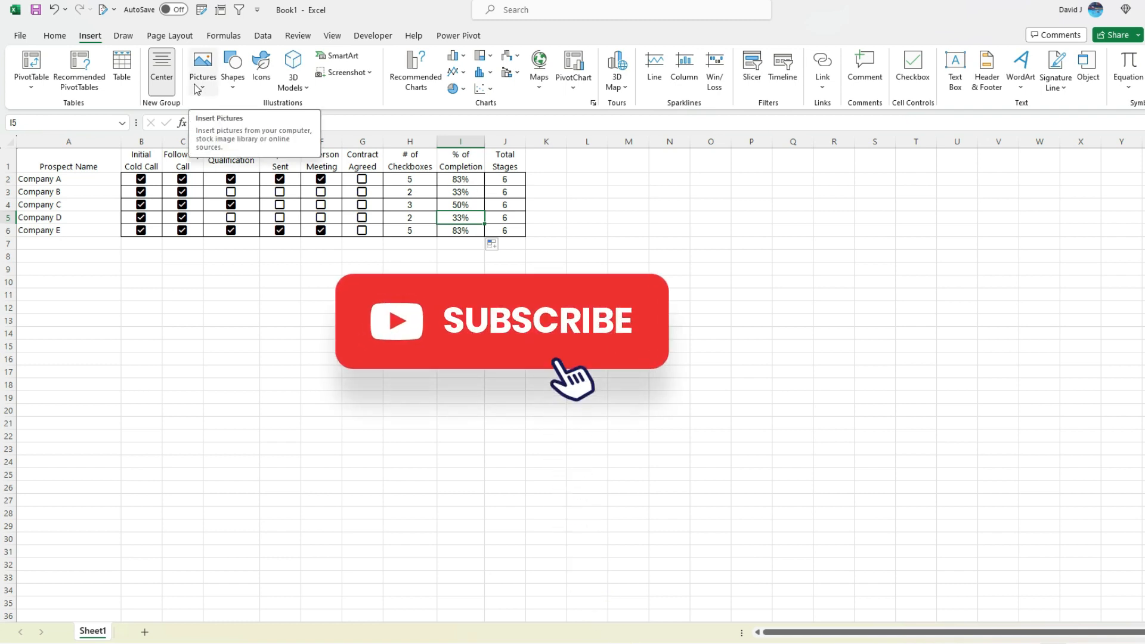
pyautogui.click(592, 103)
pyautogui.click(524, 165)
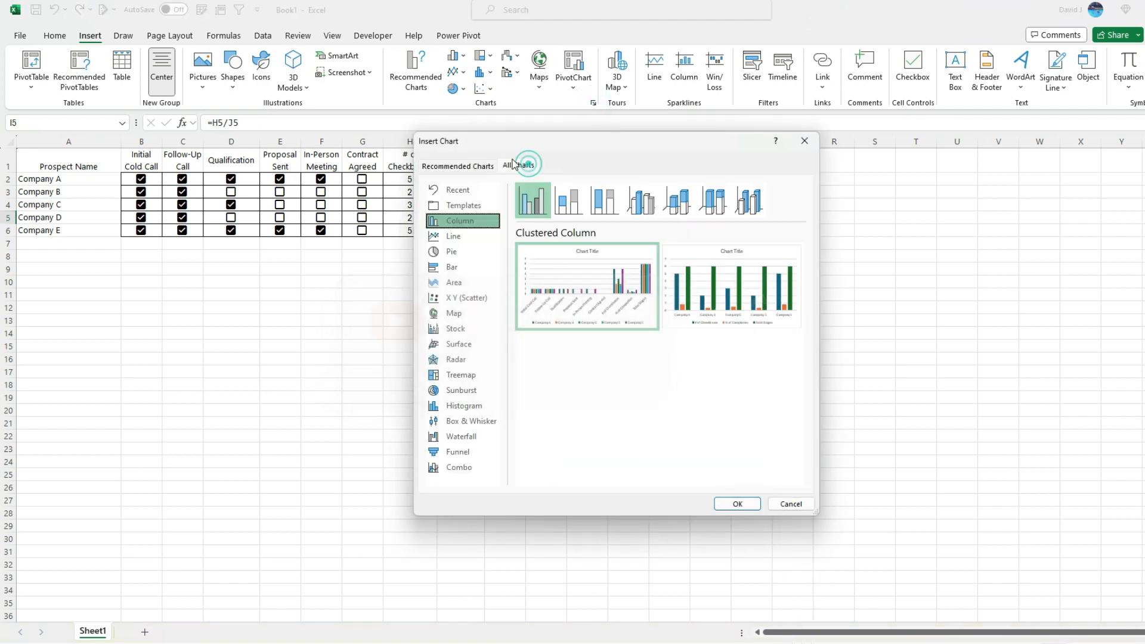
pyautogui.click(462, 268)
pyautogui.moveTo(698, 297)
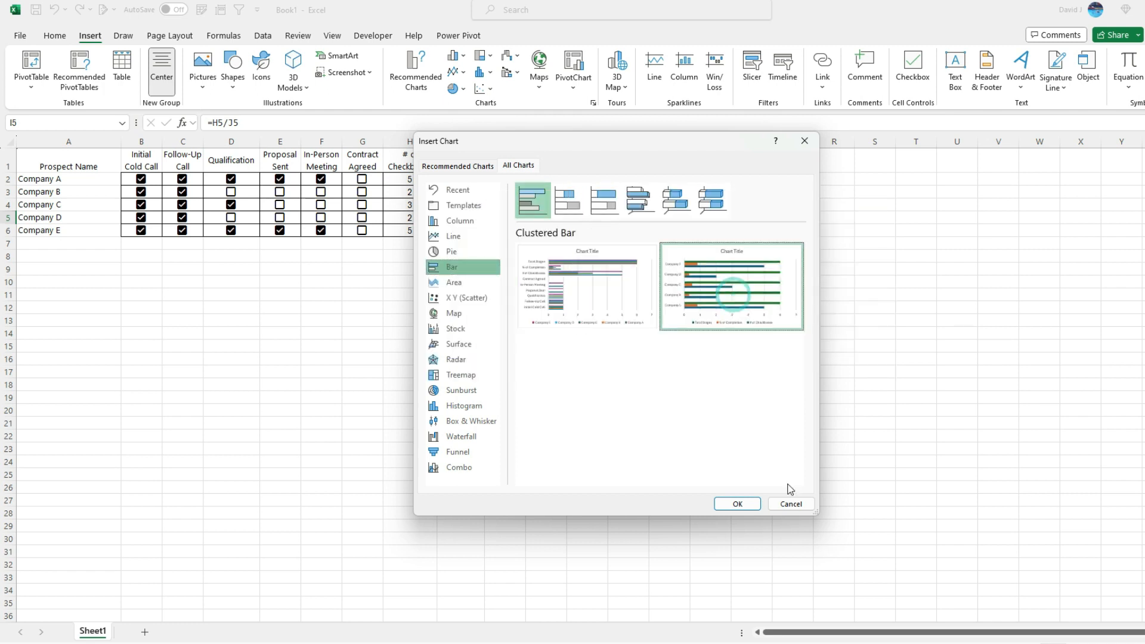
pyautogui.click(737, 504)
pyautogui.moveTo(686, 301); pyautogui.dragTo(423, 274)
pyautogui.moveTo(509, 447); pyautogui.dragTo(632, 490)
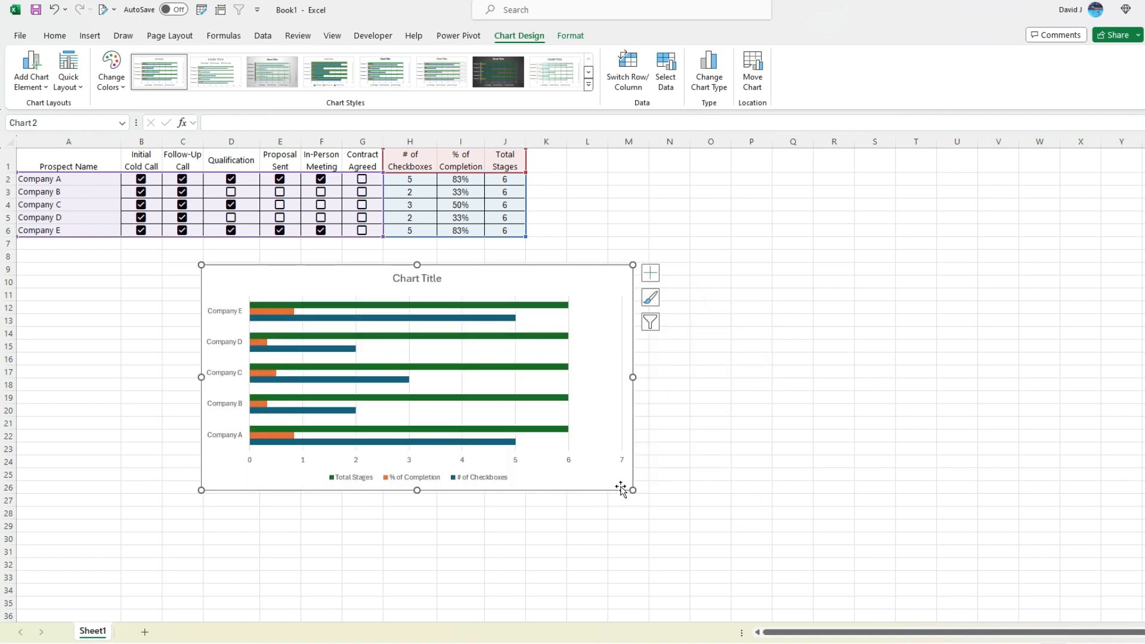
# Remove the # of Checkboxes and Total Stages series from the chart's data source, keeping only % of Completion.
pyautogui.rightClick(396, 367)
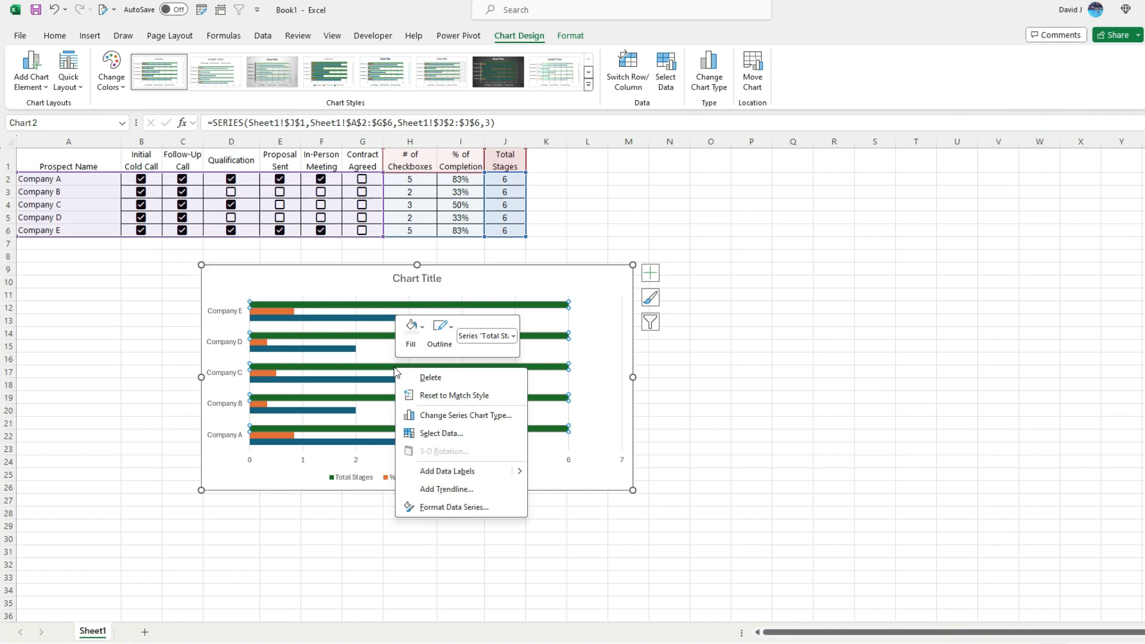
pyautogui.click(450, 434)
pyautogui.moveTo(424, 448); pyautogui.dragTo(606, 249)
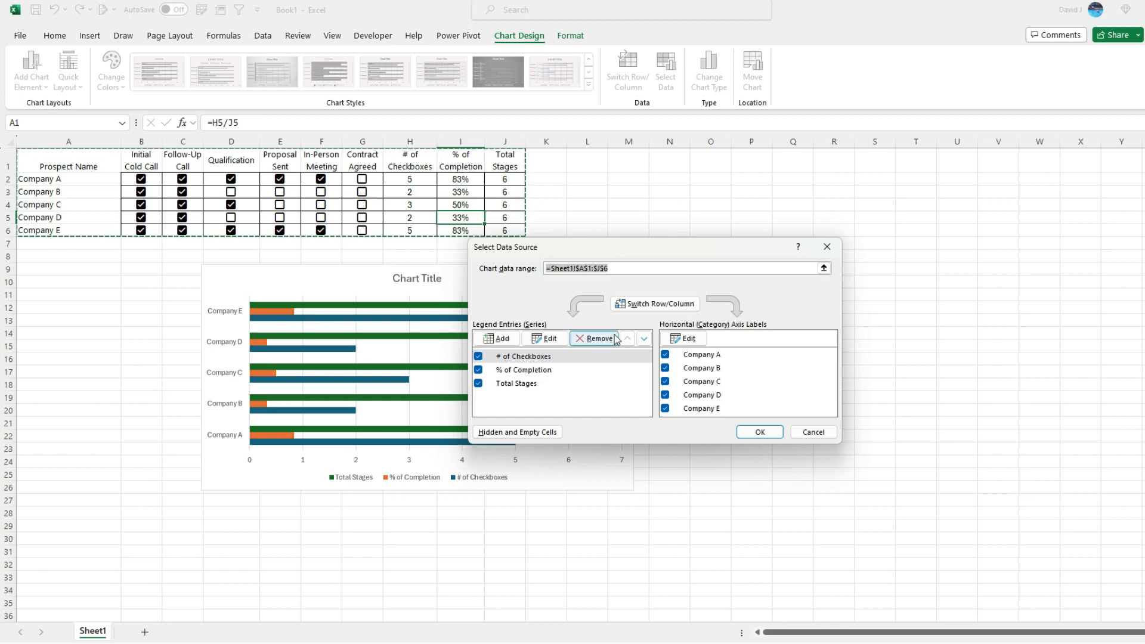
pyautogui.click(594, 338)
pyautogui.click(561, 370)
pyautogui.click(594, 338)
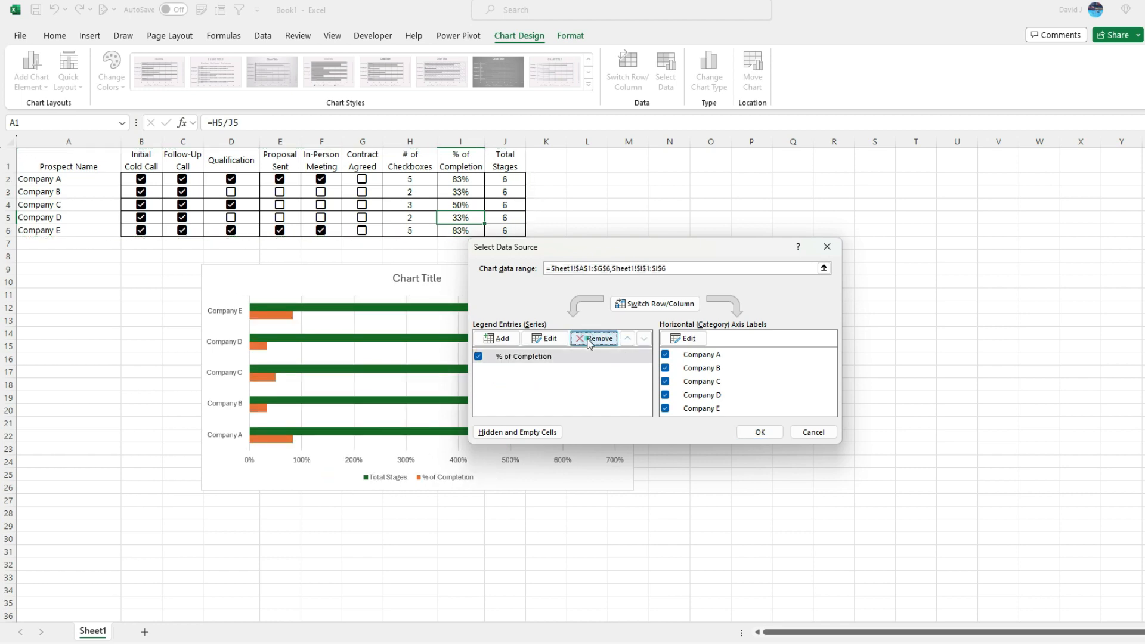
pyautogui.click(759, 431)
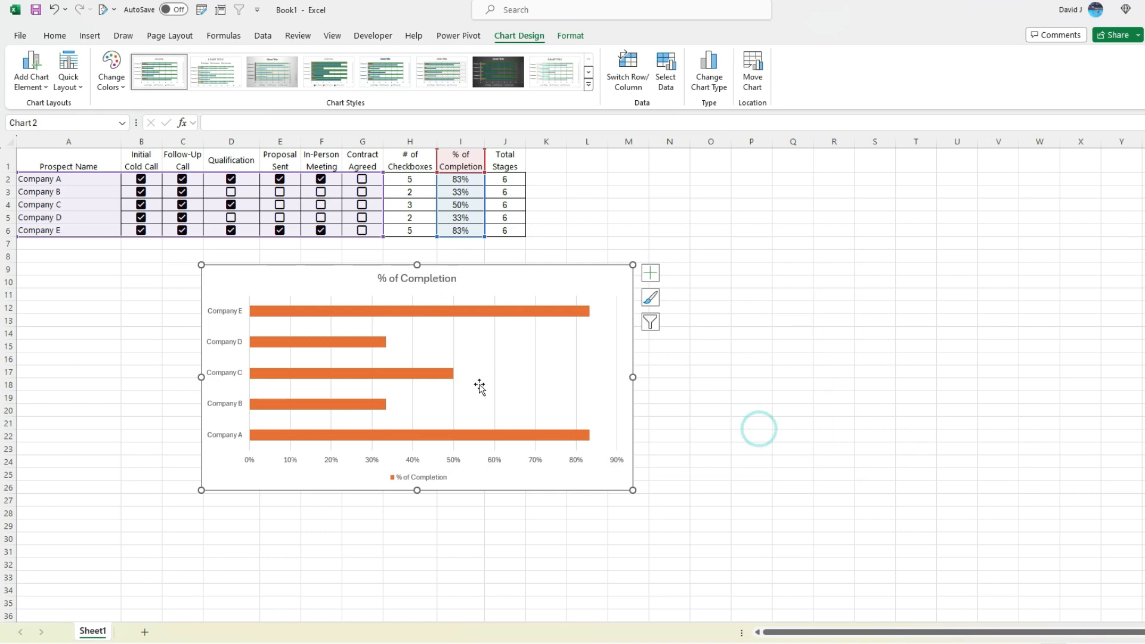
# Add data labels to the % of Completion bars in the chart.
pyautogui.rightClick(433, 376)
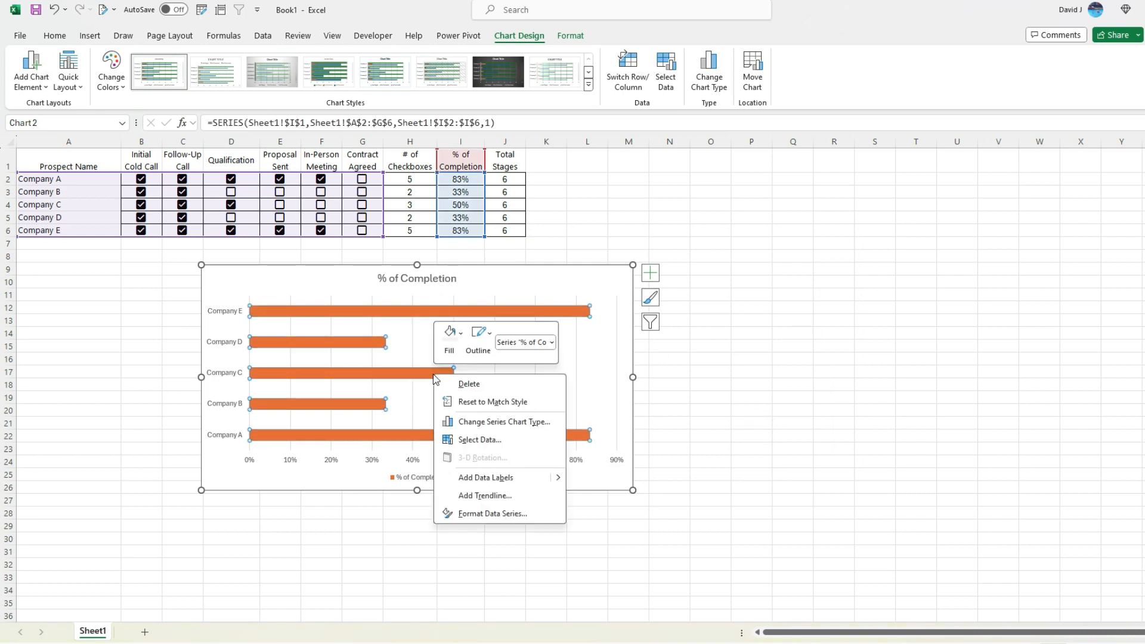
pyautogui.click(484, 477)
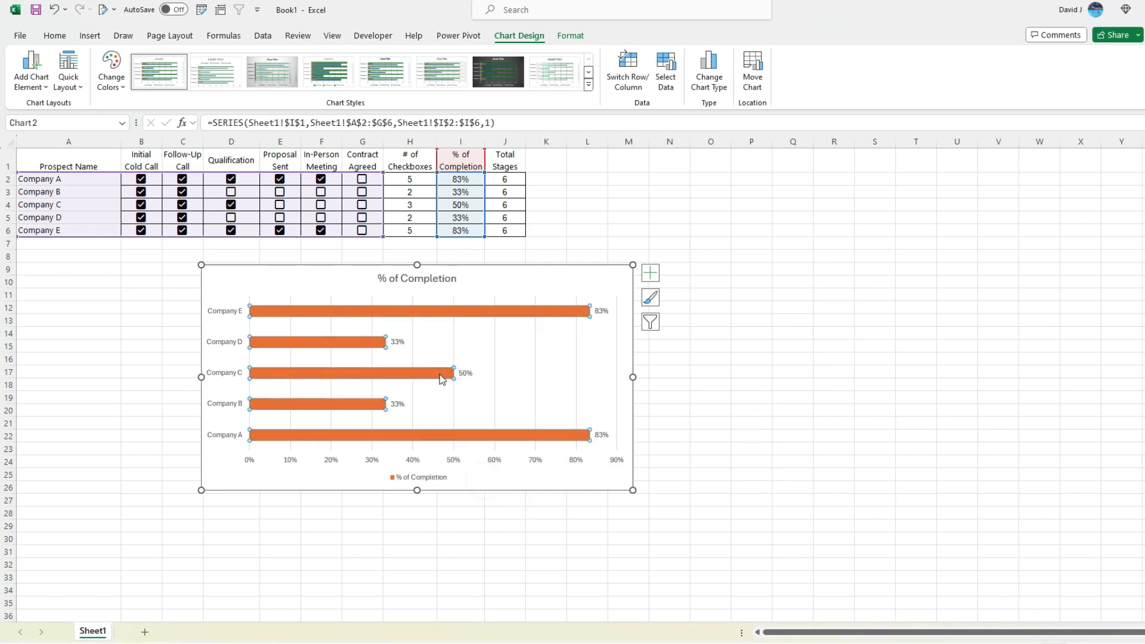
# Delete the horizontal percentage axis from the % of Completion chart.
pyautogui.click(455, 464)
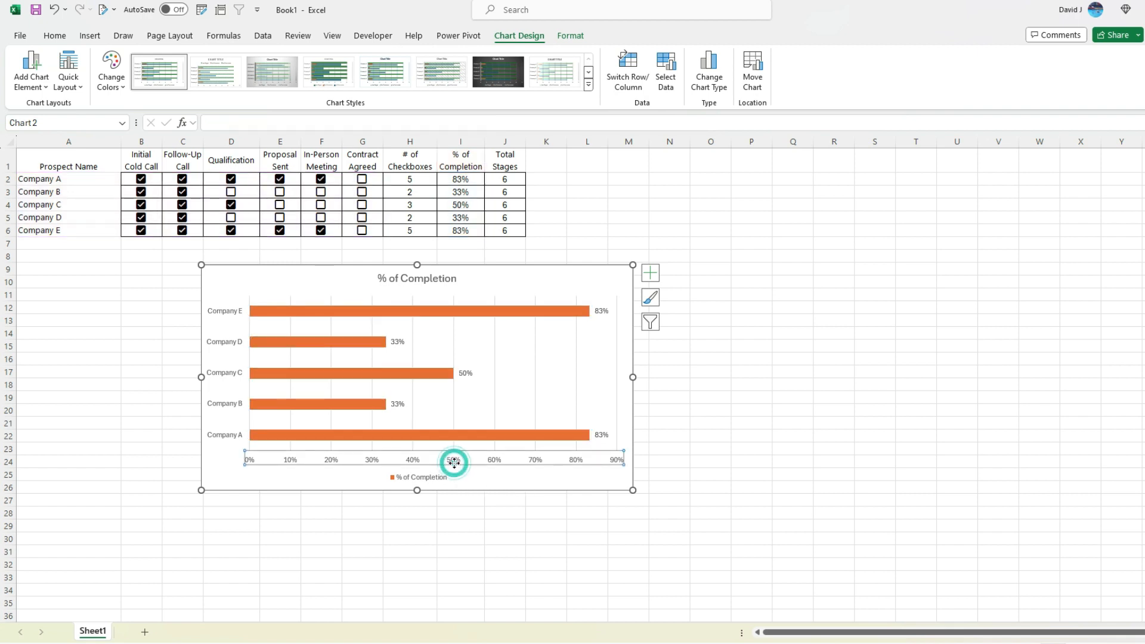
pyautogui.press('Delete')
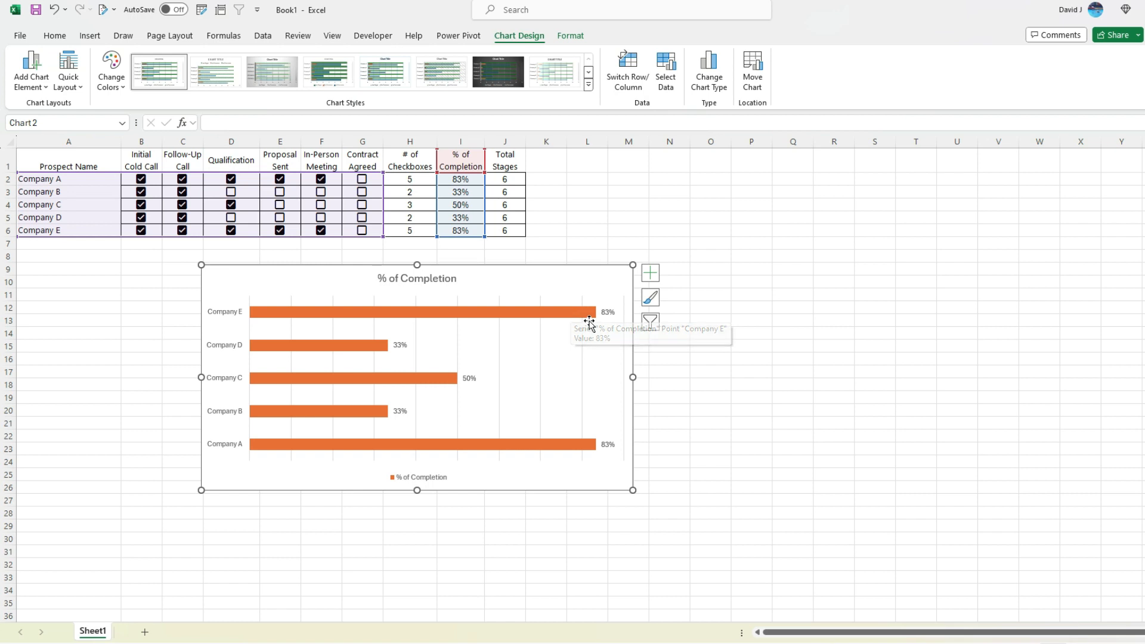
pyautogui.rightClick(554, 298)
pyautogui.click(604, 381)
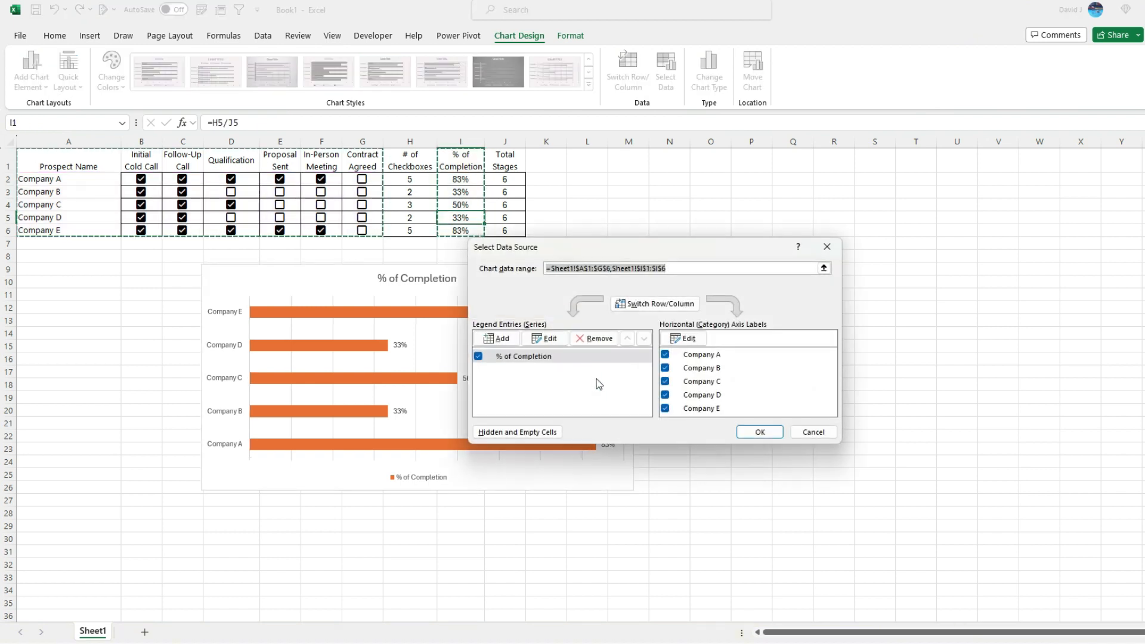
pyautogui.click(813, 431)
# Insert a second Clustered Bar chart of the table, using the variant with the companies on the category axis.
pyautogui.click(429, 206)
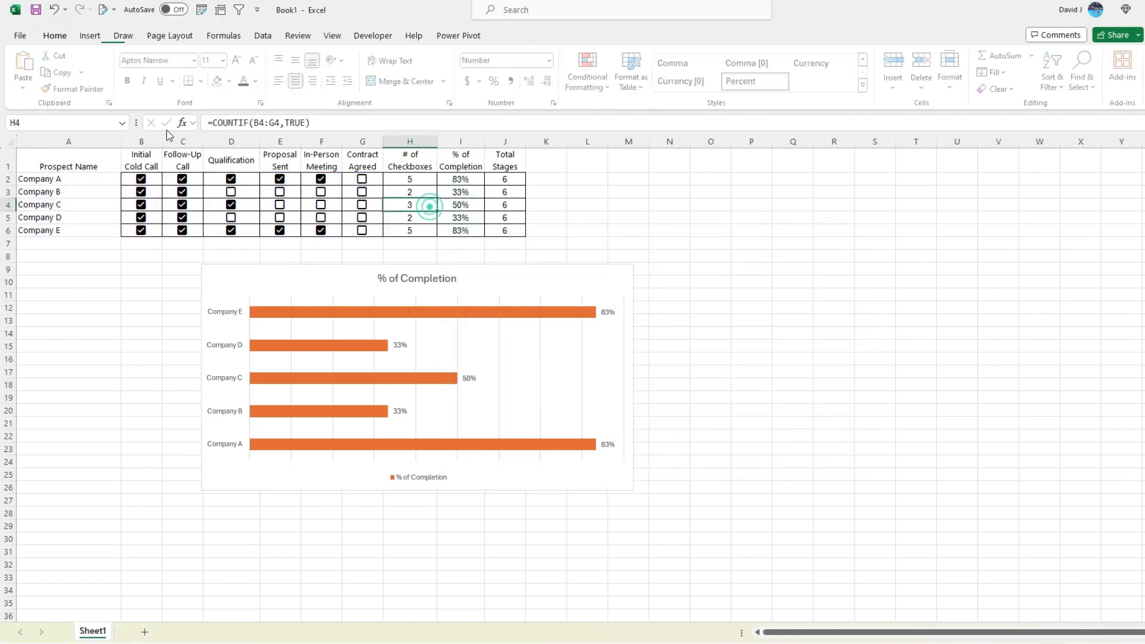
pyautogui.click(90, 36)
pyautogui.click(594, 104)
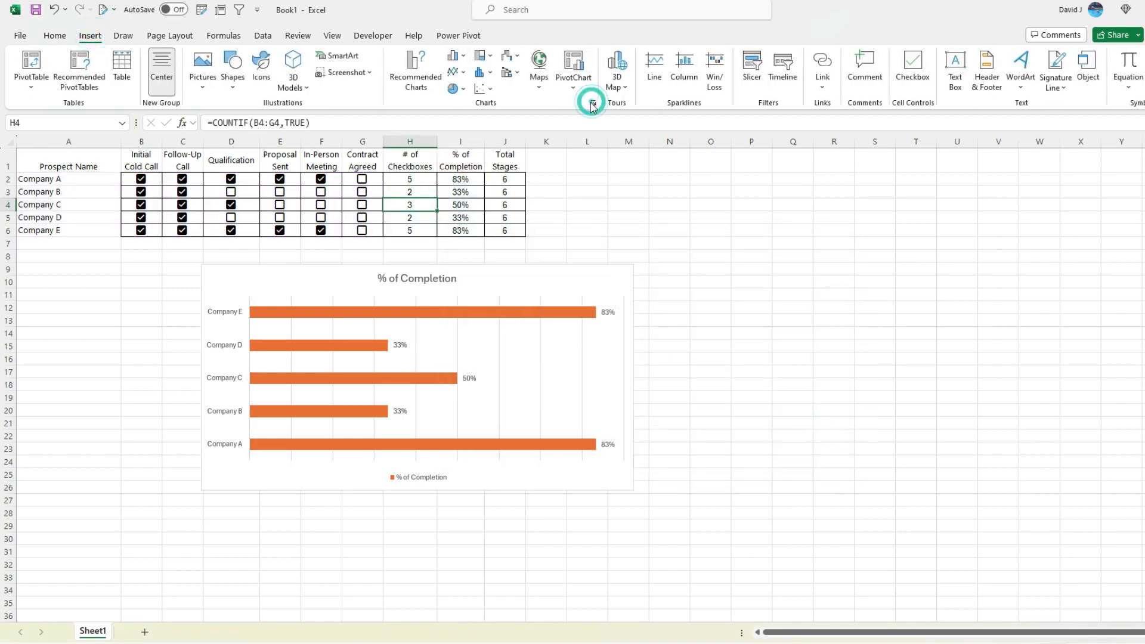
pyautogui.click(518, 166)
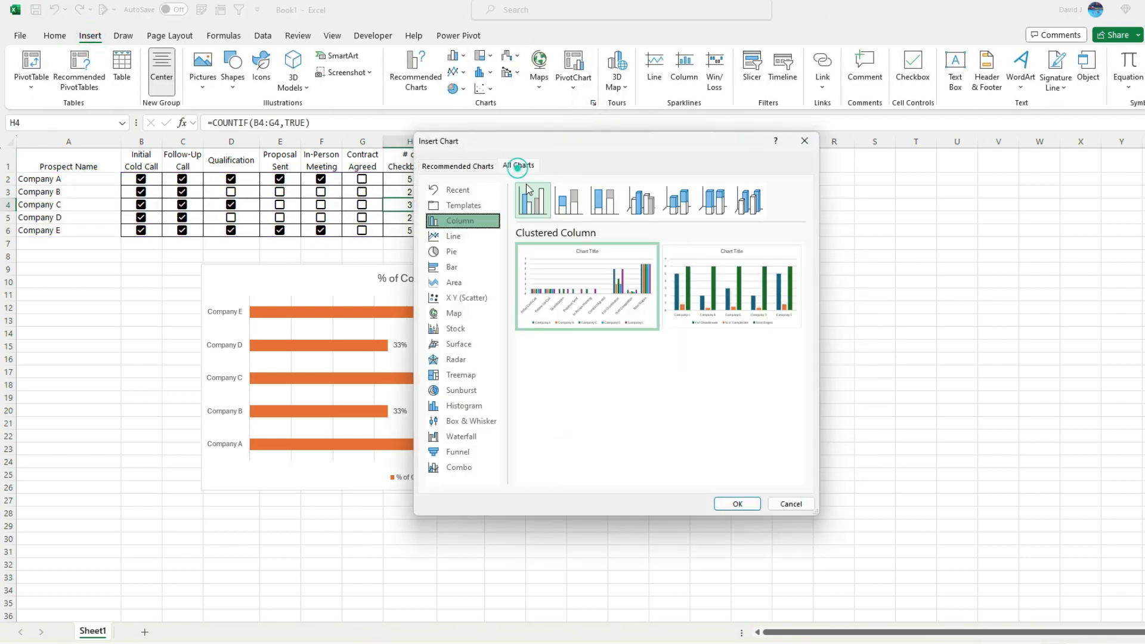
pyautogui.click(471, 274)
pyautogui.click(722, 298)
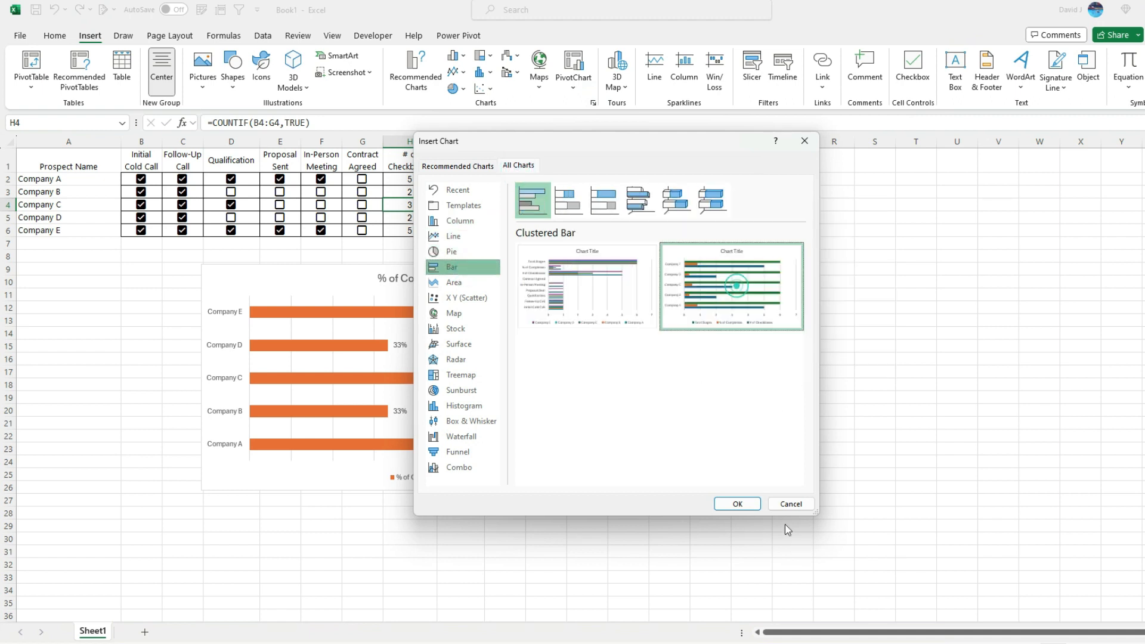
pyautogui.click(738, 503)
# Move the new chart directly below the % of Completion chart and widen it to match that chart's width.
pyautogui.moveTo(532, 304); pyautogui.dragTo(269, 510)
pyautogui.scroll(-4, 485, 412)
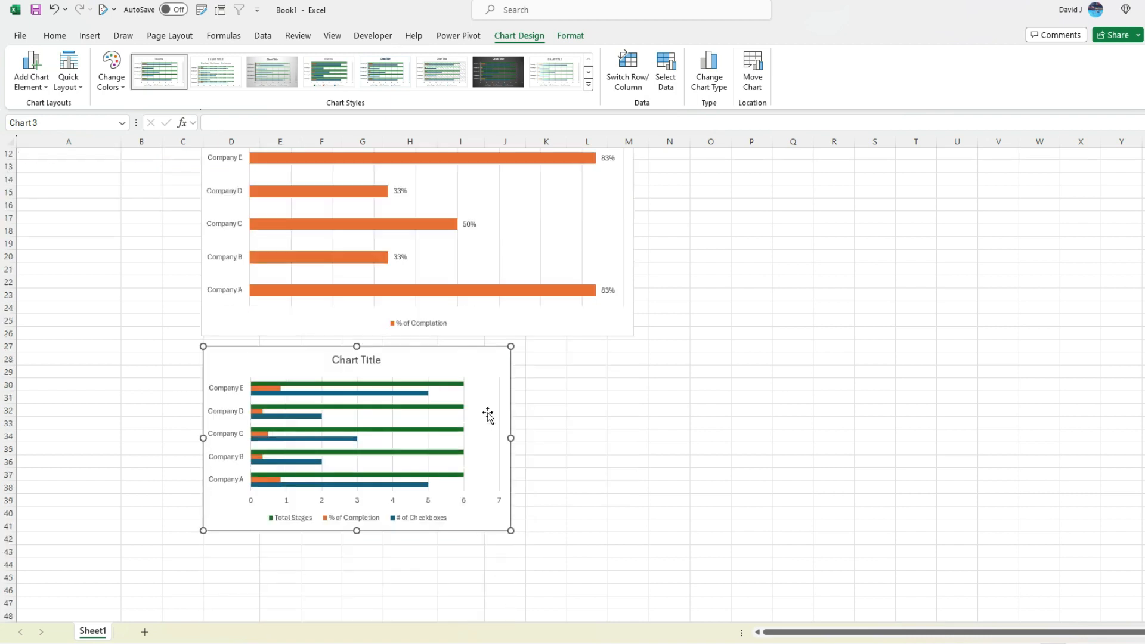
pyautogui.moveTo(638, 448); pyautogui.dragTo(636, 451)
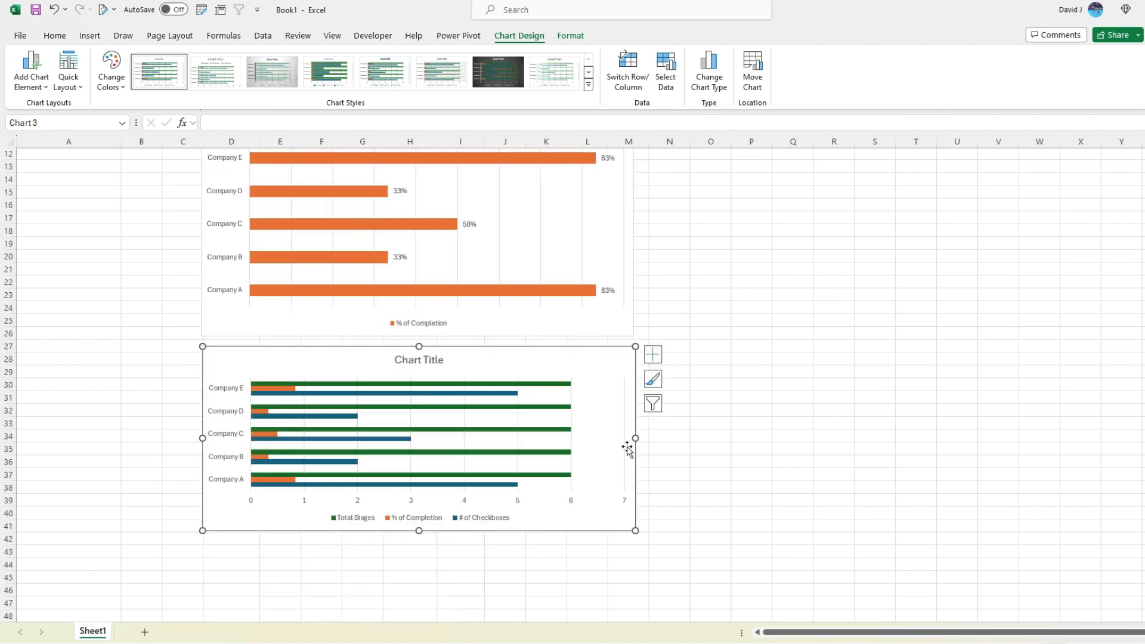
# Exclude the % of Completion series from the second chart's data source, keeping # of Checkboxes and Total Stages.
pyautogui.rightClick(527, 408)
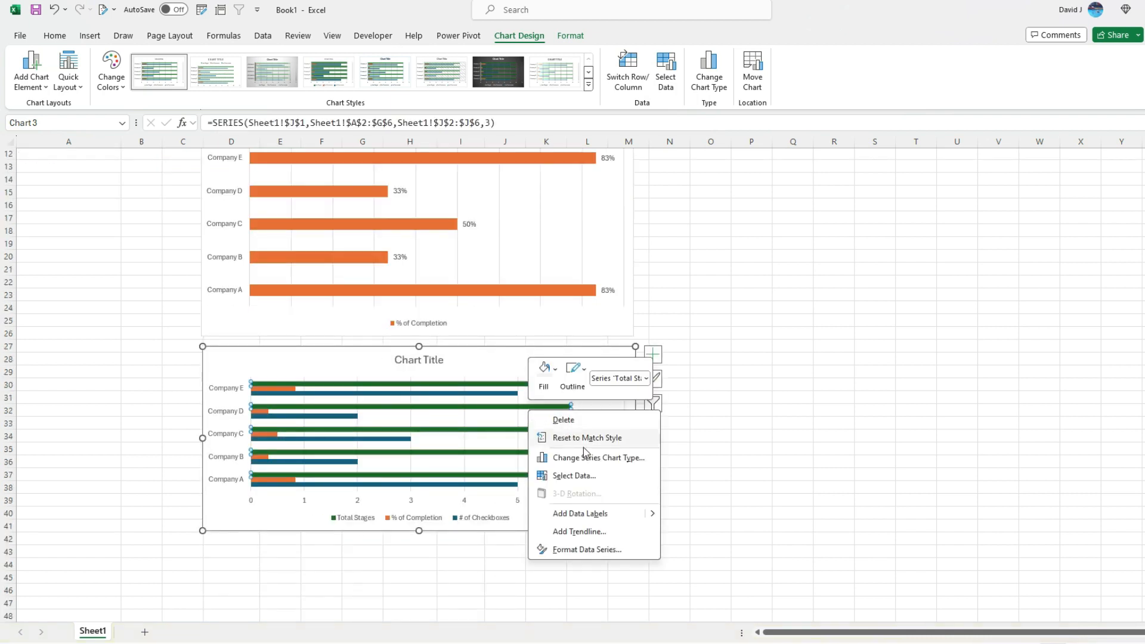
pyautogui.click(573, 475)
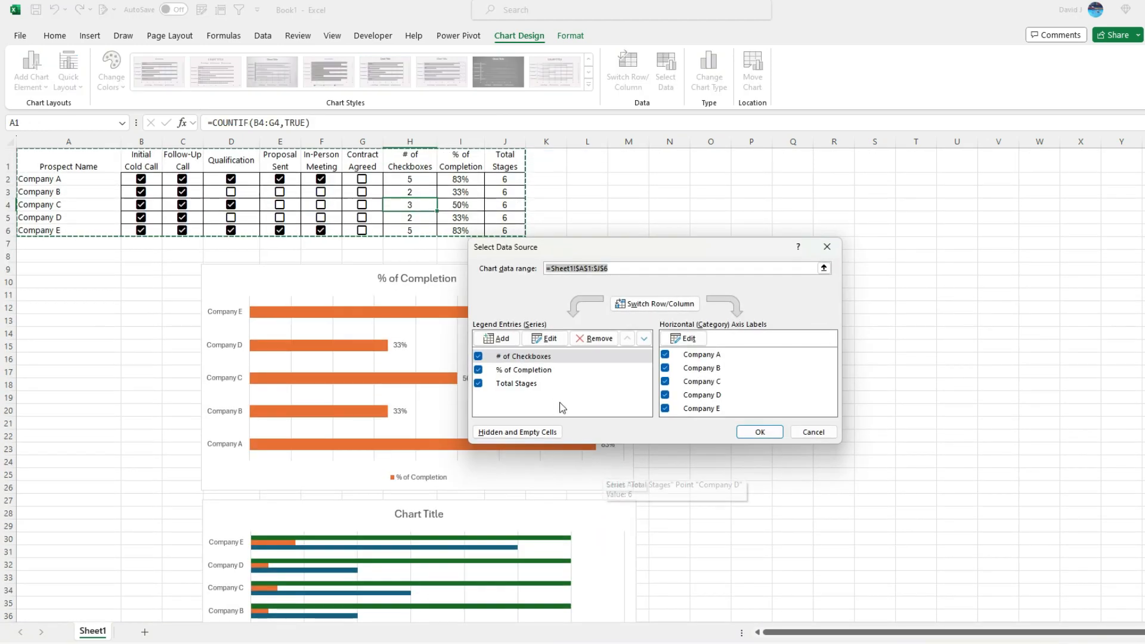
pyautogui.click(478, 370)
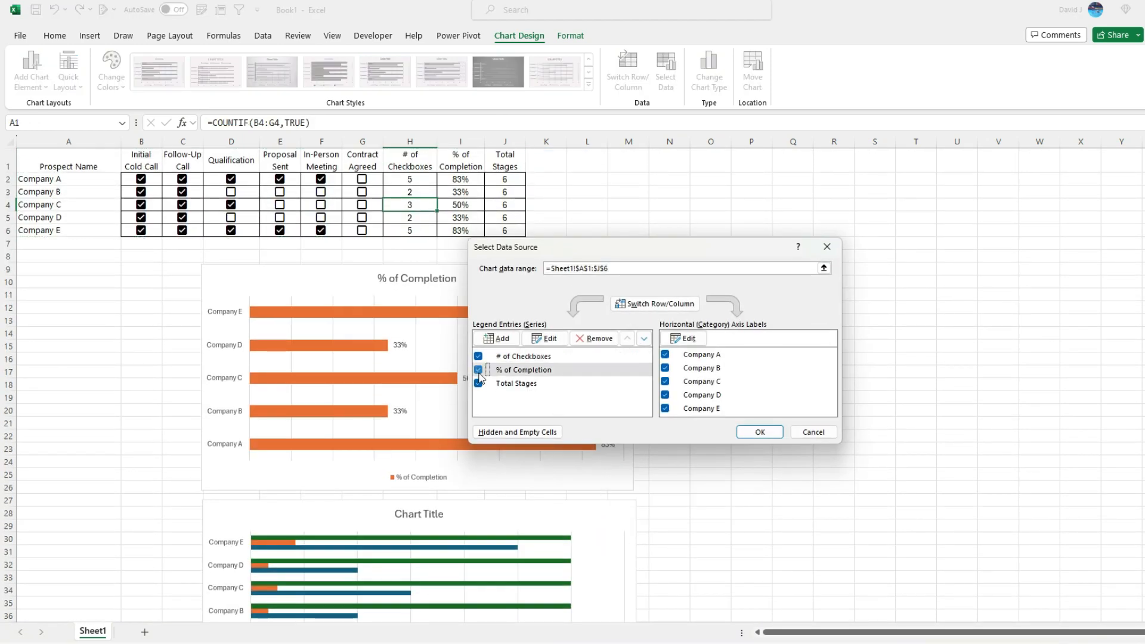
pyautogui.click(760, 431)
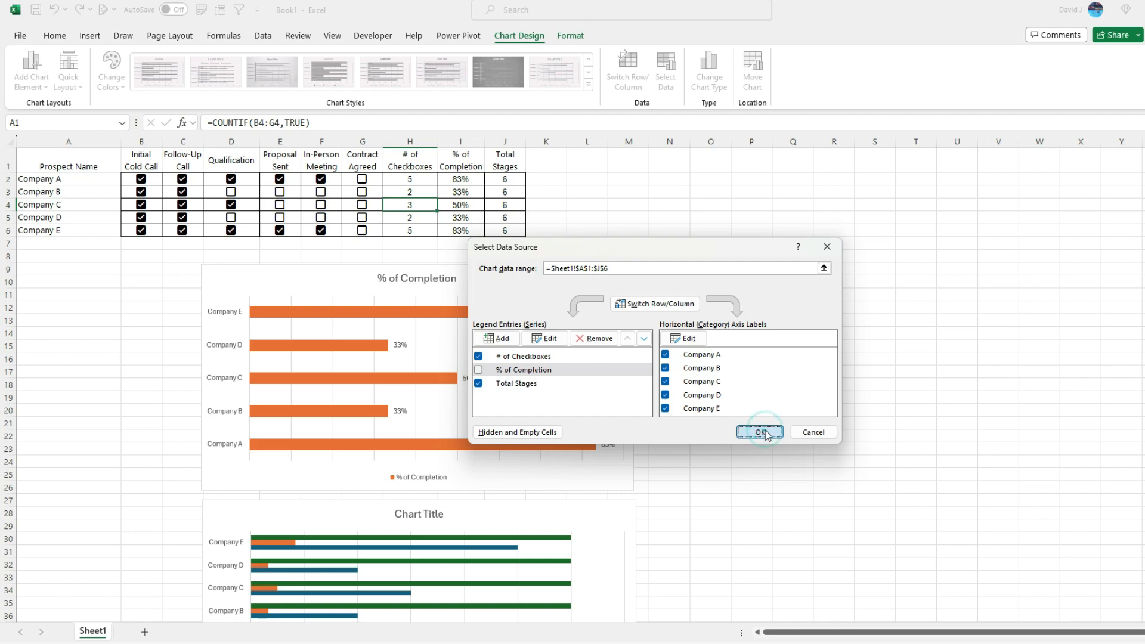
pyautogui.scroll(-4, 547, 434)
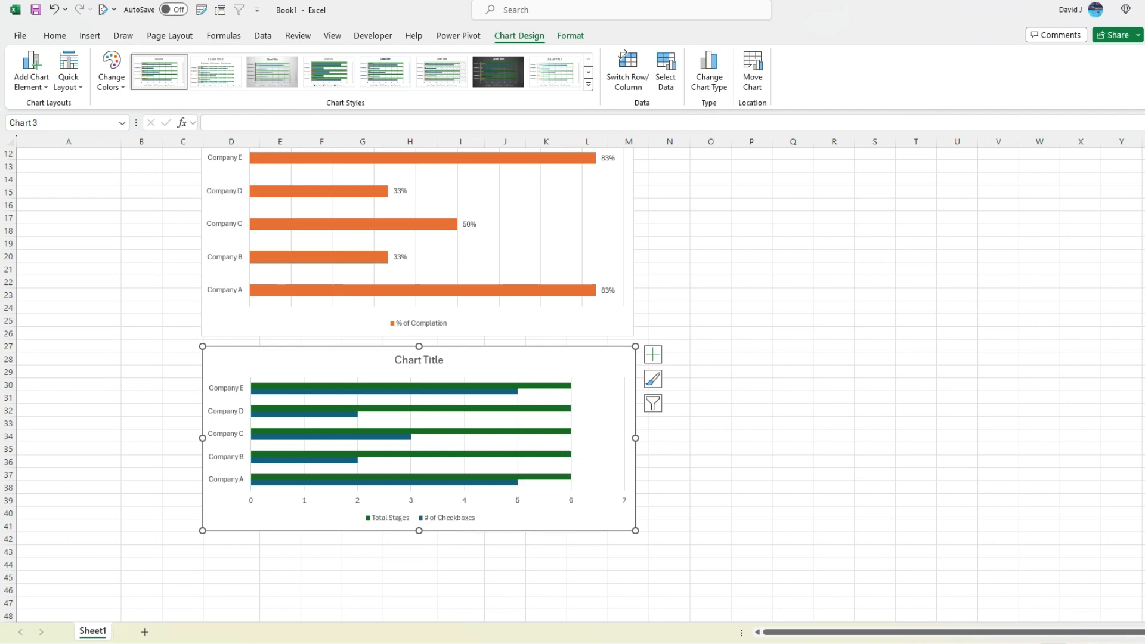
# Increase the Series Overlap in the second chart so the Total Stages and # of Checkboxes bars fully overlap.
pyautogui.rightClick(520, 391)
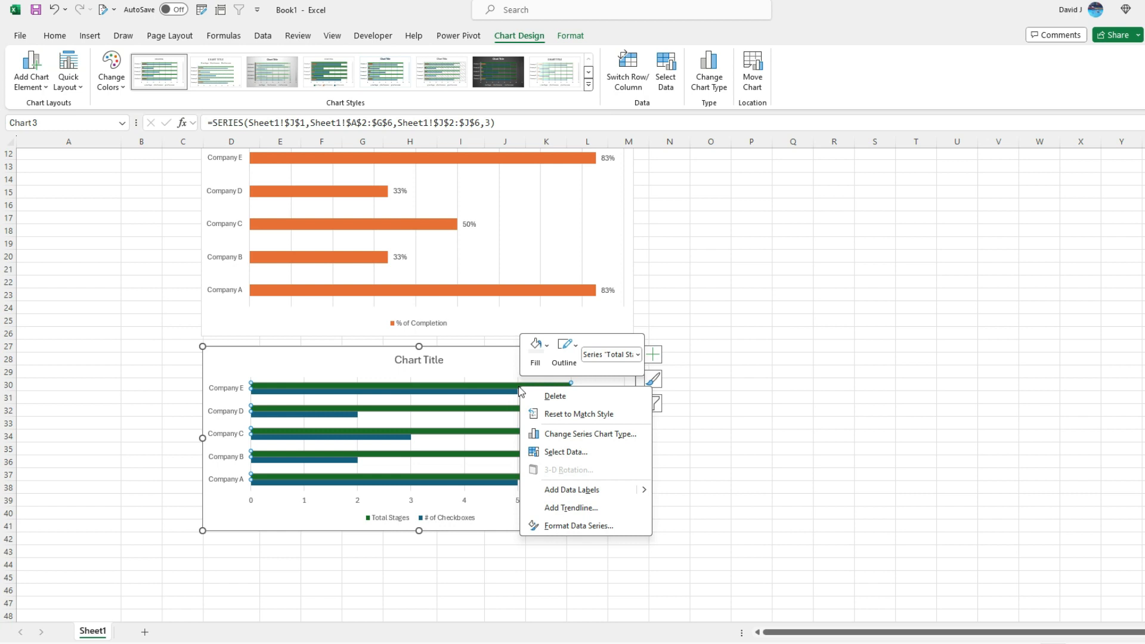
pyautogui.click(576, 525)
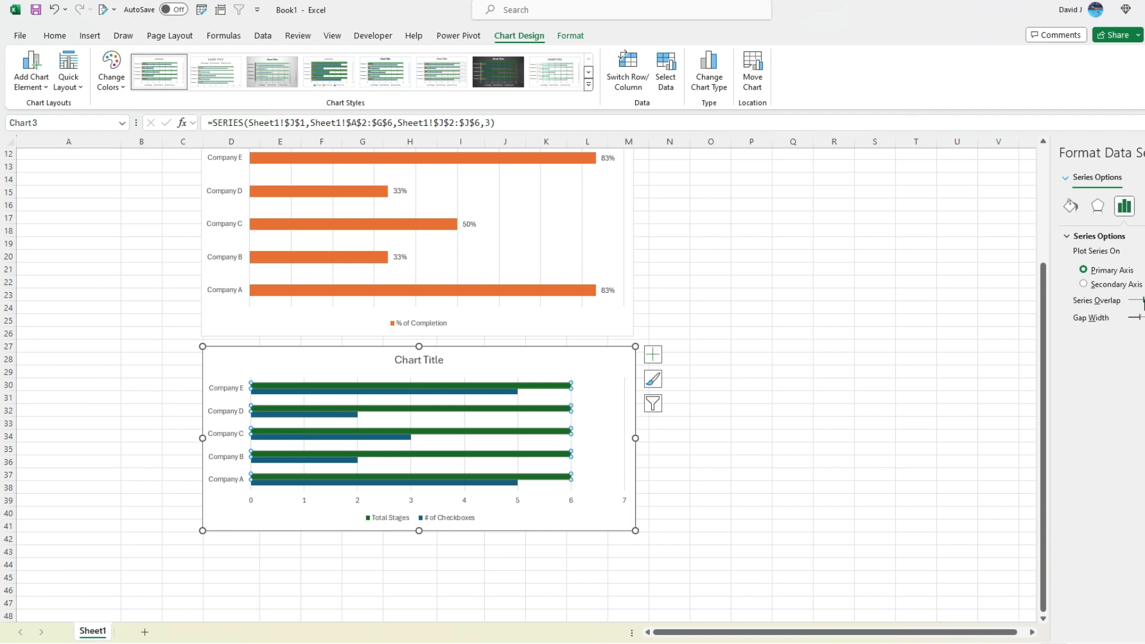
pyautogui.moveTo(1142, 301); pyautogui.dragTo(1144, 302)
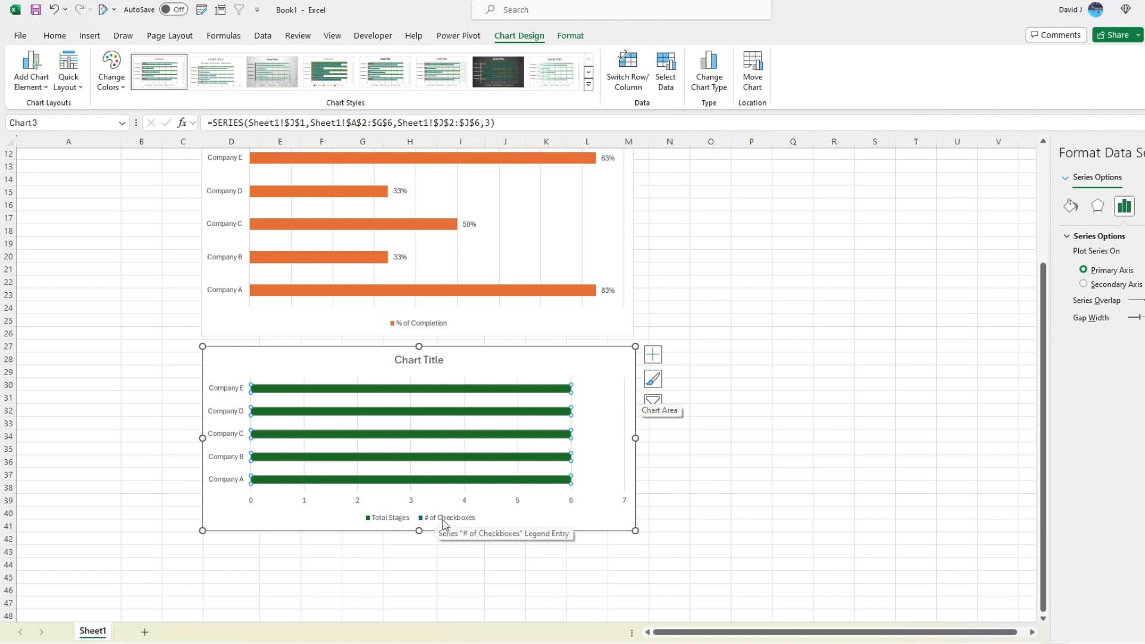
# Move the Total Stages series to the top of the second chart's series order so # of Checkboxes is drawn in front.
pyautogui.rightClick(500, 411)
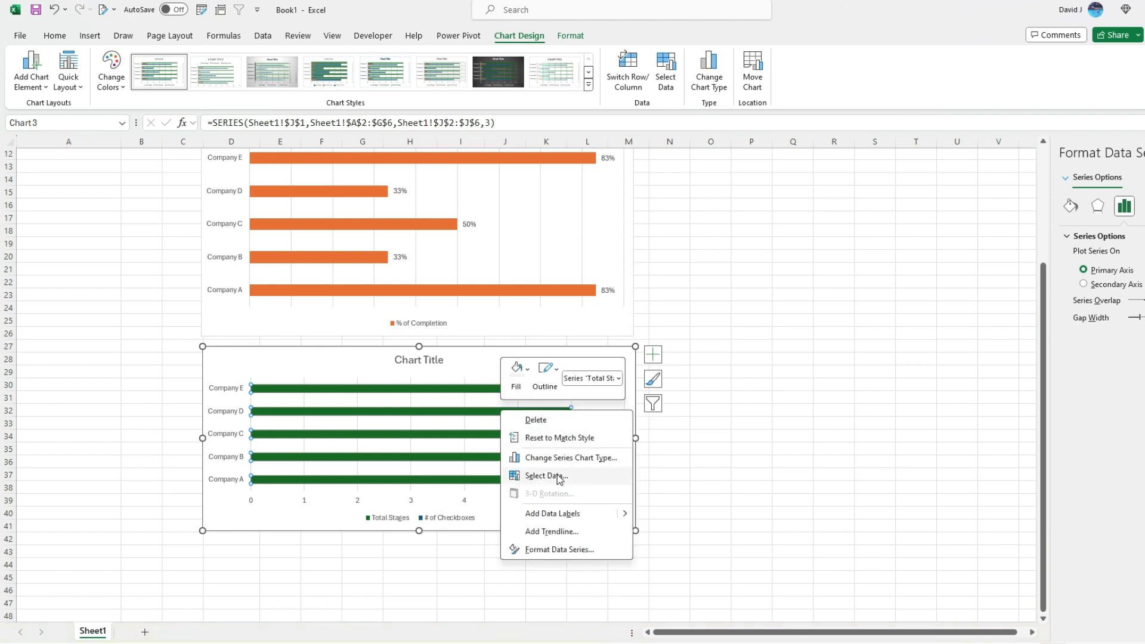
pyautogui.click(544, 476)
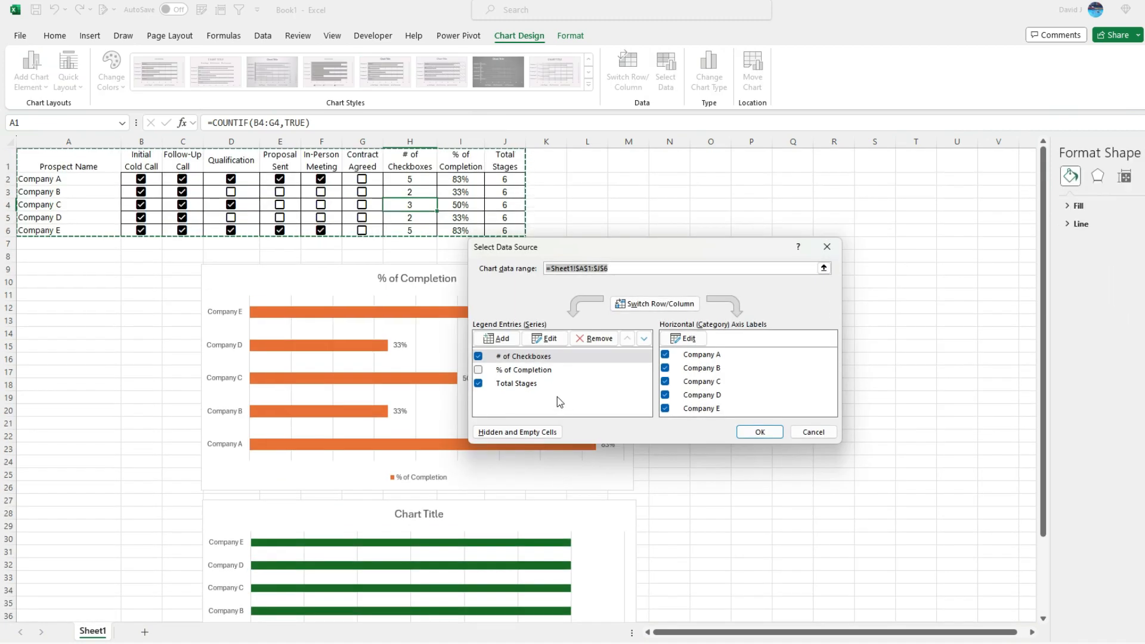
pyautogui.click(546, 383)
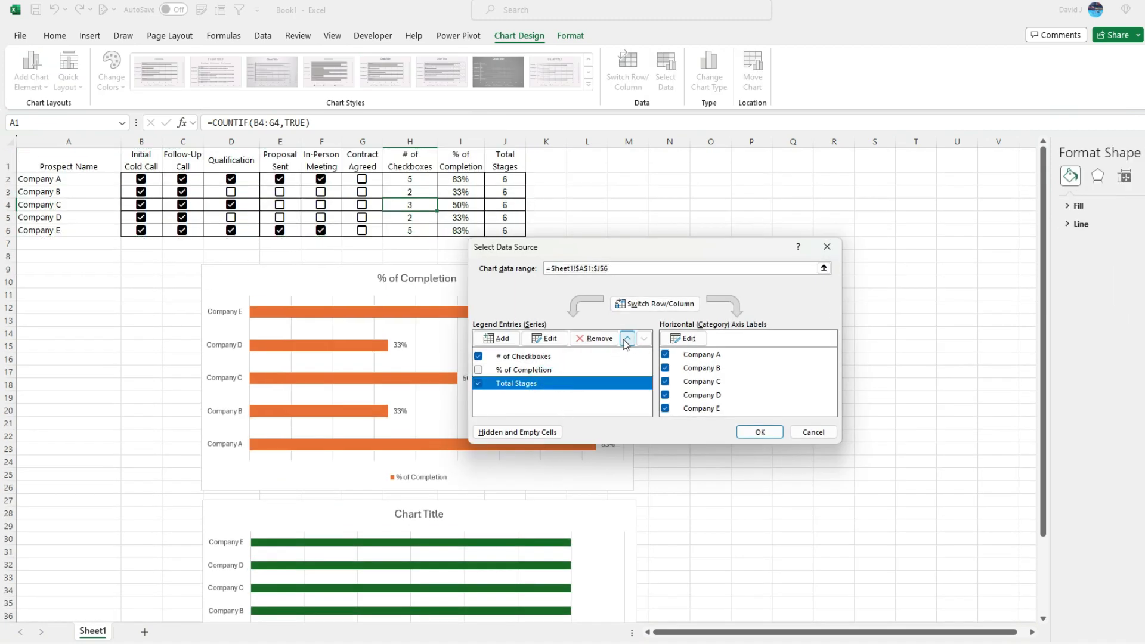
pyautogui.click(626, 340)
pyautogui.click(626, 340)
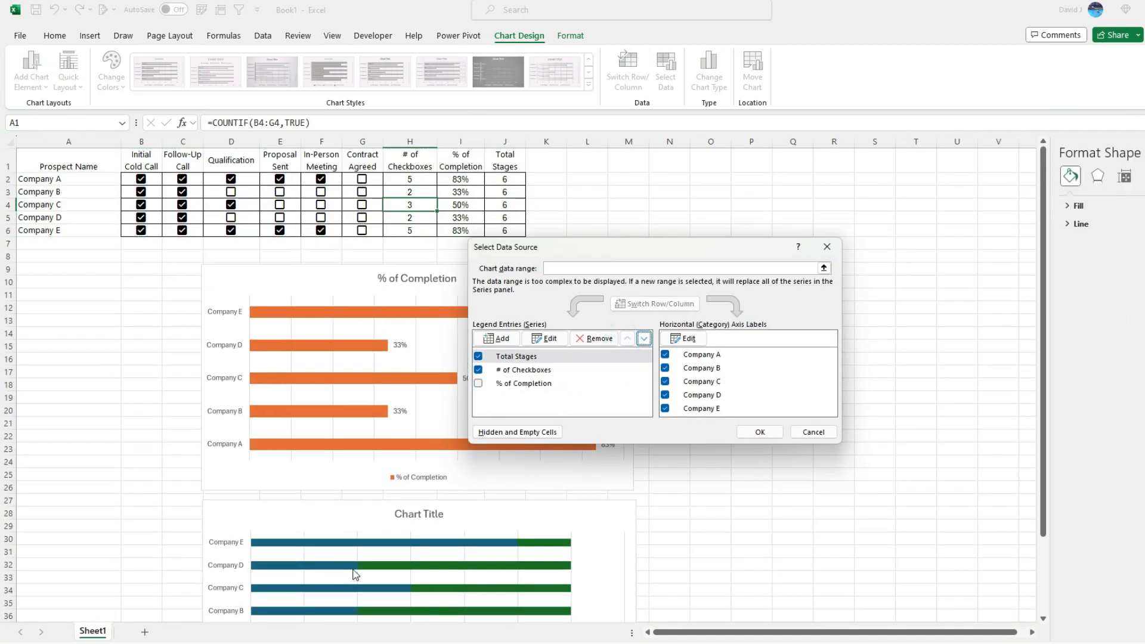
pyautogui.click(746, 433)
pyautogui.scroll(-4, 467, 511)
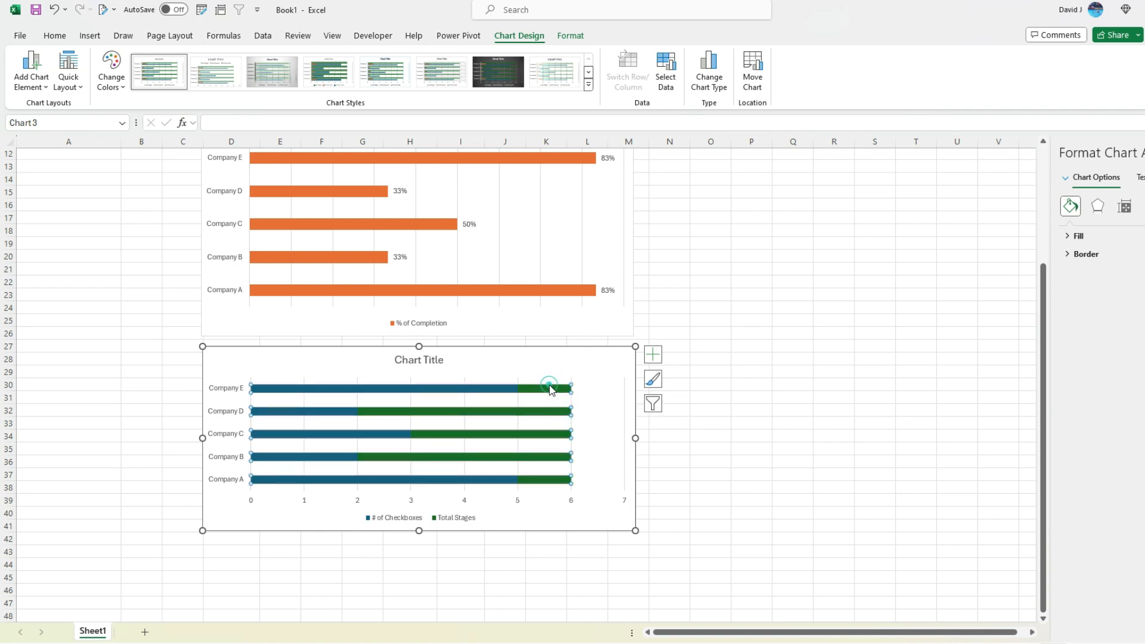
# Fill the Total Stages bars in the second chart with light gray.
pyautogui.click(549, 390)
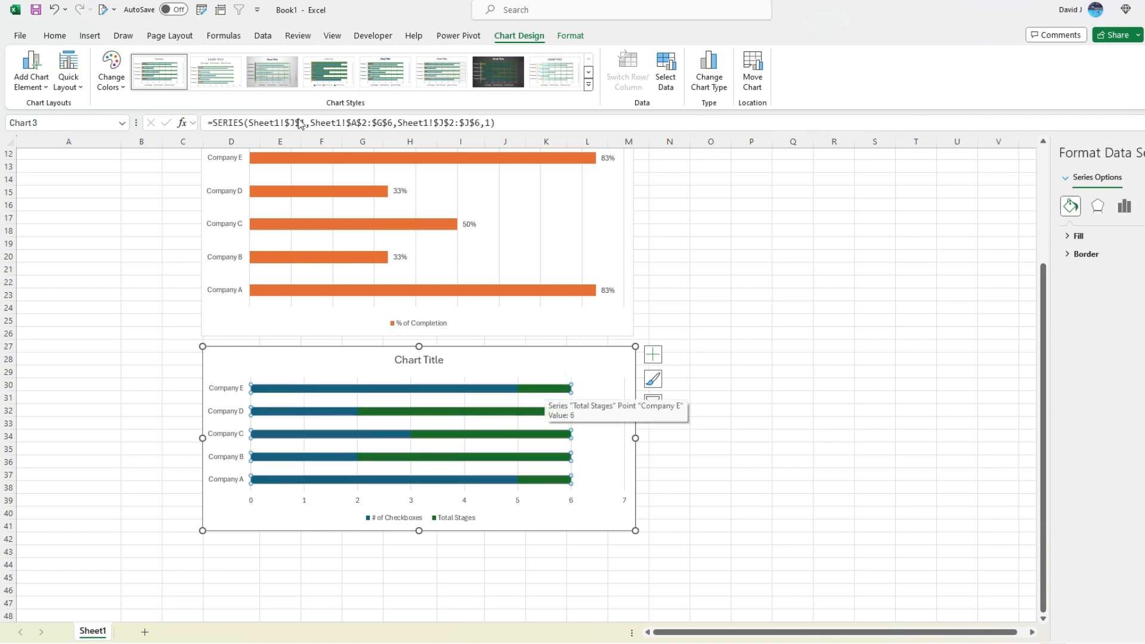
pyautogui.click(55, 35)
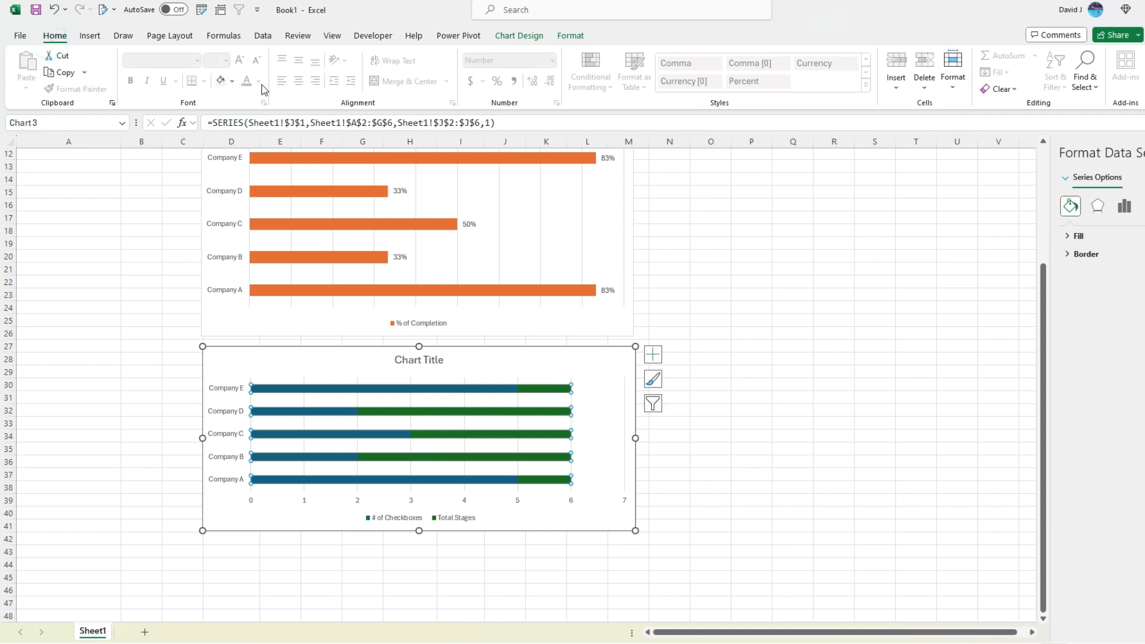
pyautogui.click(232, 81)
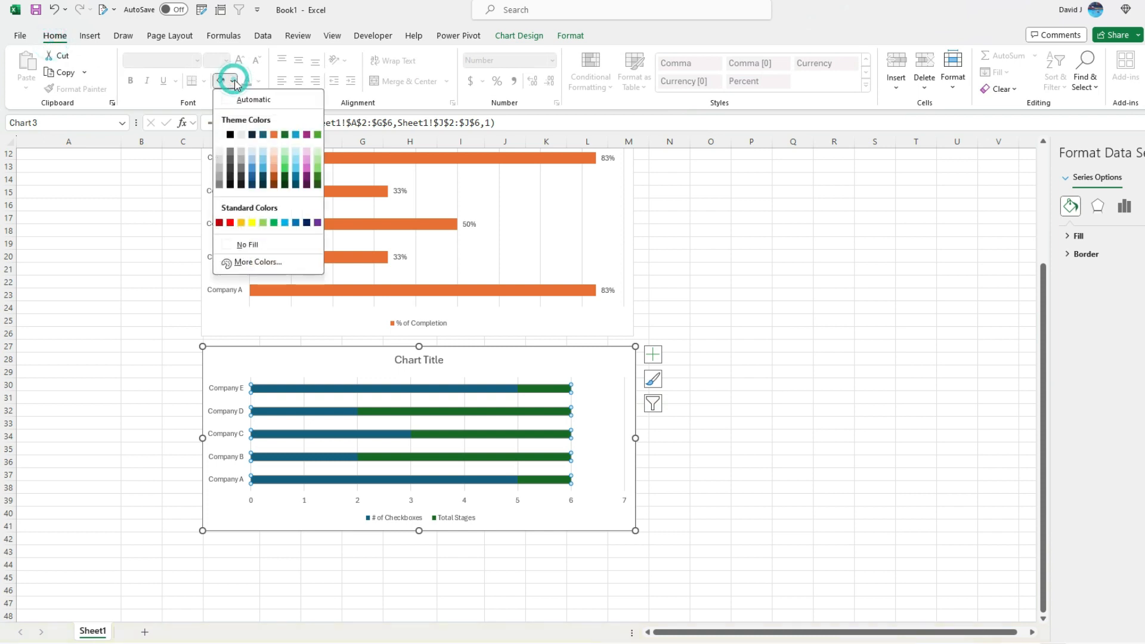
pyautogui.click(219, 160)
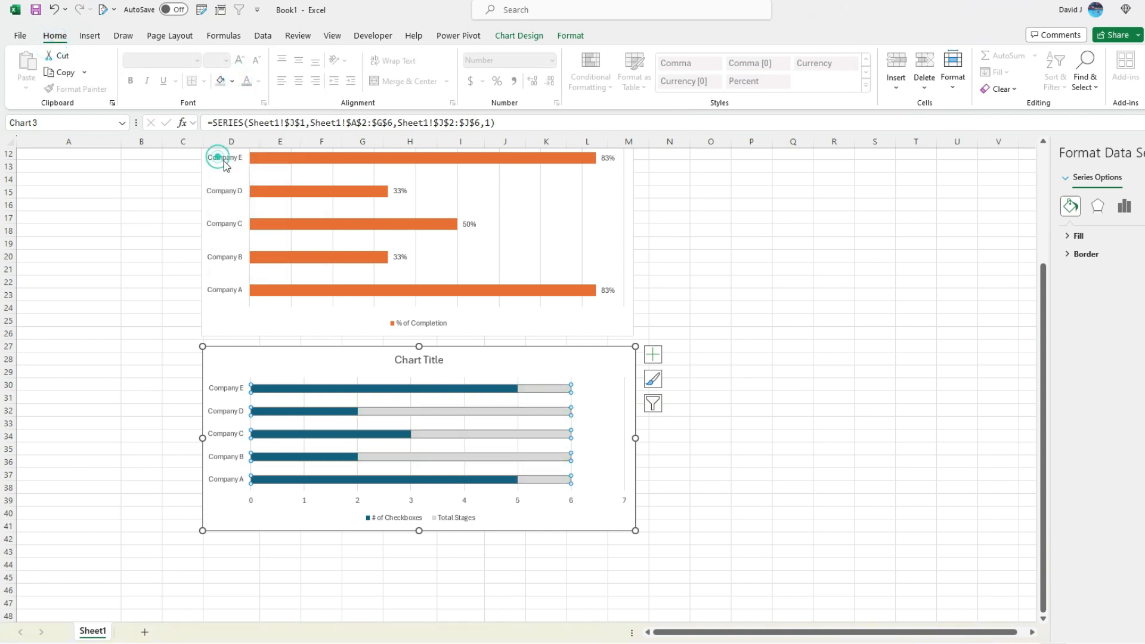
pyautogui.click(476, 365)
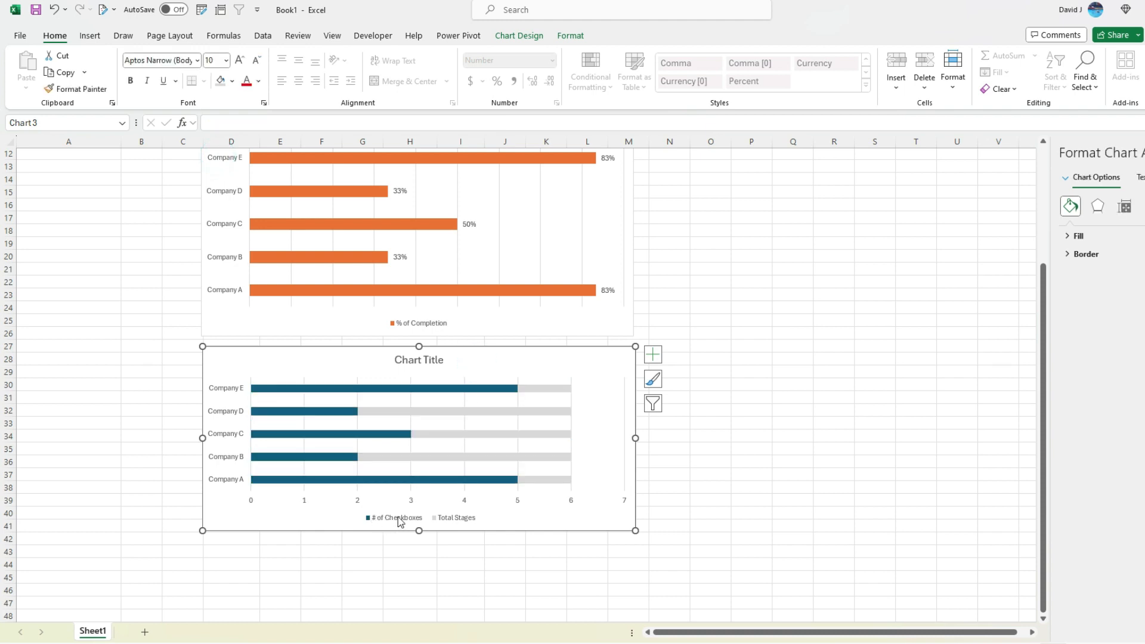
# Fill the # of Checkboxes bars in the second chart with dark green.
pyautogui.click(399, 388)
pyautogui.click(231, 81)
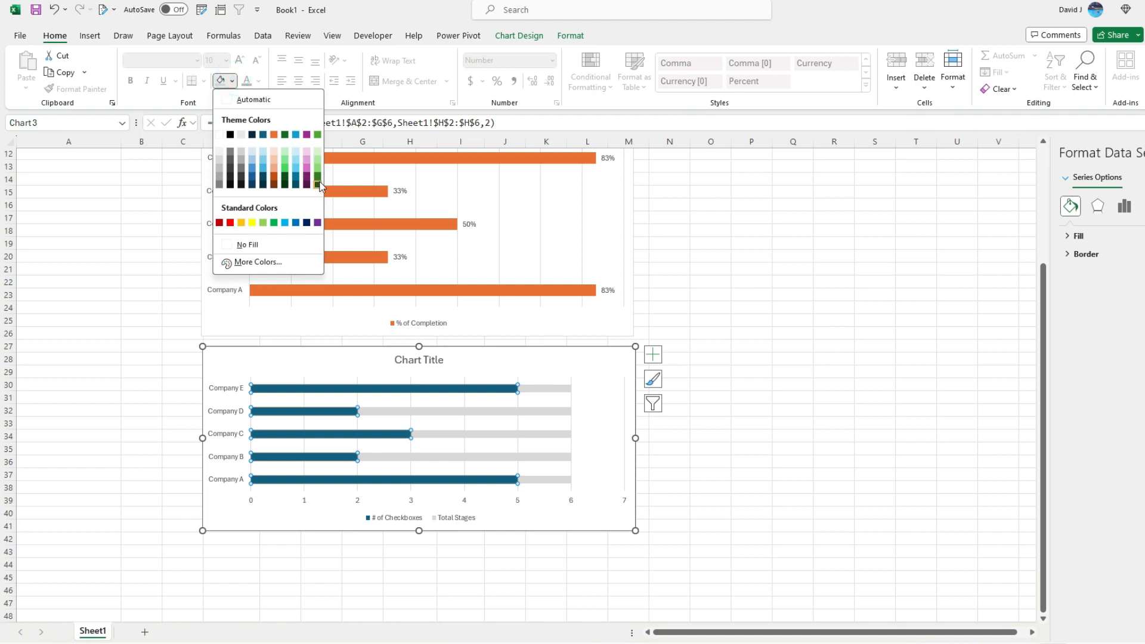
pyautogui.click(317, 177)
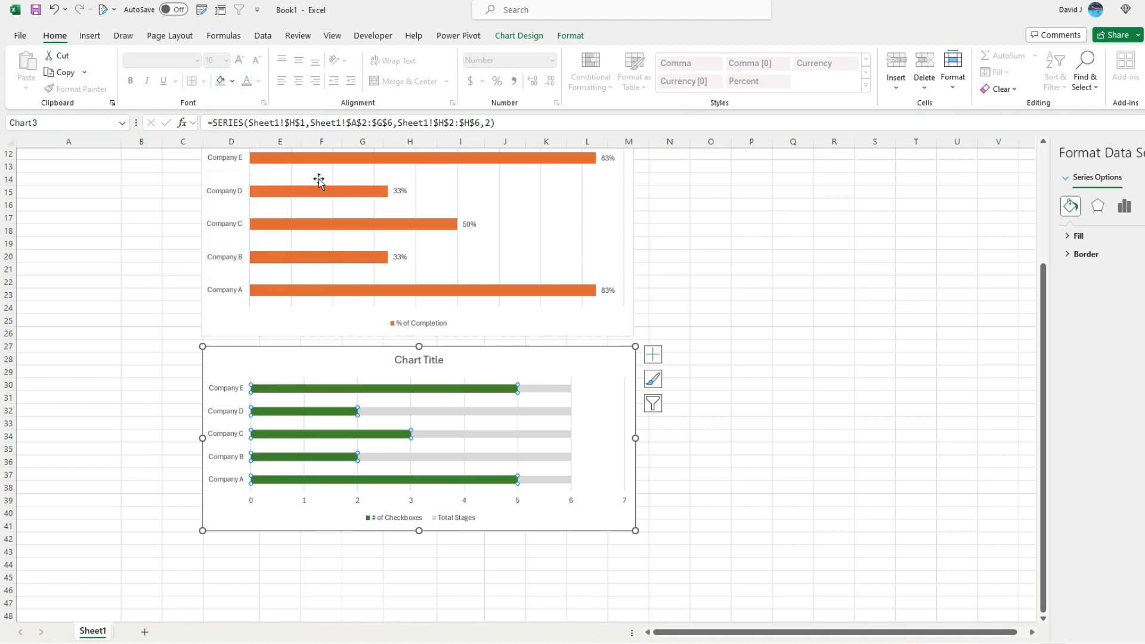
pyautogui.click(539, 362)
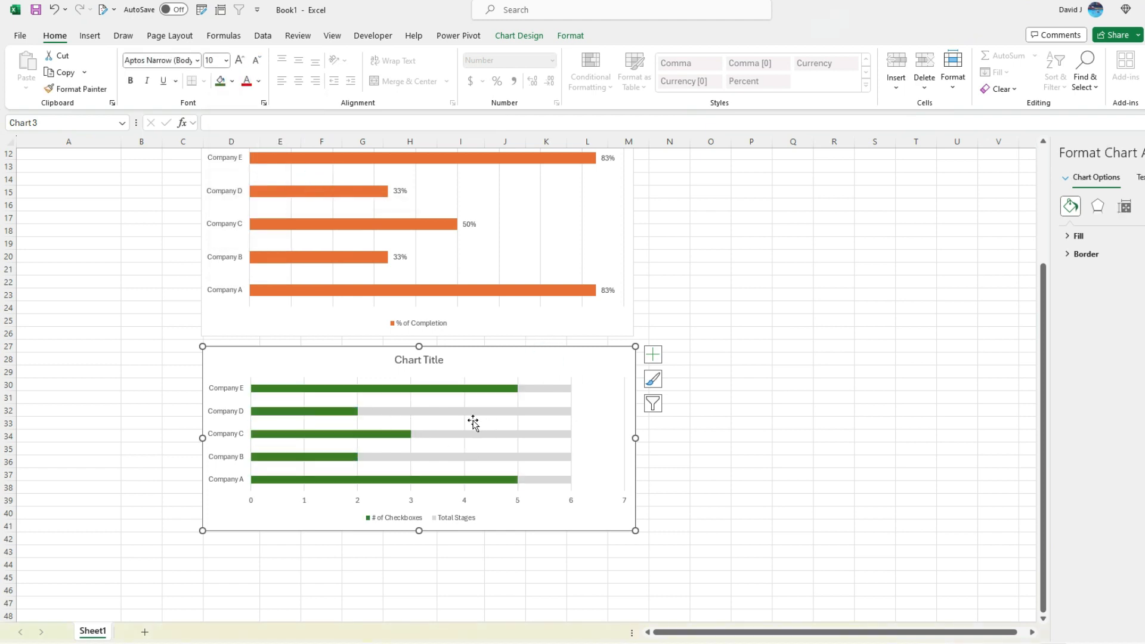
# Delete the horizontal value axis from the second chart.
pyautogui.scroll(2, 590, 409)
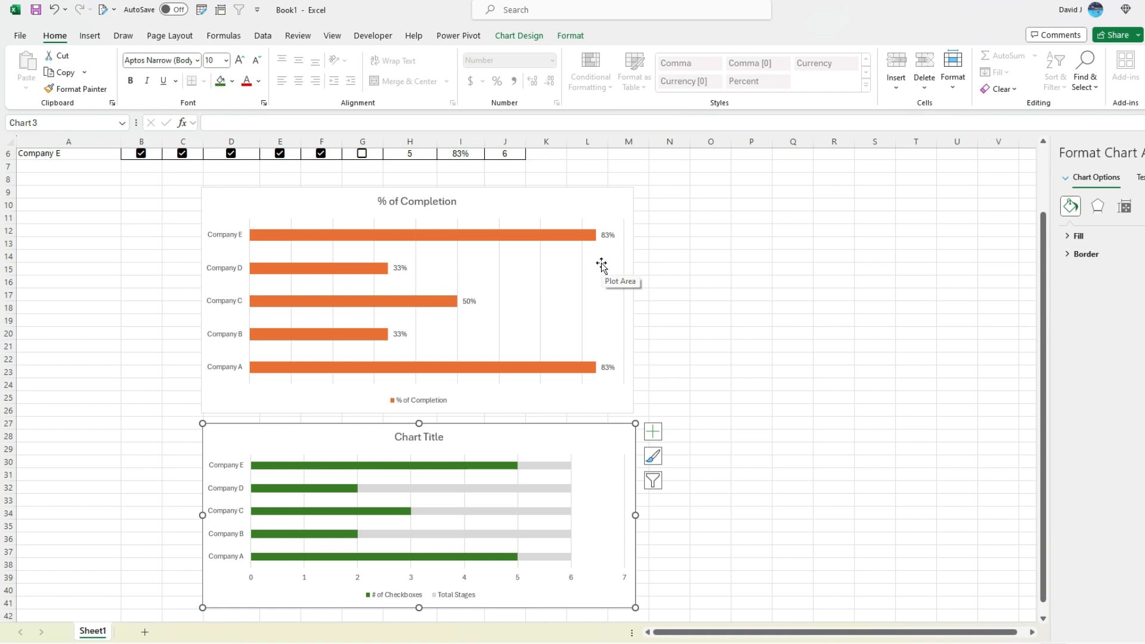
pyautogui.scroll(-1, 543, 358)
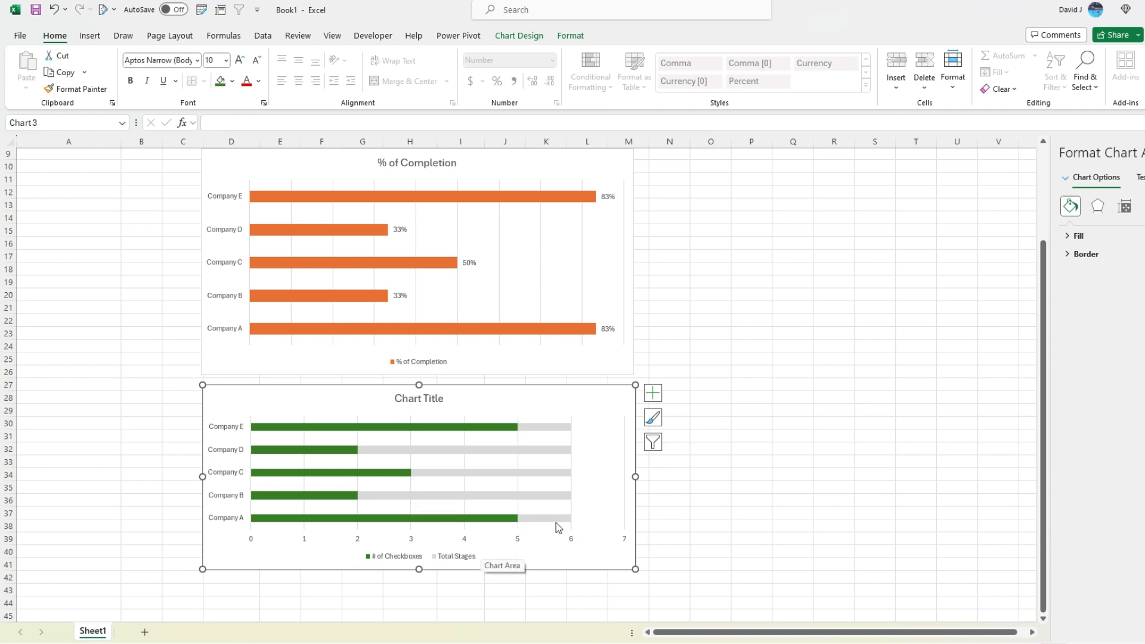
pyautogui.click(518, 540)
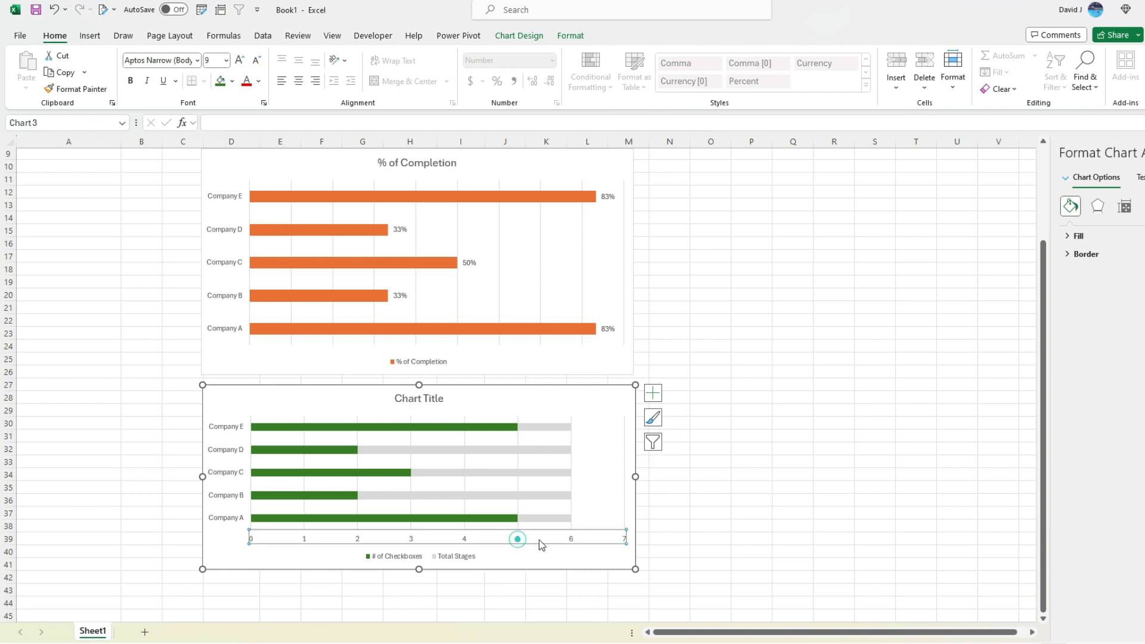
pyautogui.press('Delete')
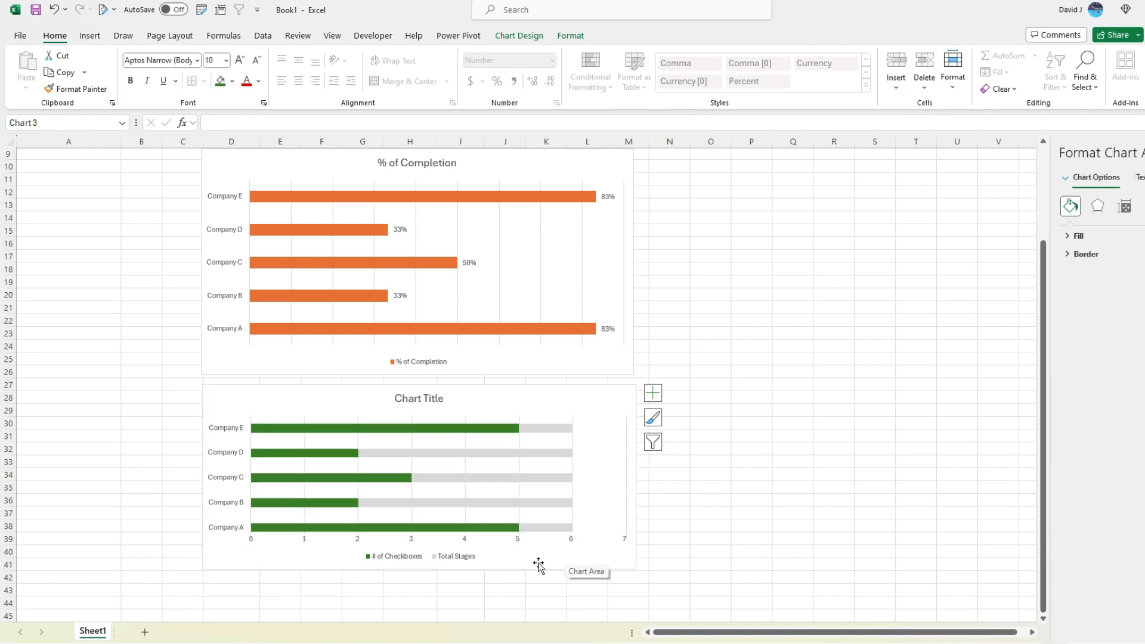
# Delete the legend from the second chart, the one comparing # of Checkboxes with Total Stages.
pyautogui.click(451, 557)
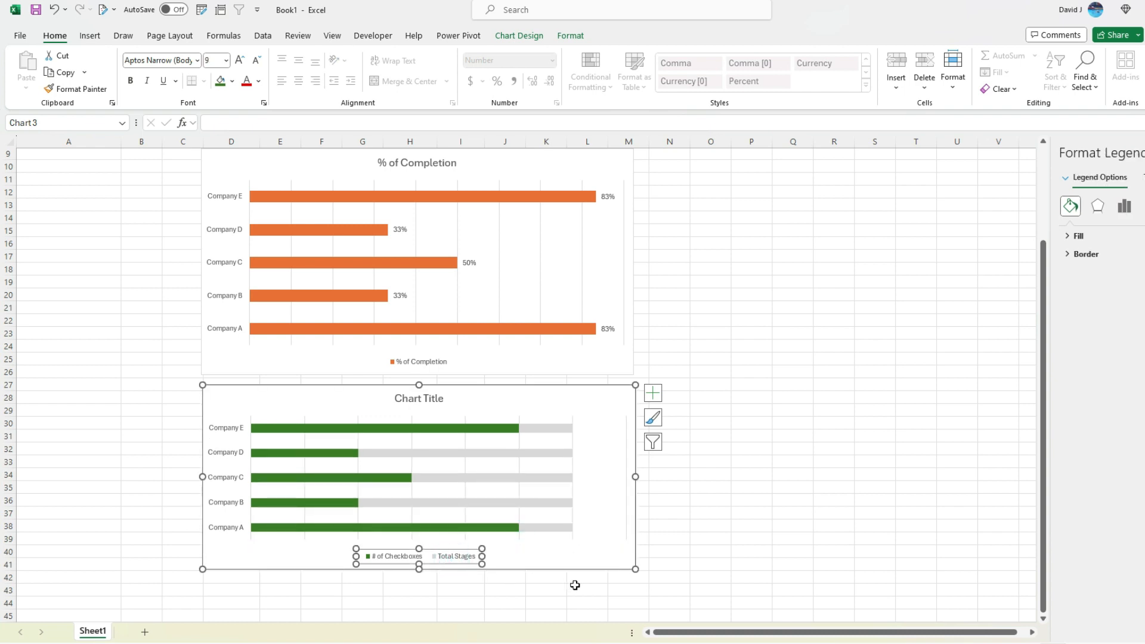
pyautogui.press('Delete')
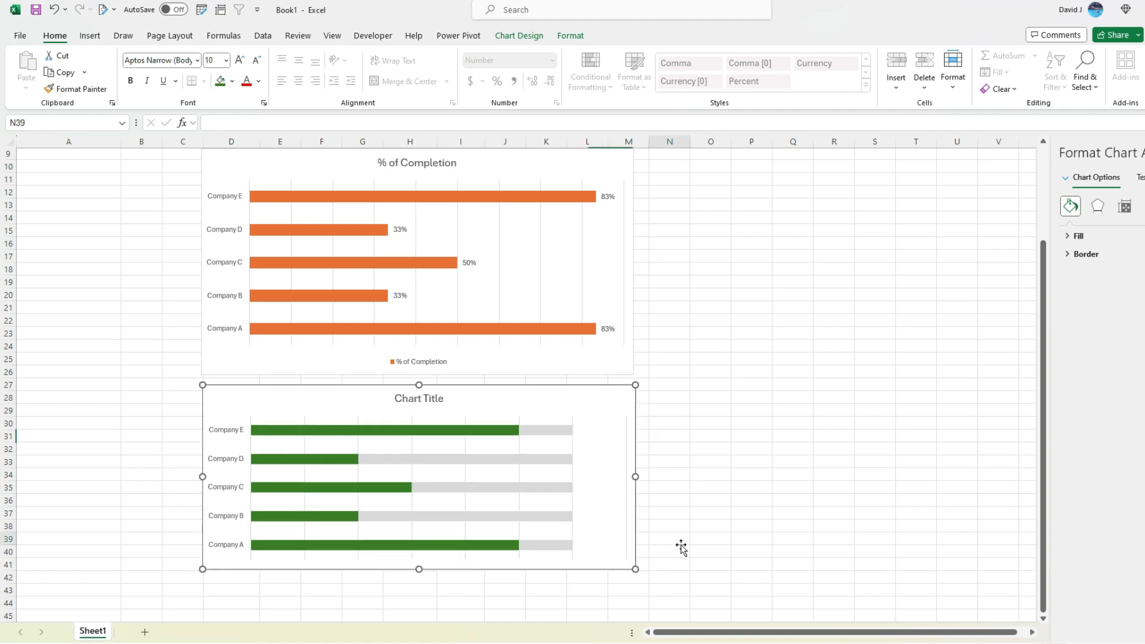
pyautogui.click(677, 542)
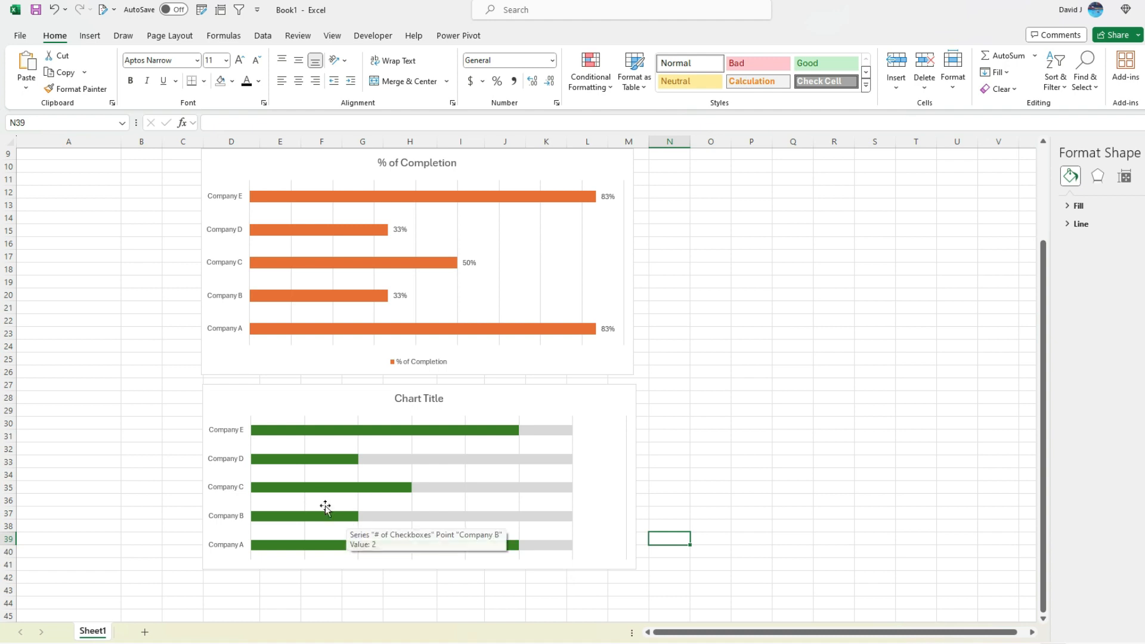
# Enter the labels Progress in D44 and Remaining in D45, below the second chart.
pyautogui.scroll(1, 662, 391)
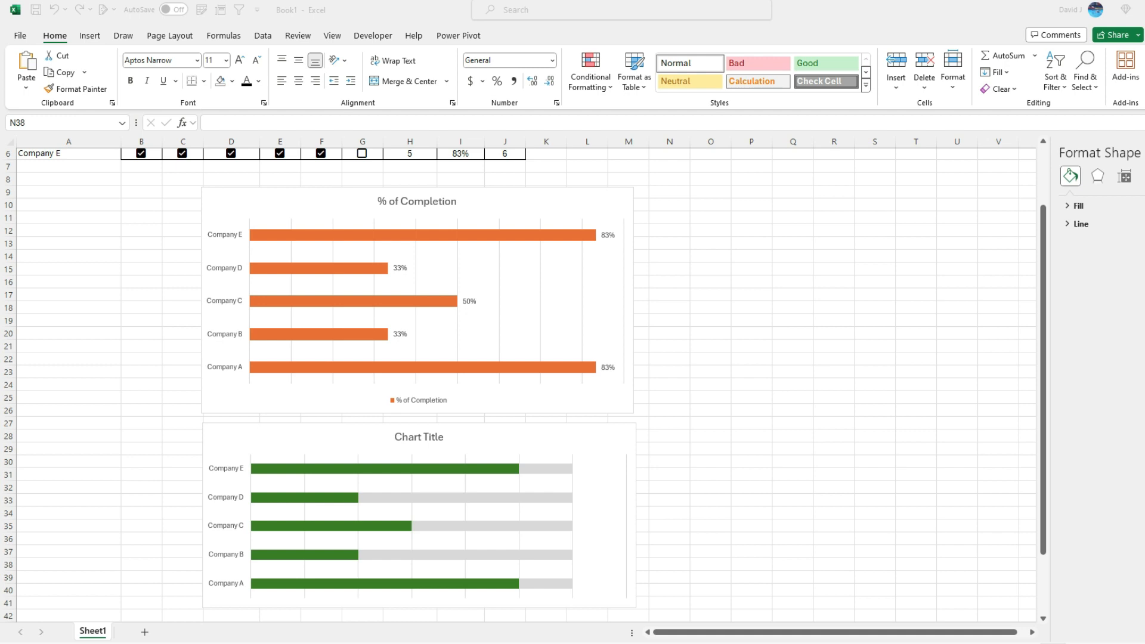
pyautogui.scroll(-4, 178, 508)
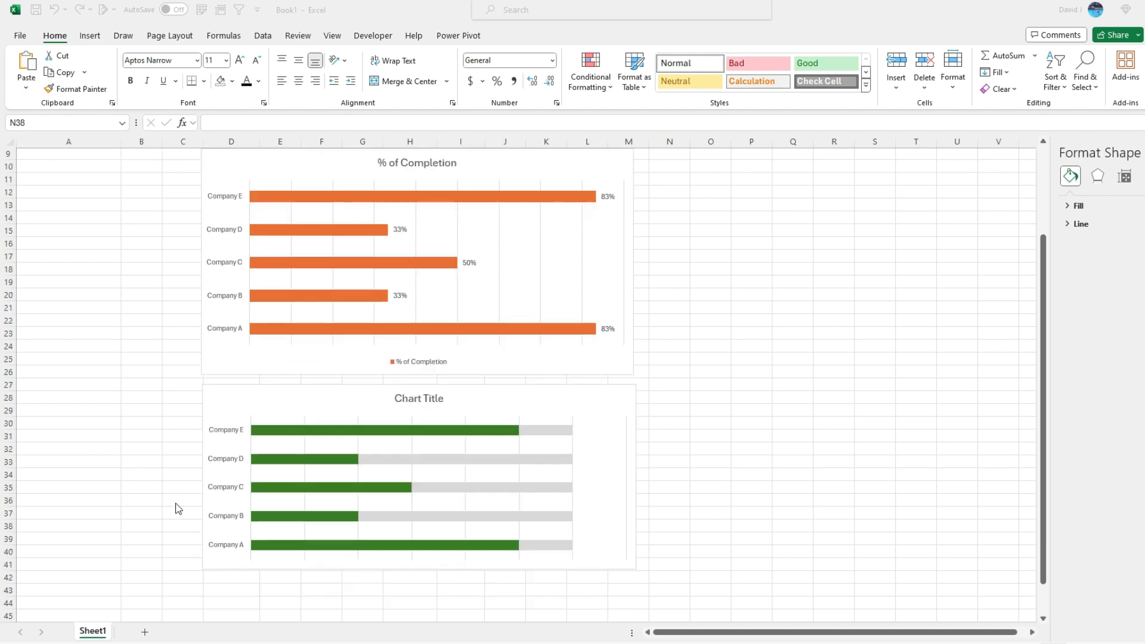
pyautogui.click(211, 488)
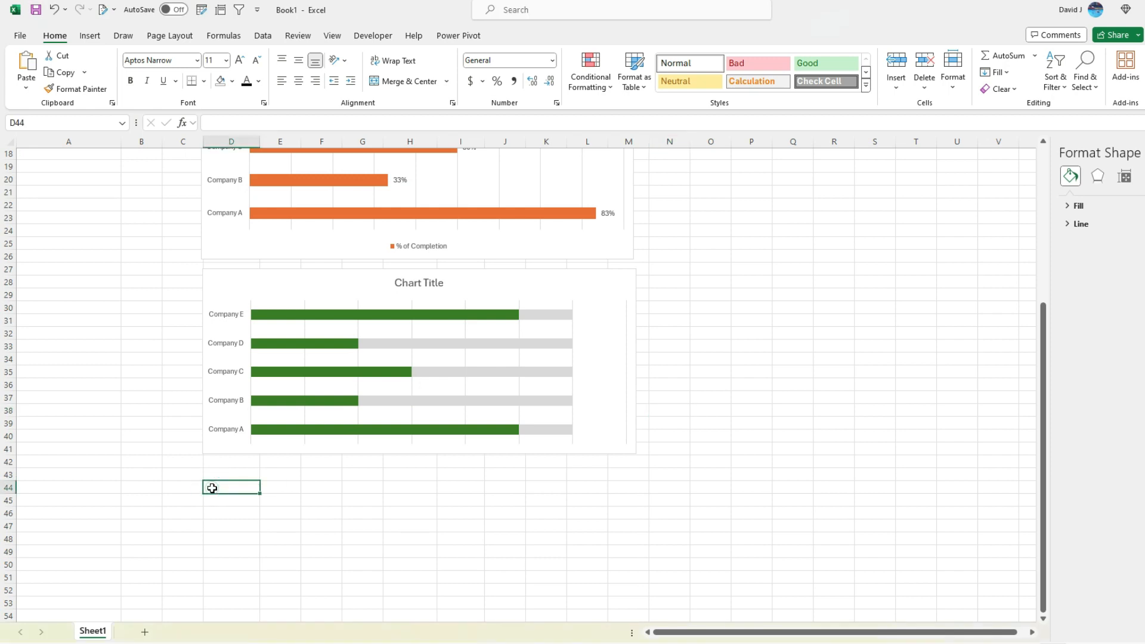
pyautogui.write('Progress')
pyautogui.press('Return')
pyautogui.write('Remaining')
pyautogui.press('Tab')
pyautogui.press('Up')
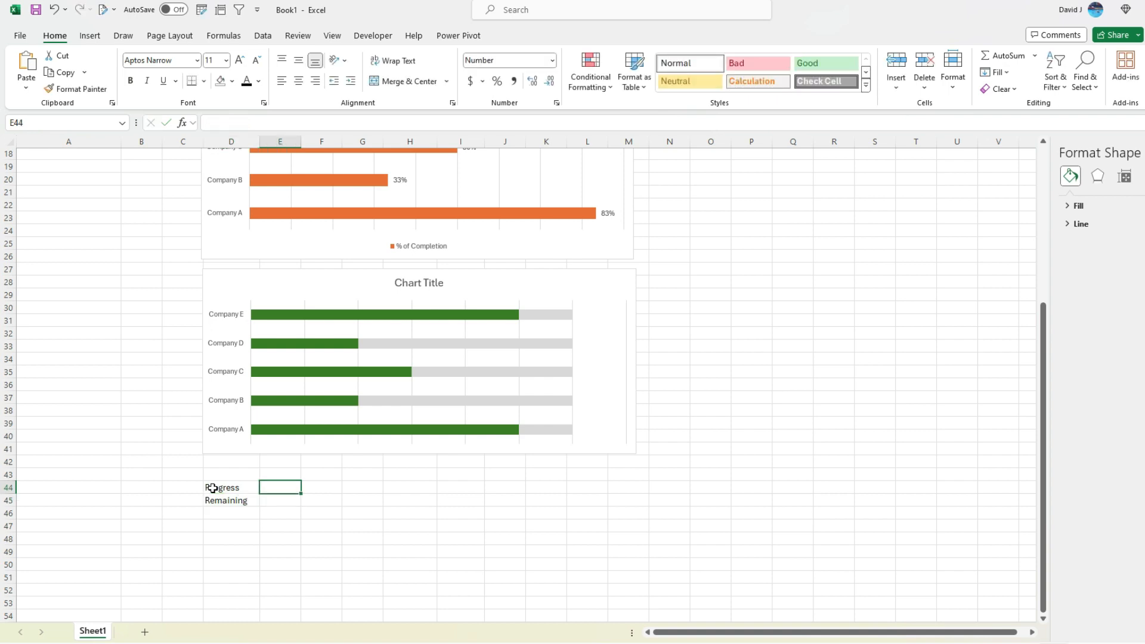
# Enter Company A's completion figure, 83, as the Progress value in E44.
pyautogui.scroll(6, 668, 306)
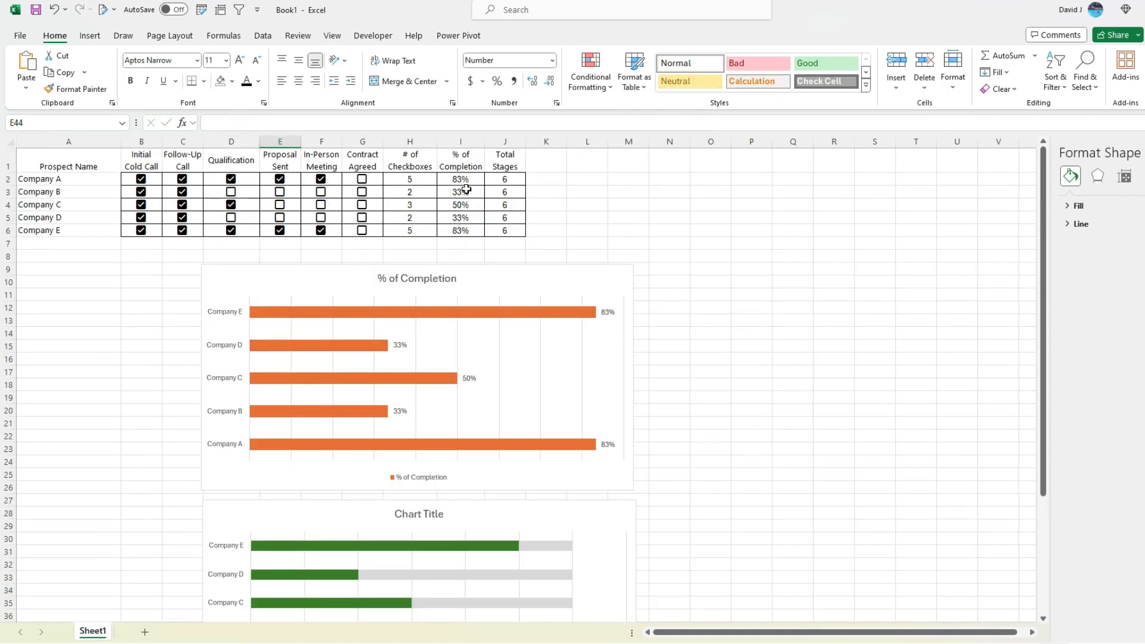
pyautogui.scroll(-6, 274, 409)
pyautogui.moveTo(284, 431)
pyautogui.write('83')
pyautogui.press('Return')
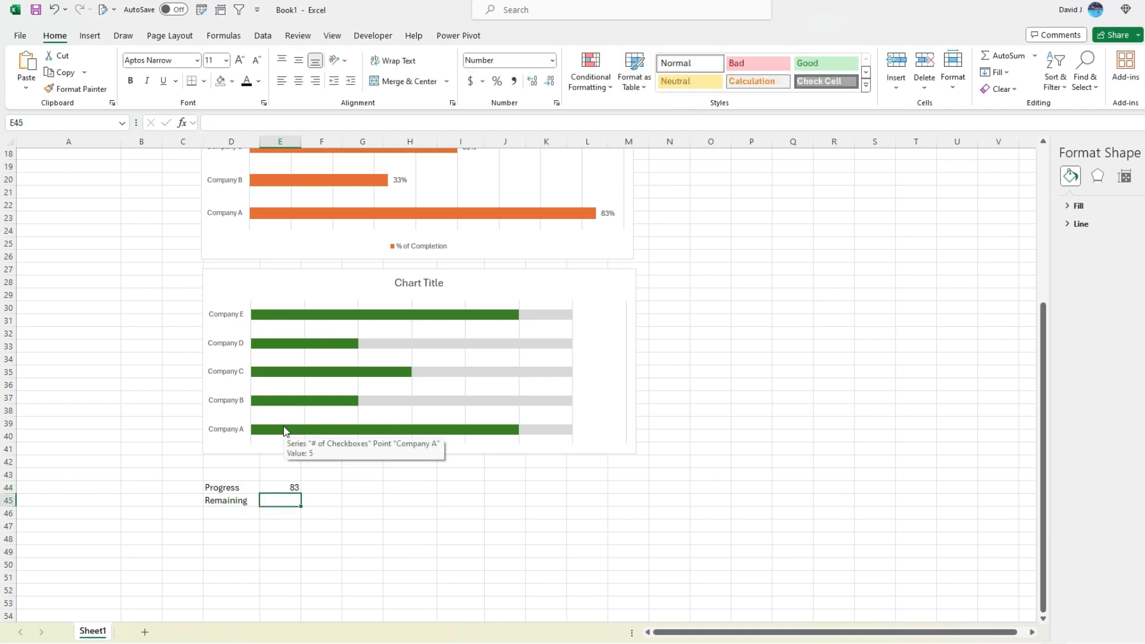
# Calculate the Remaining value in E45 with the formula =100-E44.
pyautogui.write('=')
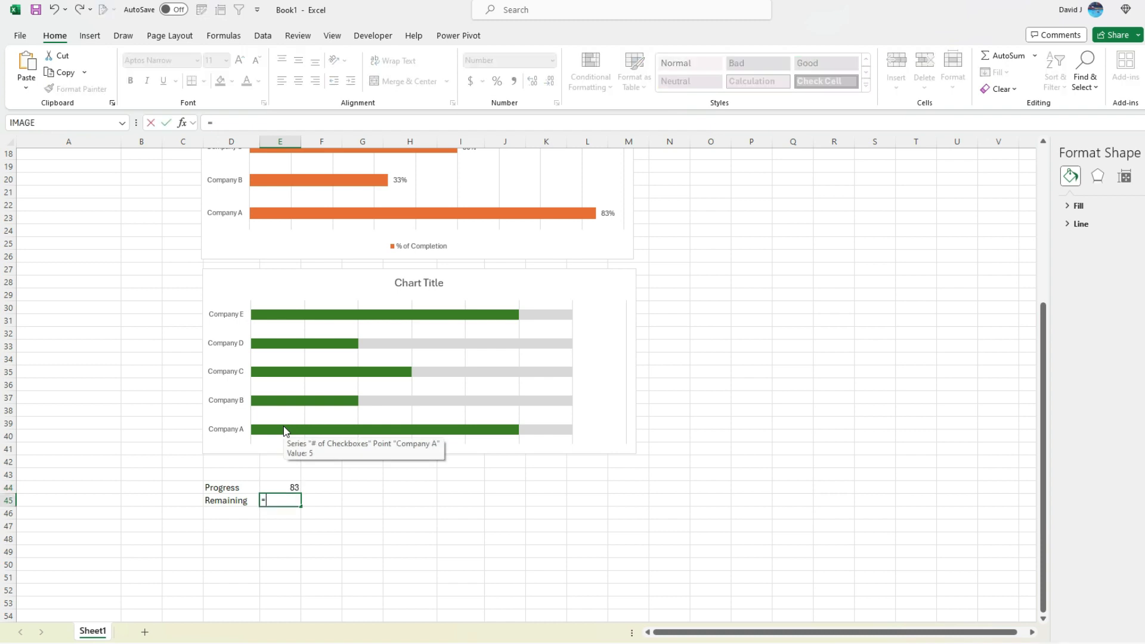
pyautogui.write('100-')
pyautogui.press('Up')
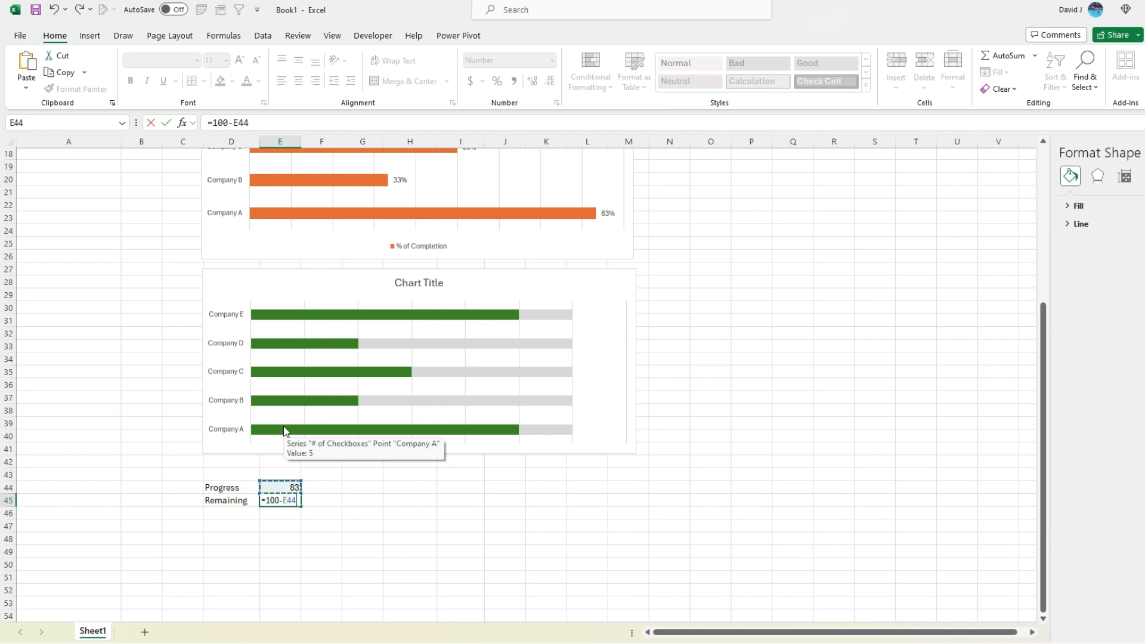
pyautogui.press('Return')
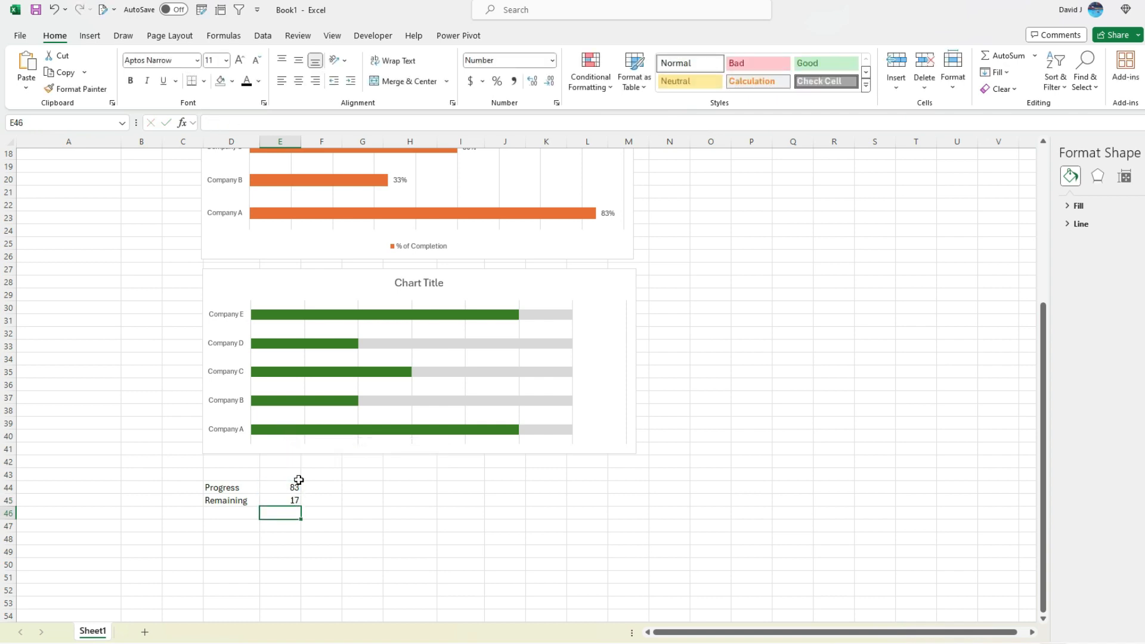
# Insert a Doughnut chart from the Progress and Remaining data in D44:E45.
pyautogui.click(246, 490)
pyautogui.click(90, 35)
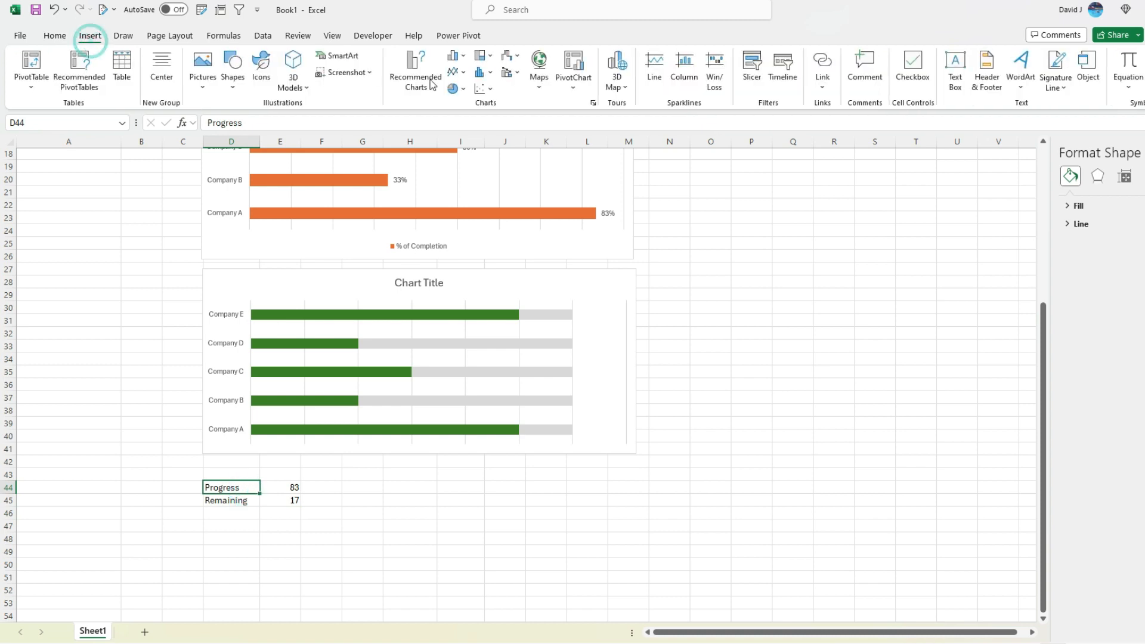
pyautogui.click(593, 103)
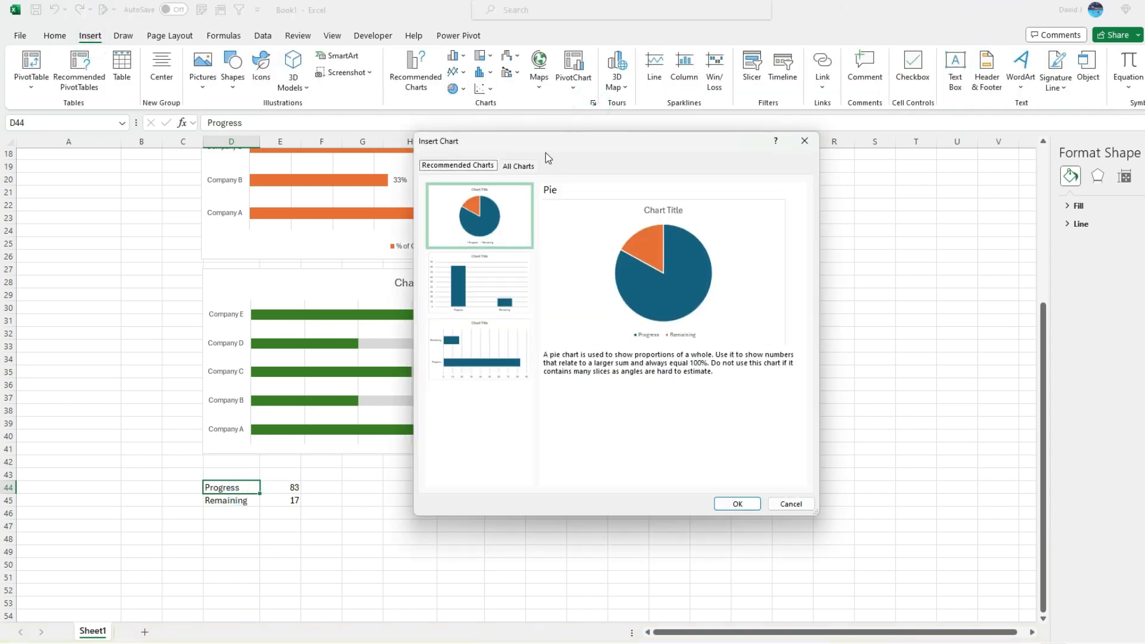
pyautogui.click(517, 167)
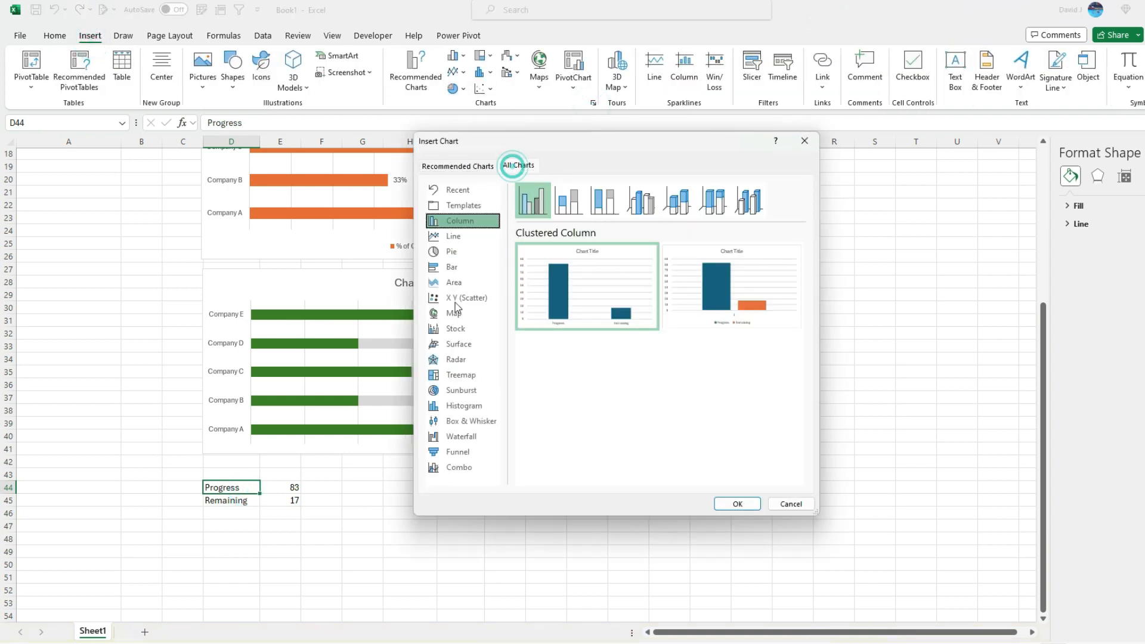
pyautogui.click(452, 252)
pyautogui.click(676, 200)
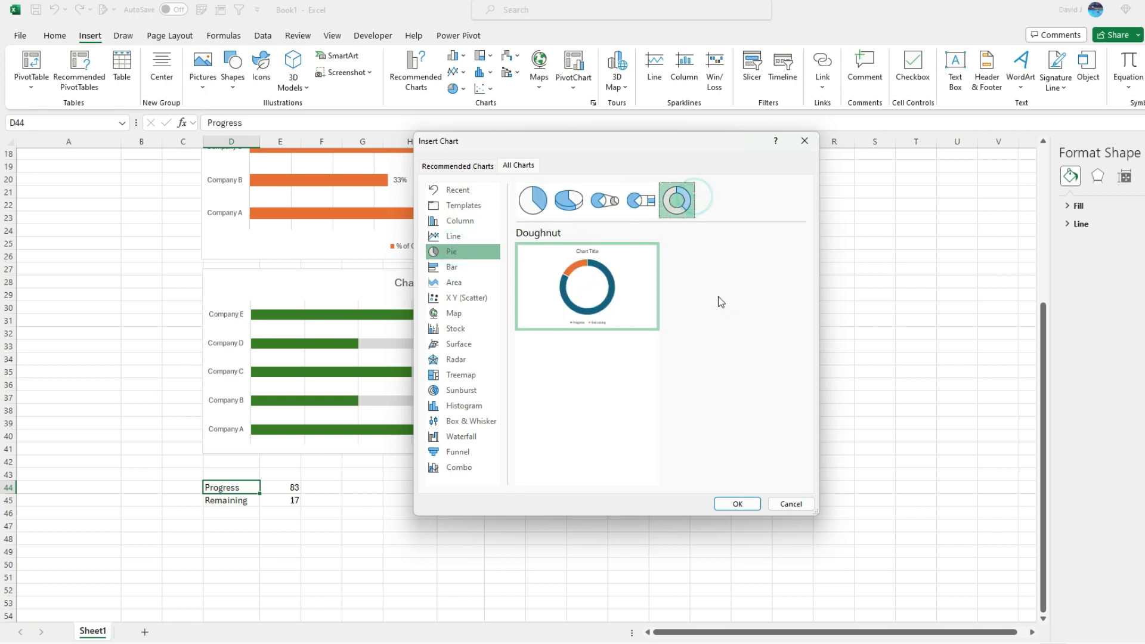
pyautogui.click(737, 504)
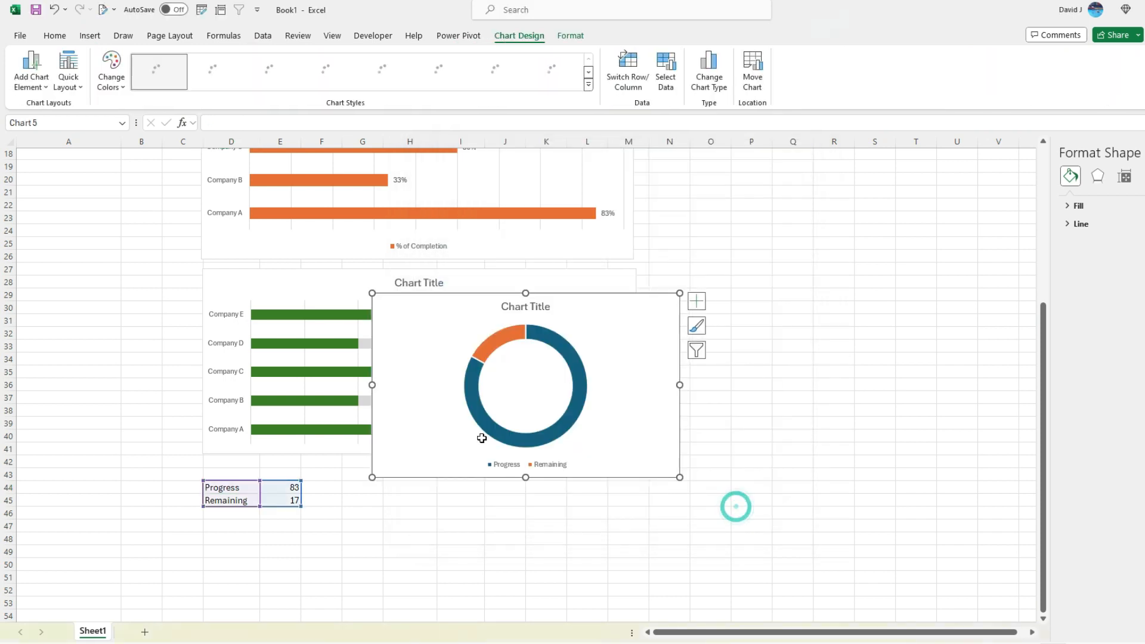
# Move the doughnut chart below the Progress and Remaining data, starting near row 47 in column D.
pyautogui.moveTo(589, 310); pyautogui.dragTo(559, 469)
pyautogui.scroll(-6, 640, 381)
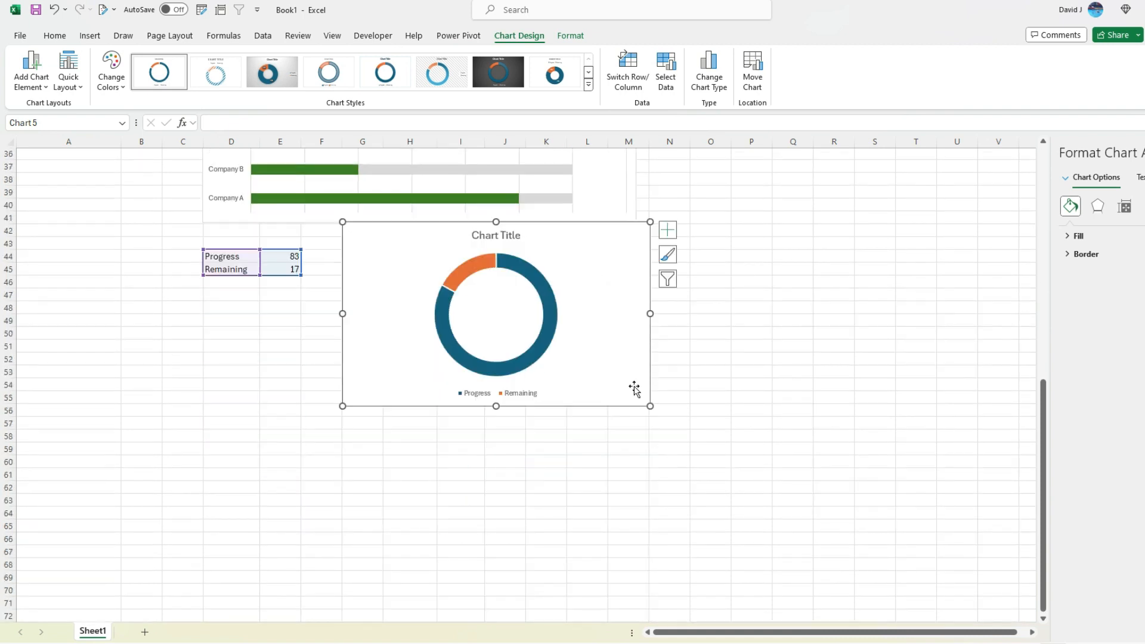
pyautogui.moveTo(570, 238); pyautogui.dragTo(438, 312)
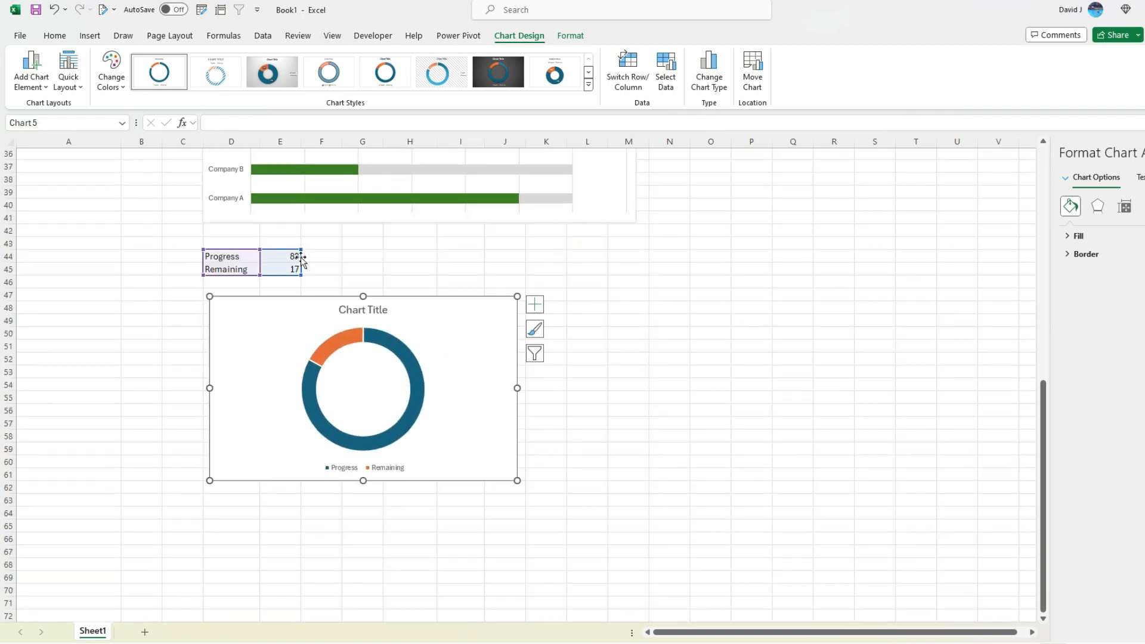
# Delete the legend from the doughnut chart.
pyautogui.moveTo(398, 365)
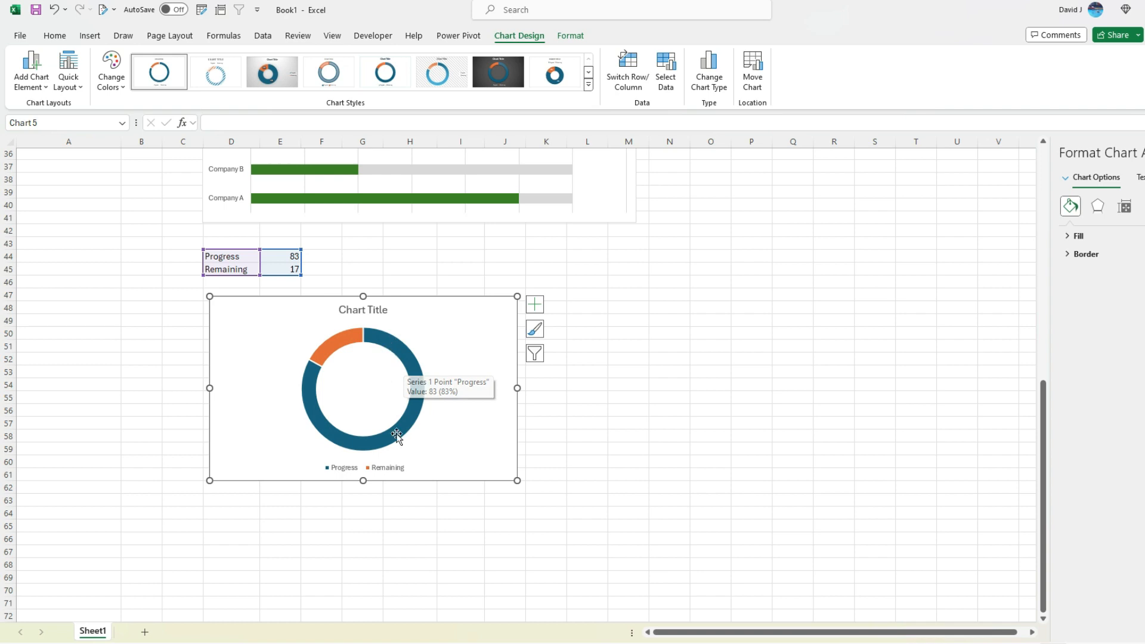
pyautogui.click(391, 470)
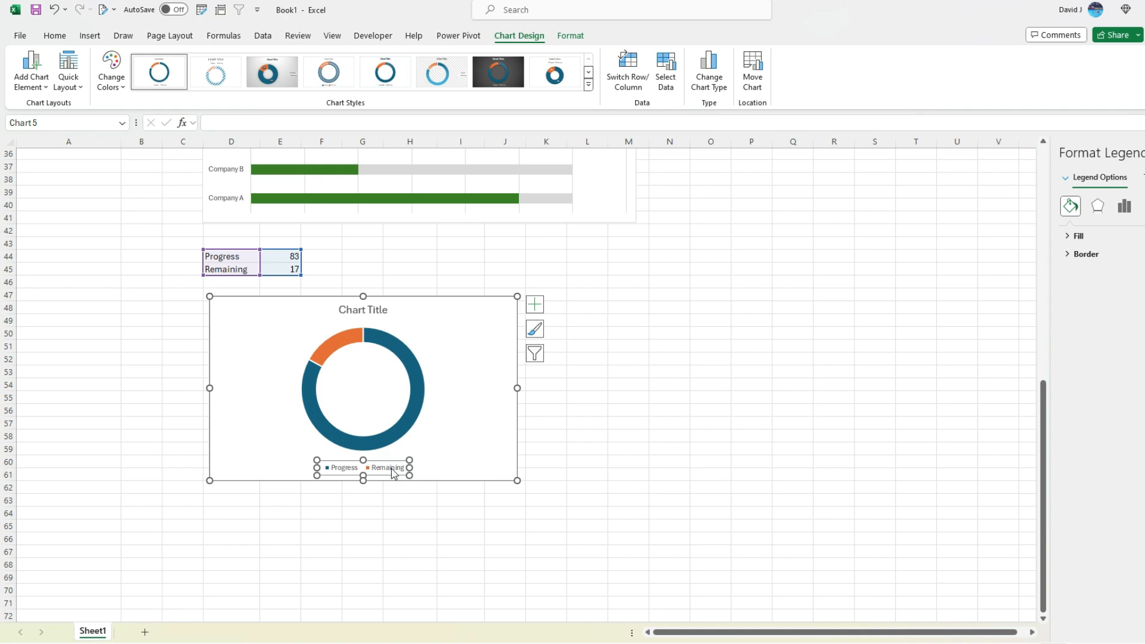
pyautogui.press('Delete')
# Fill only the Progress slice of the doughnut chart with green.
pyautogui.moveTo(417, 371)
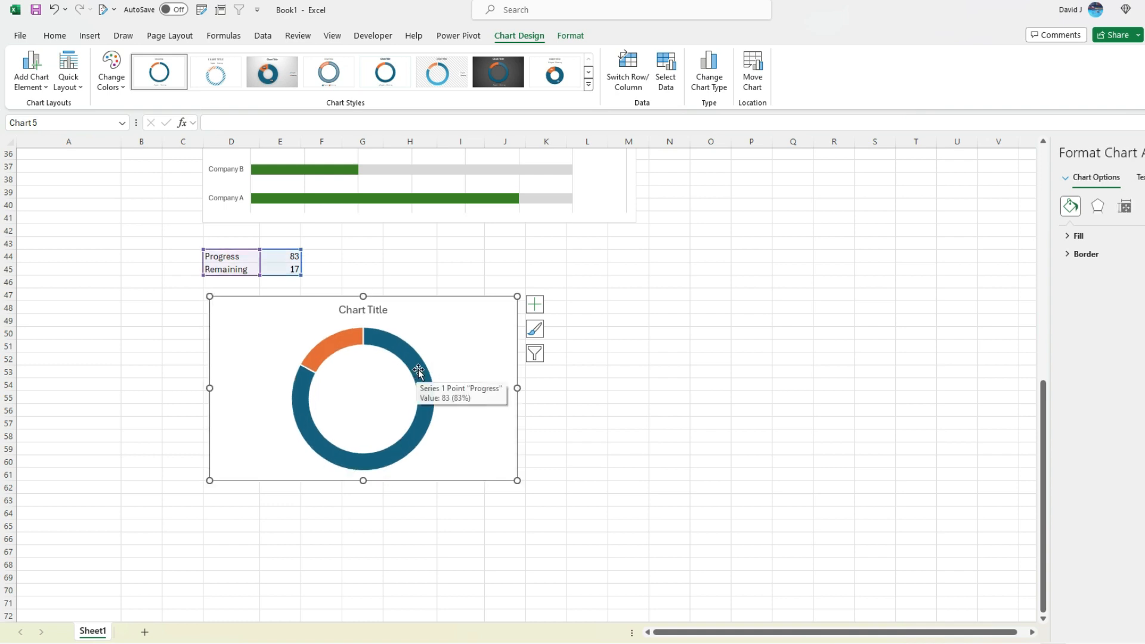
pyautogui.click(419, 371)
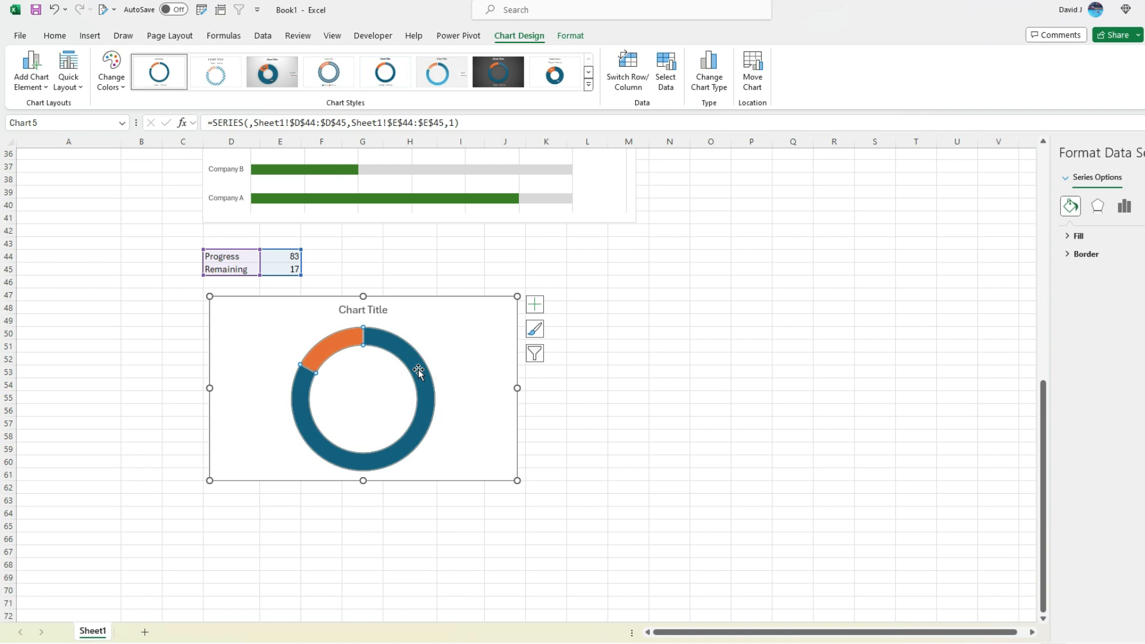
pyautogui.click(418, 371)
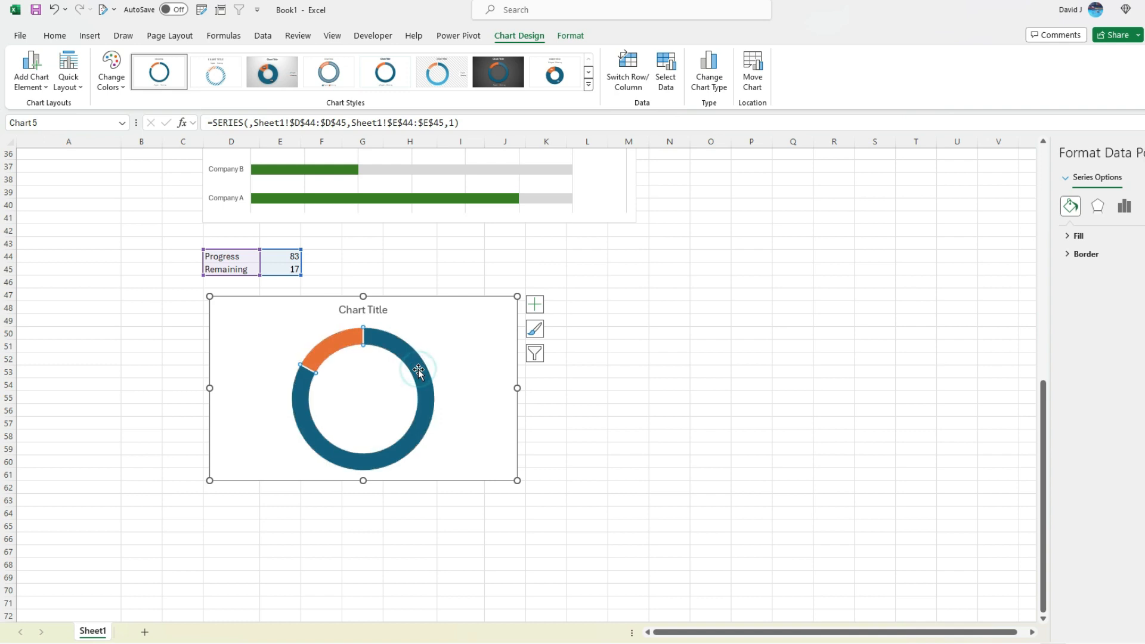
pyautogui.click(55, 37)
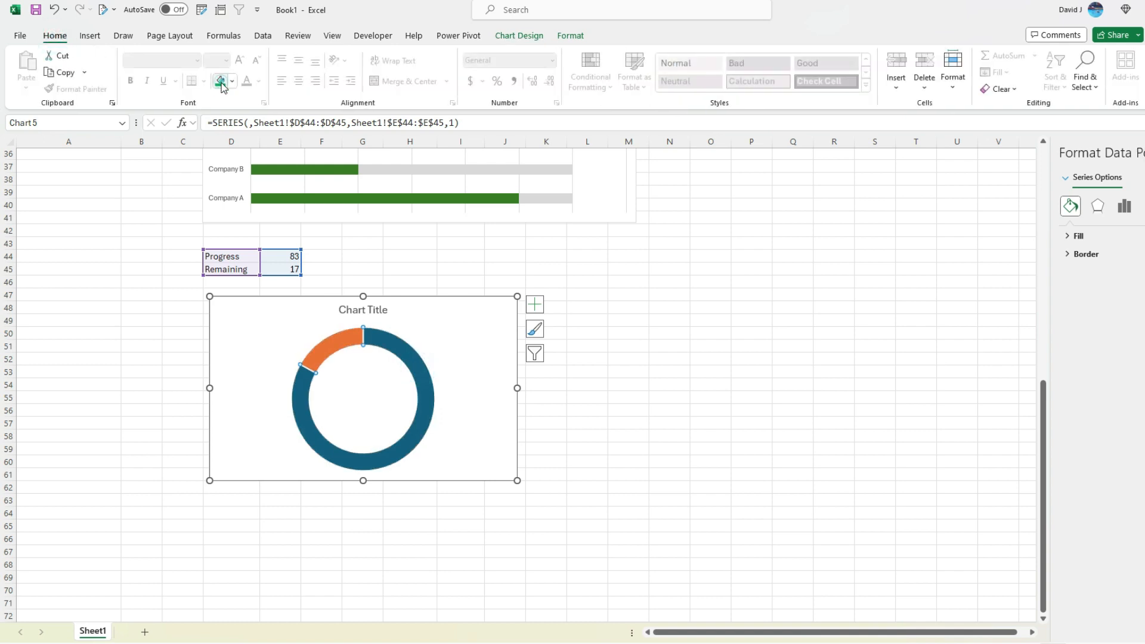
pyautogui.click(220, 81)
# Fill only the Remaining slice of the doughnut chart with light gray.
pyautogui.click(344, 339)
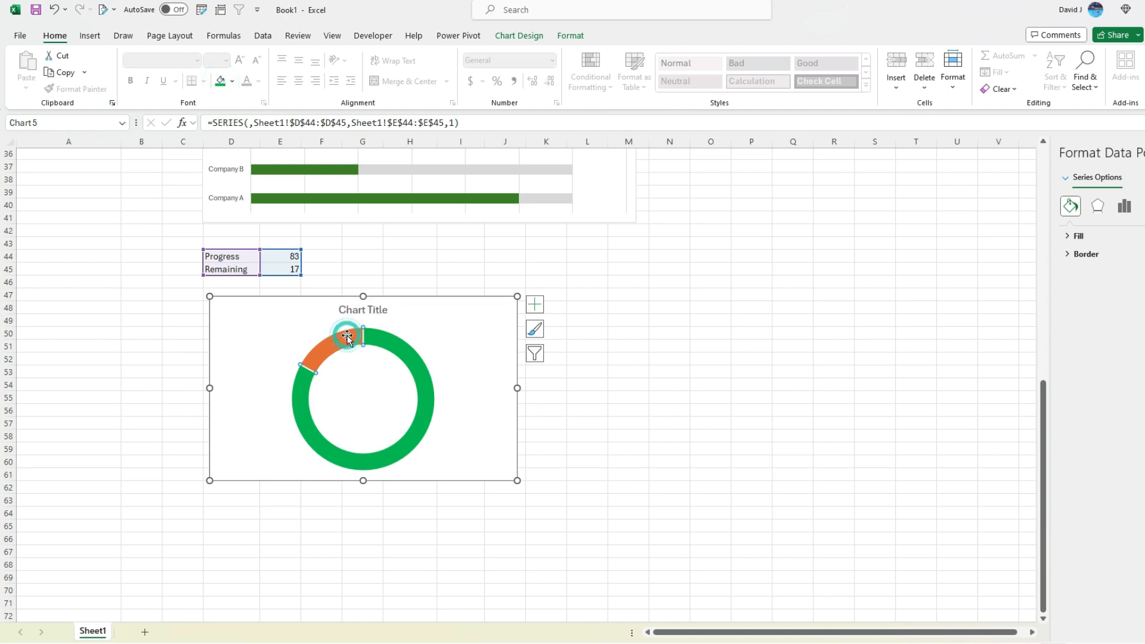
pyautogui.click(55, 36)
pyautogui.click(232, 81)
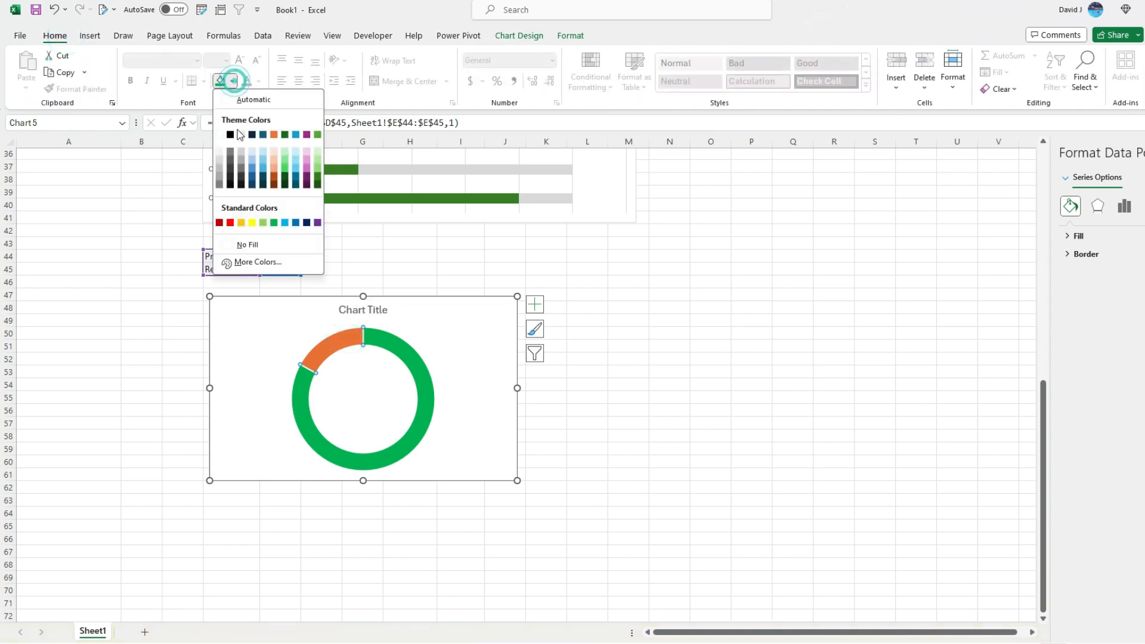
pyautogui.click(220, 160)
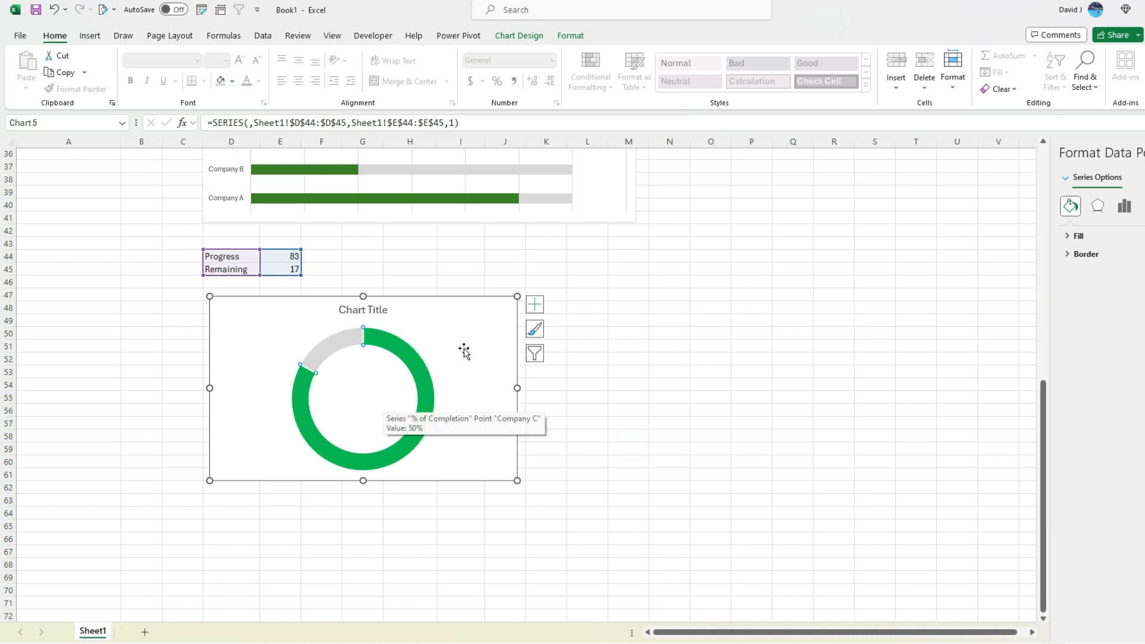
# Reduce the Doughnut Hole Size of the chart's series so the ring is roughly twice as thick.
pyautogui.click(409, 270)
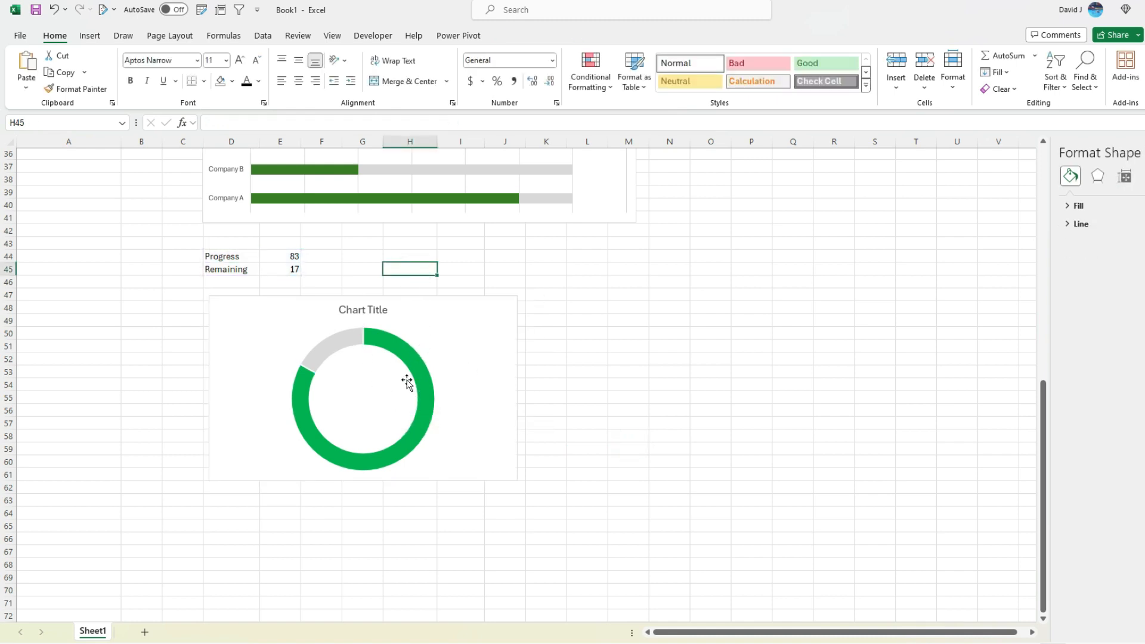
pyautogui.rightClick(424, 388)
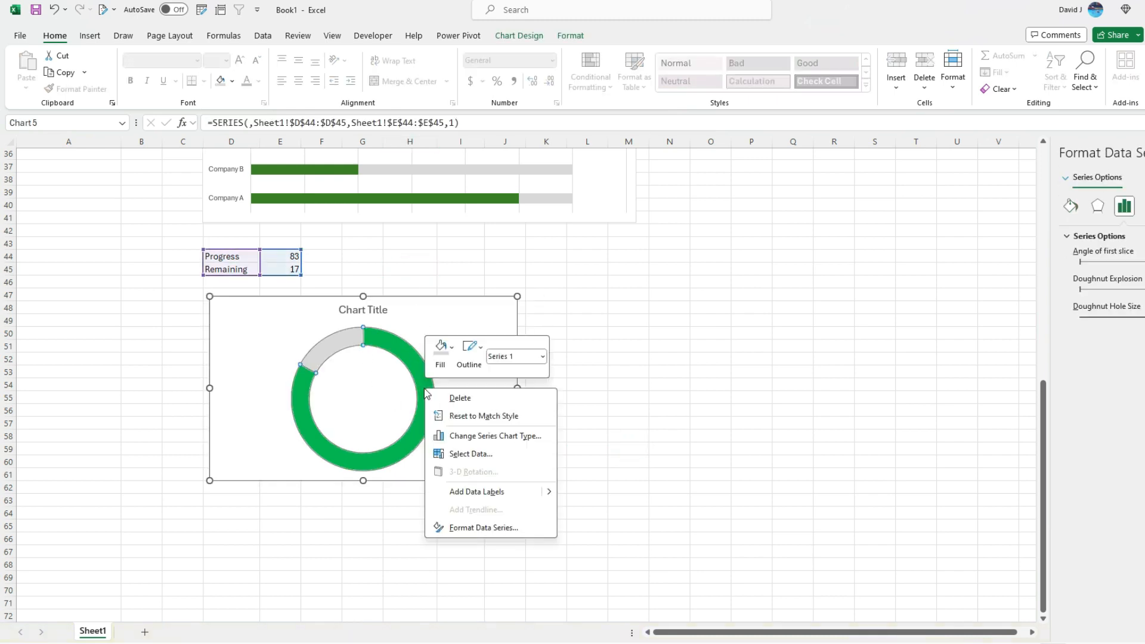
pyautogui.click(484, 527)
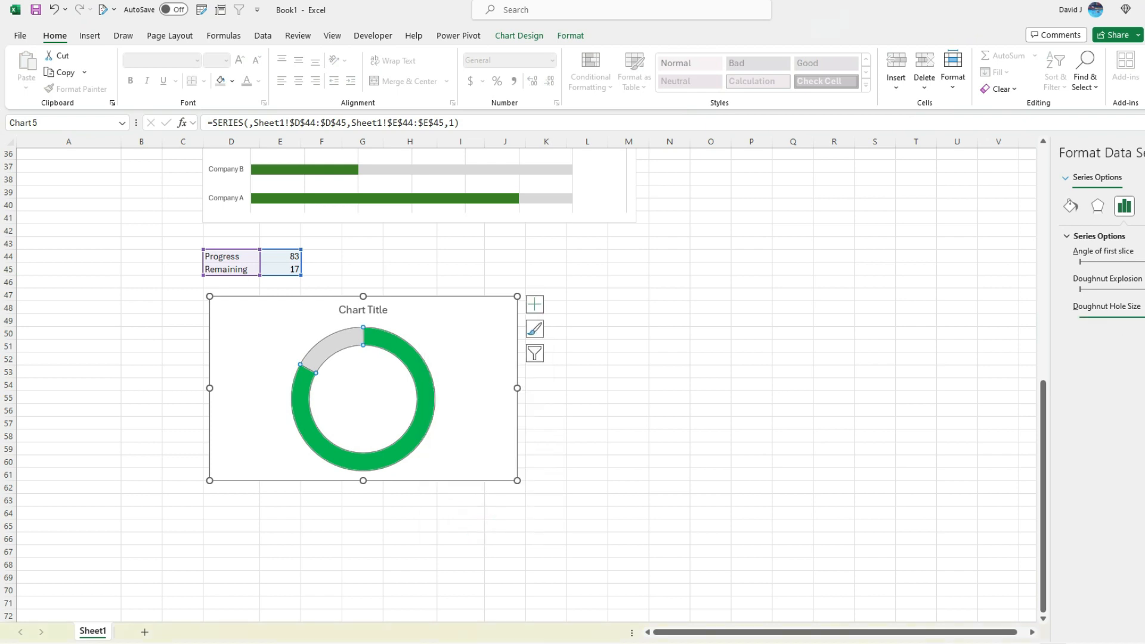
pyautogui.moveTo(1140, 316); pyautogui.dragTo(1124, 320)
pyautogui.moveTo(1125, 321); pyautogui.dragTo(1127, 323)
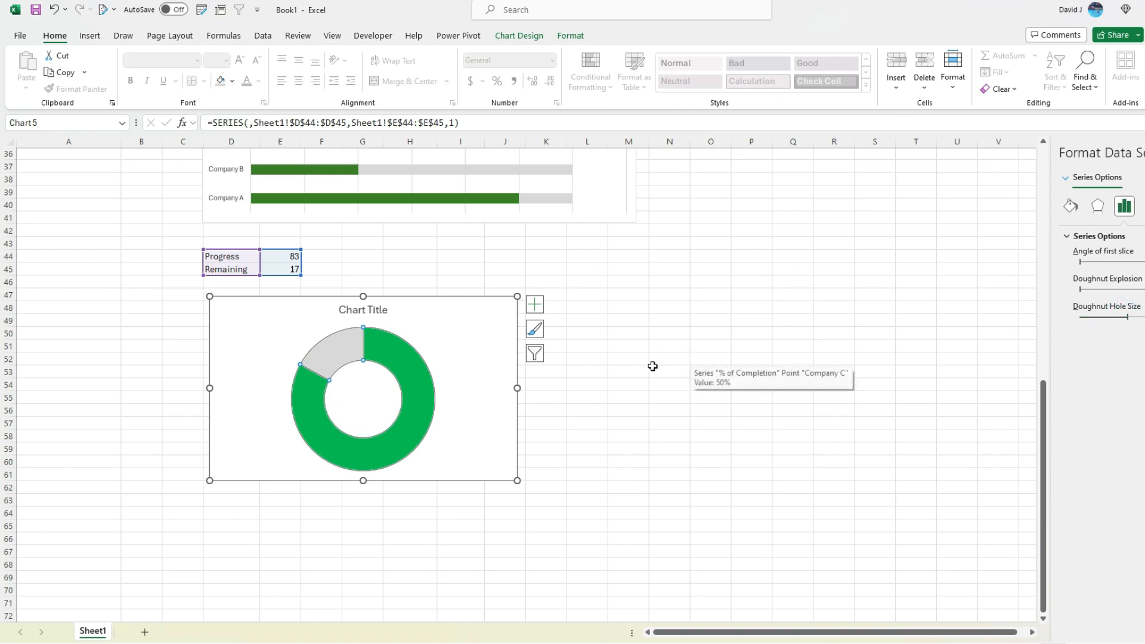
pyautogui.click(667, 395)
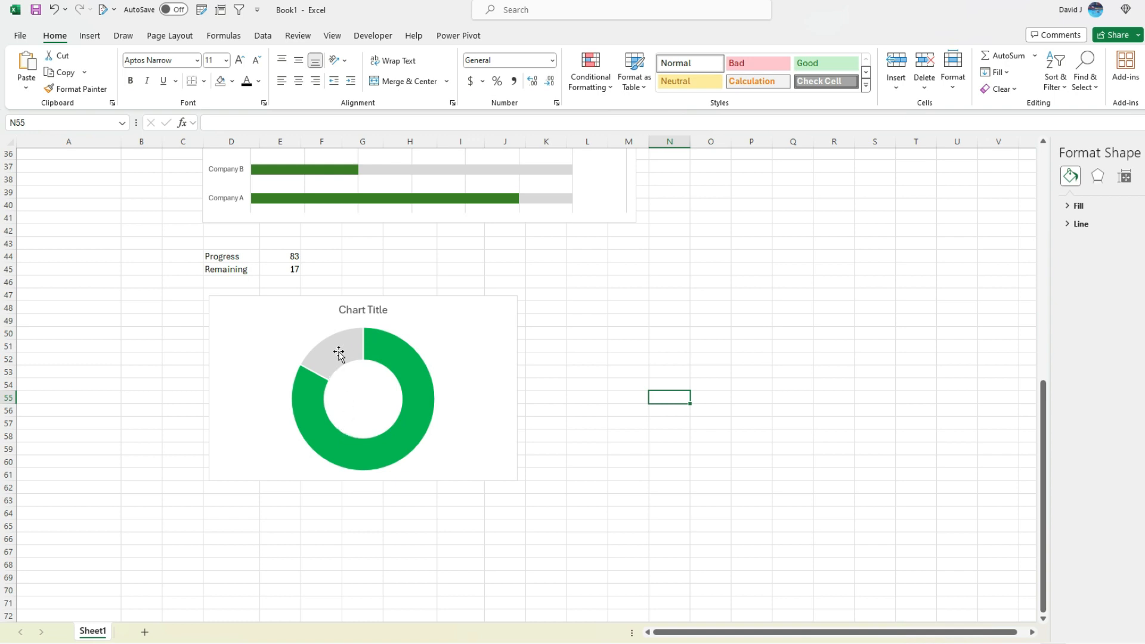
# Move the doughnut chart down to start near row 49 at column D's edge, and select cell E46.
pyautogui.moveTo(369, 343)
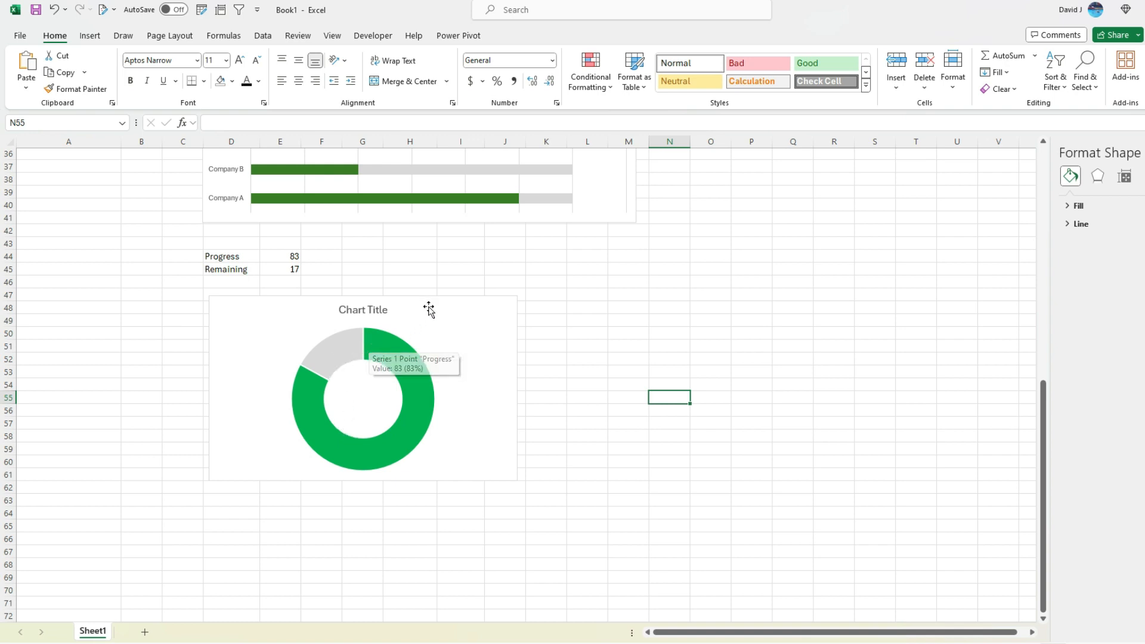
pyautogui.moveTo(455, 309); pyautogui.dragTo(449, 328)
pyautogui.click(280, 282)
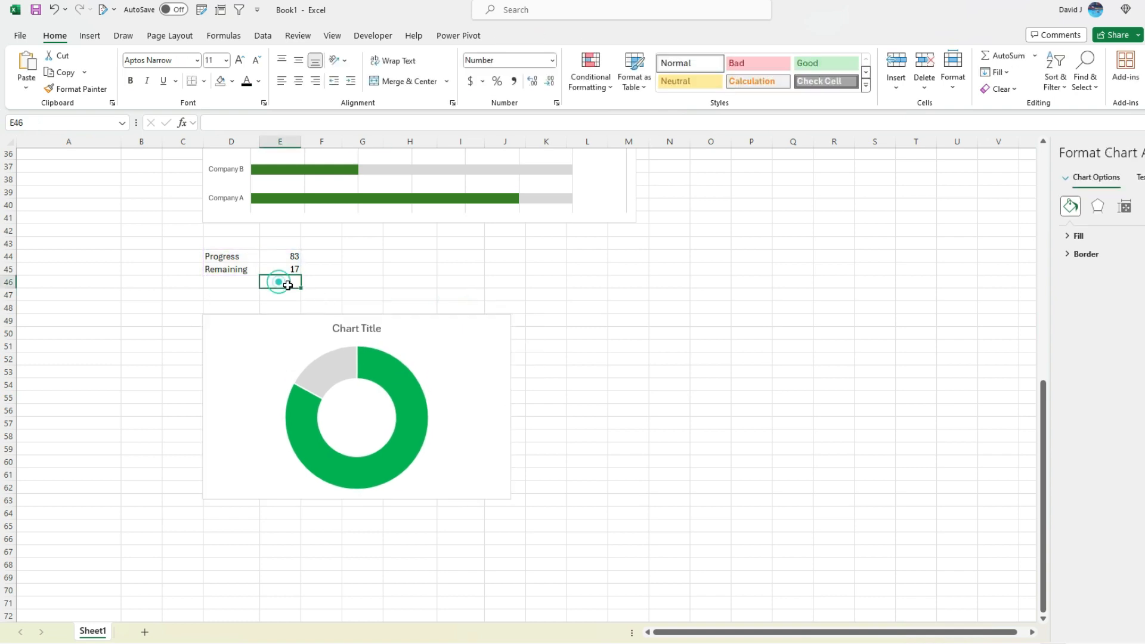
# Enter the formula =E44/100 in cell E46 and format the result as a percentage.
pyautogui.write('=')
pyautogui.press('Up')
pyautogui.press('Up')
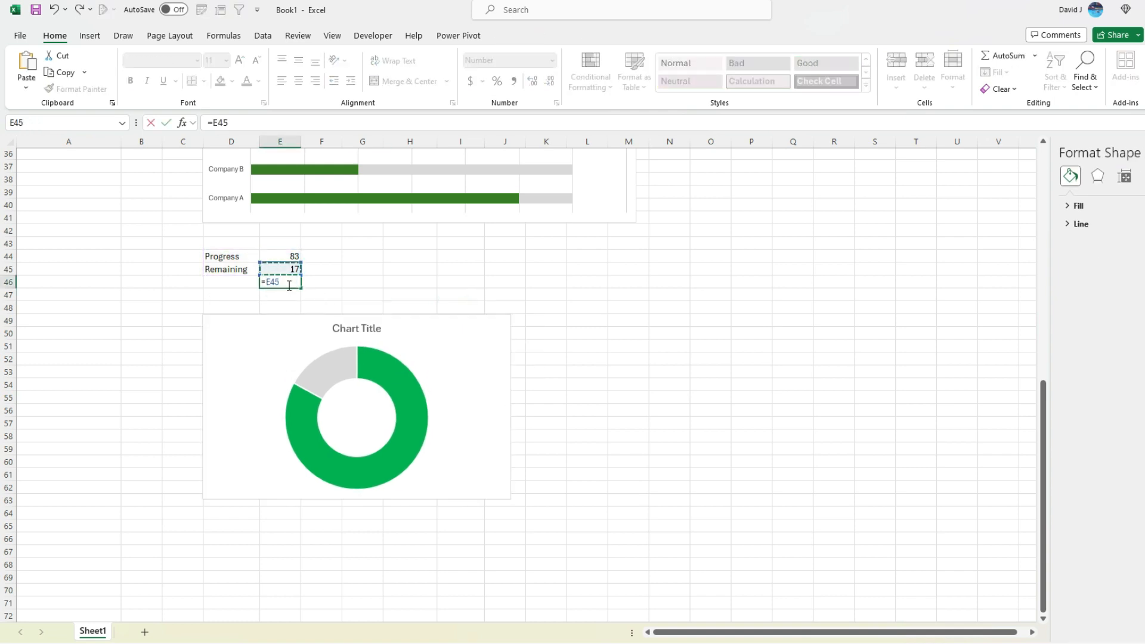
pyautogui.write('/100')
pyautogui.press('Return')
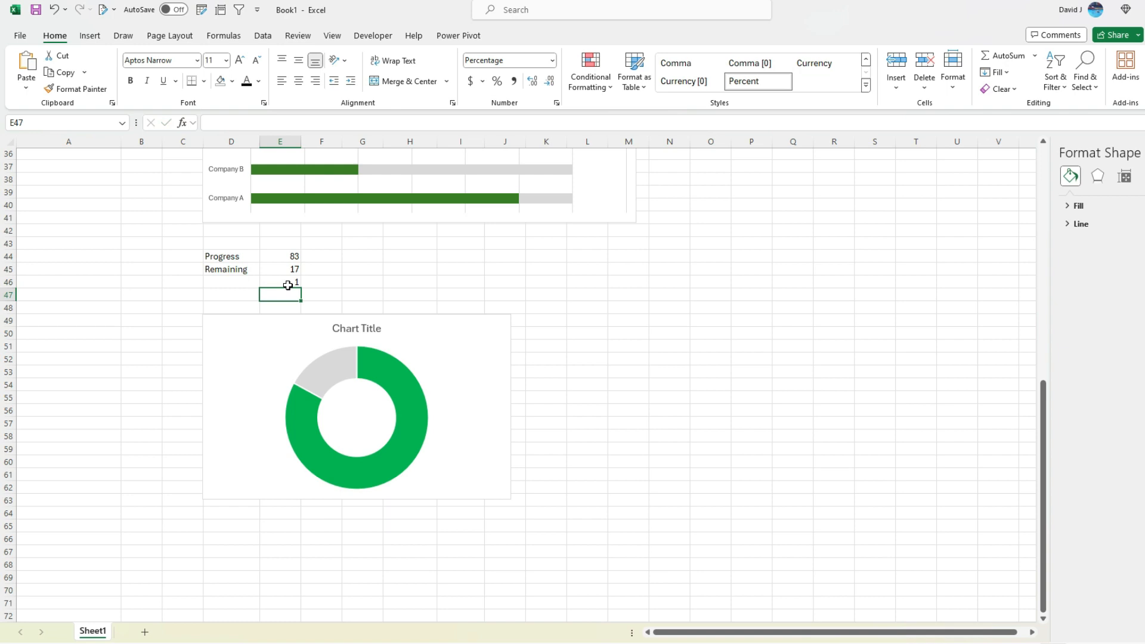
pyautogui.click(286, 282)
pyautogui.click(497, 81)
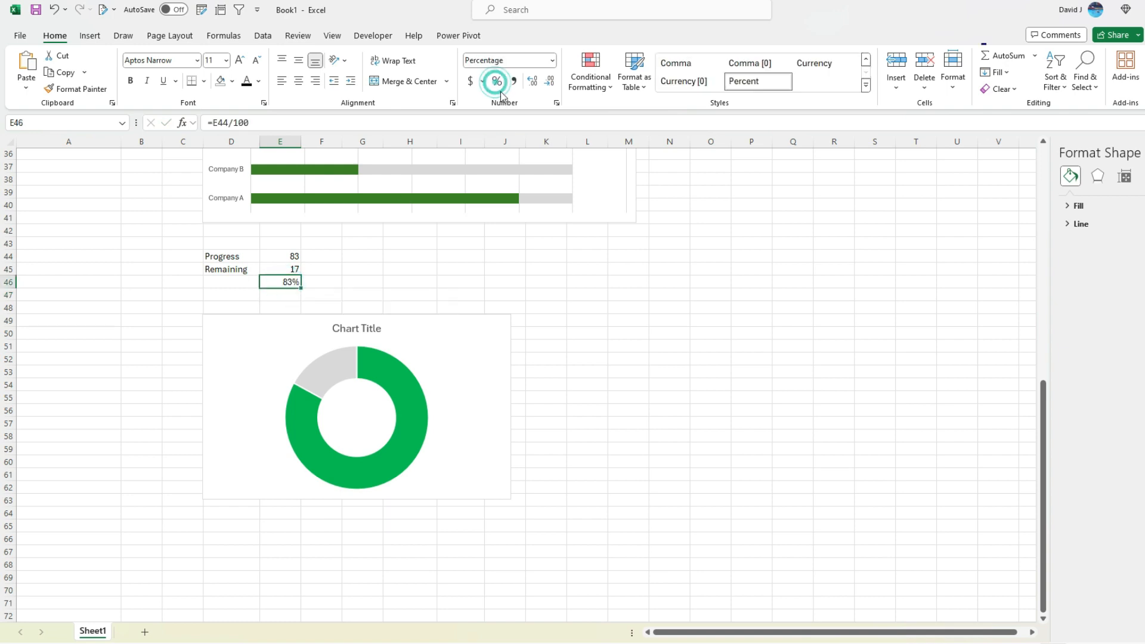
# Set the doughnut chart area's fill to No fill.
pyautogui.click(461, 329)
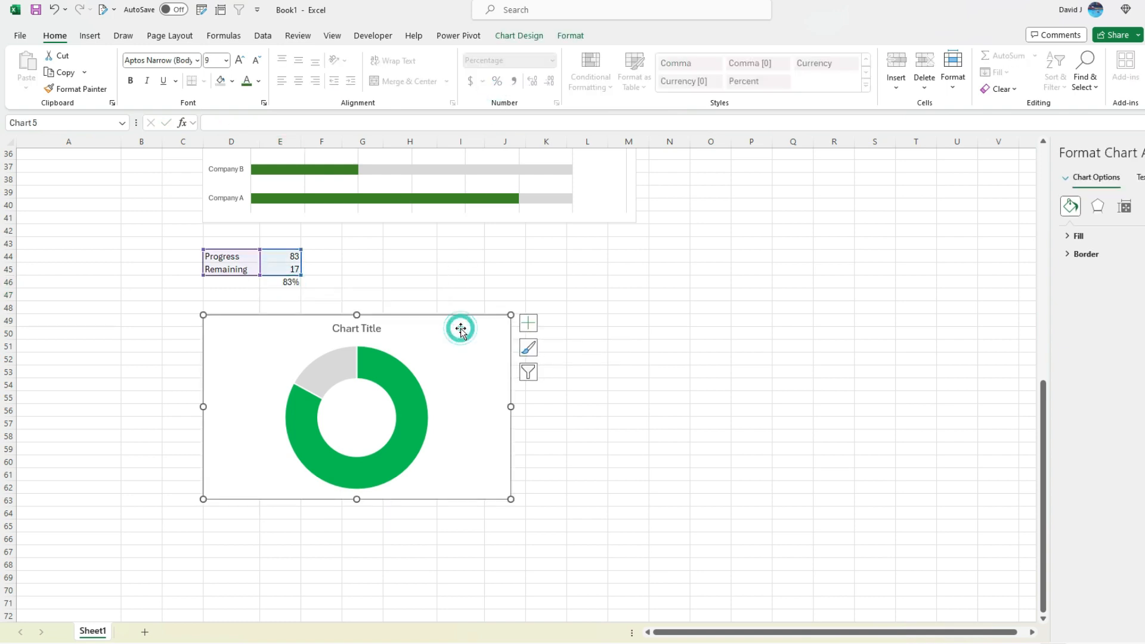
pyautogui.click(1078, 237)
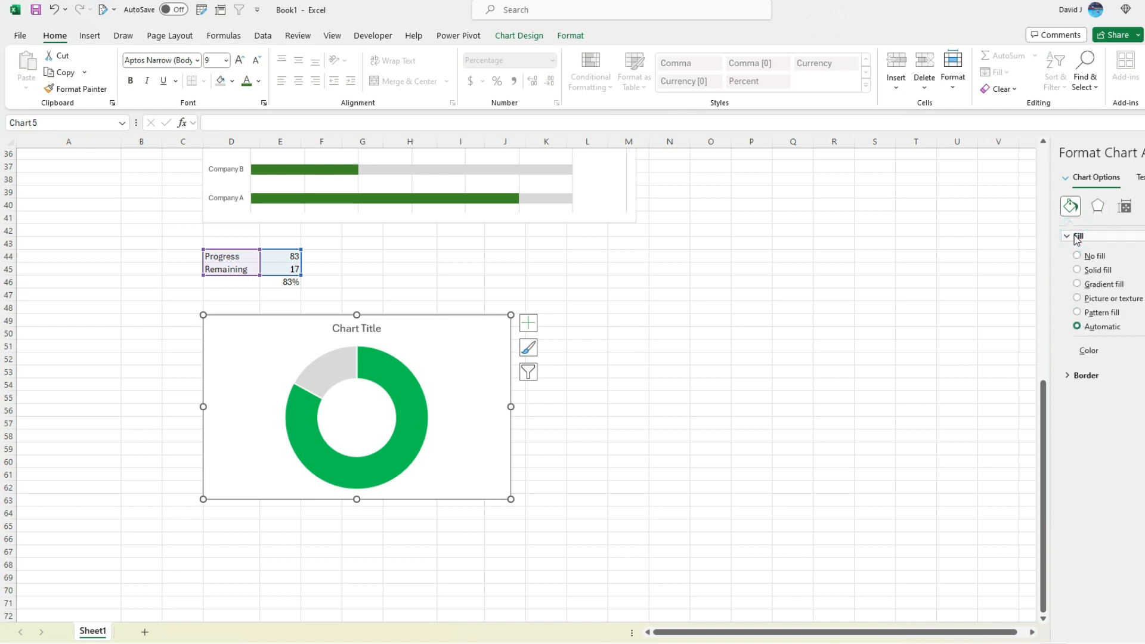
pyautogui.click(1094, 258)
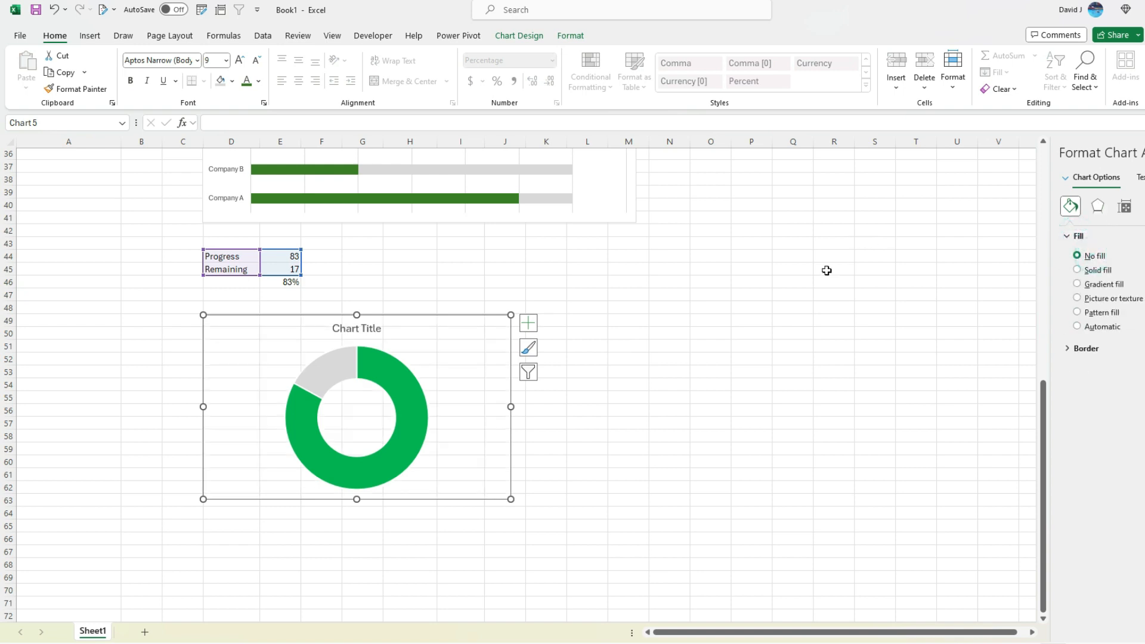
# Enter =E46 in cell G55 inside the doughnut's hole, and move the chart slightly right so the hole lies over columns G and H.
pyautogui.click(555, 393)
pyautogui.press('Left')
pyautogui.press('Left')
pyautogui.press('Left')
pyautogui.press('Left')
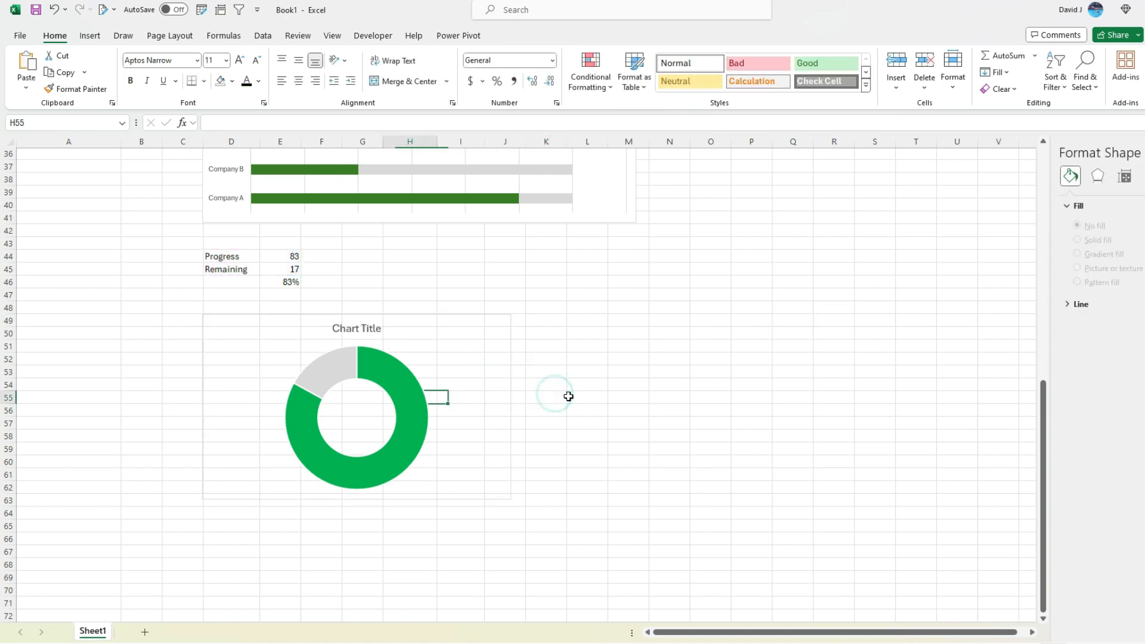
pyautogui.write('=')
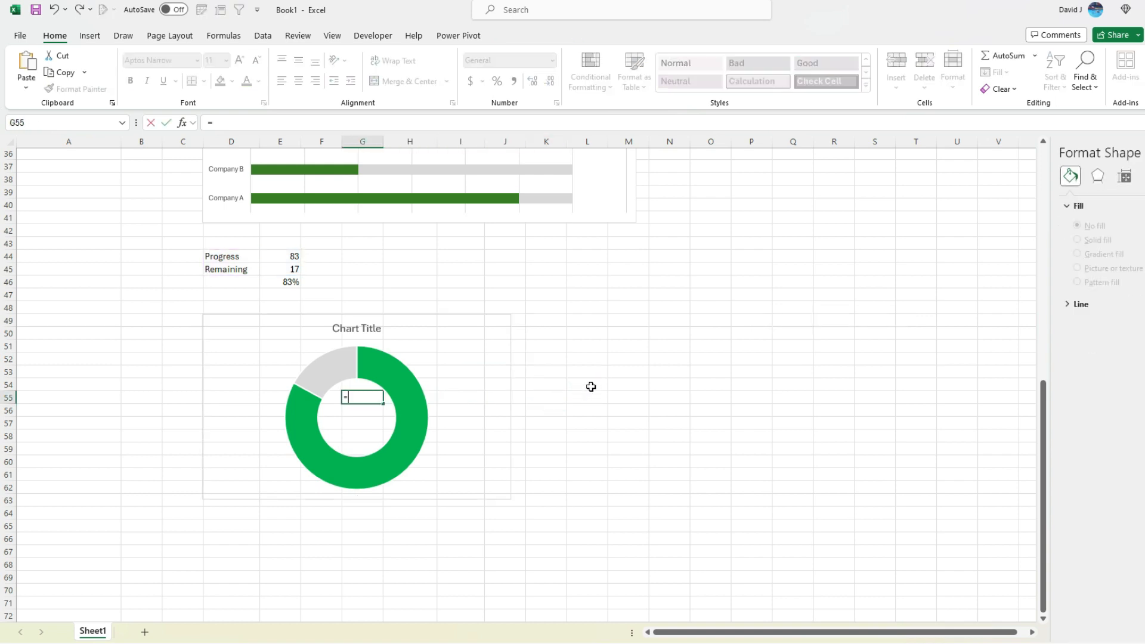
pyautogui.click(286, 282)
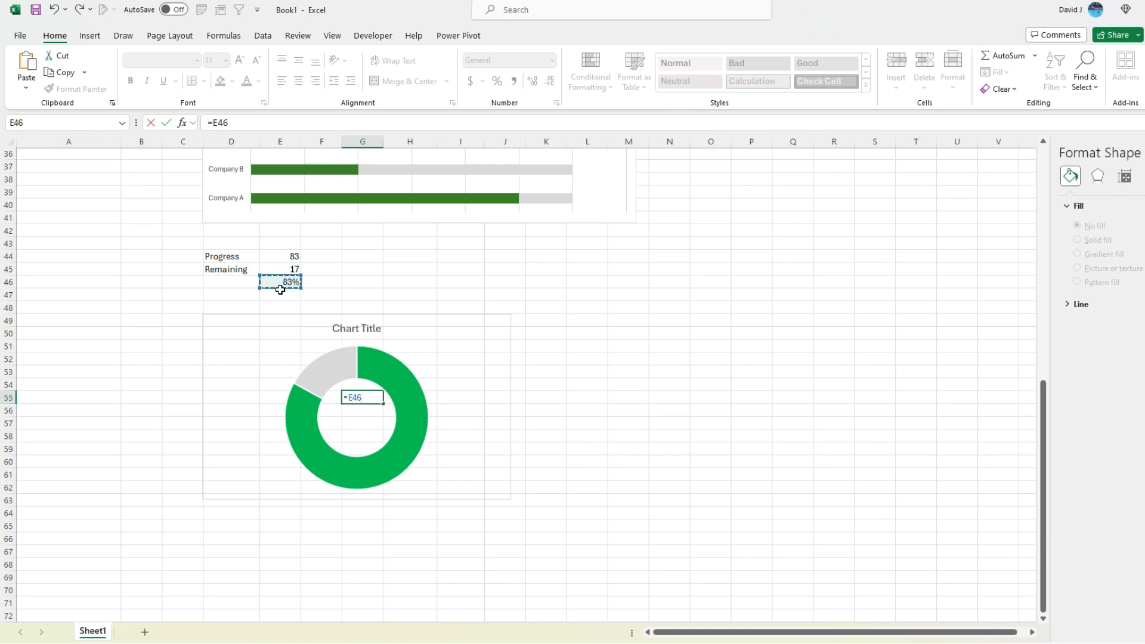
pyautogui.press('Return')
pyautogui.press('Up')
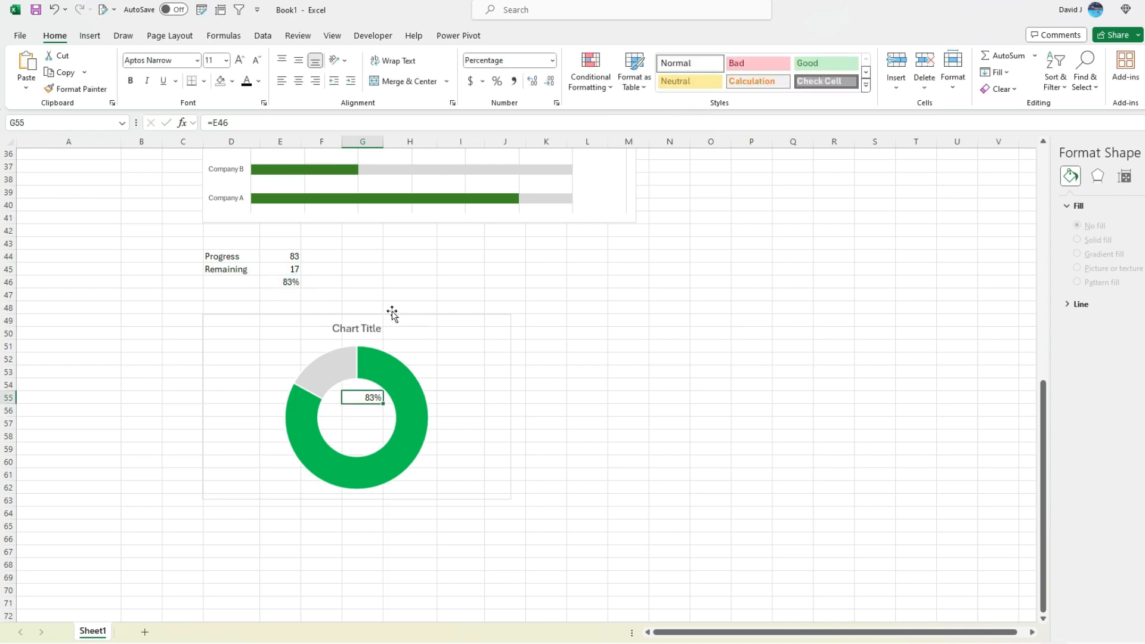
pyautogui.click(422, 313)
pyautogui.moveTo(422, 313); pyautogui.dragTo(441, 311)
# Merge and center the cells G55:H57 inside the doughnut's hole and align their content vertically in the middle.
pyautogui.click(397, 294)
pyautogui.press('Left')
pyautogui.press('Down')
pyautogui.press('Down')
pyautogui.press('Down')
pyautogui.press('Down')
pyautogui.press('Down')
pyautogui.press('Down')
pyautogui.press('Down')
pyautogui.press('Down')
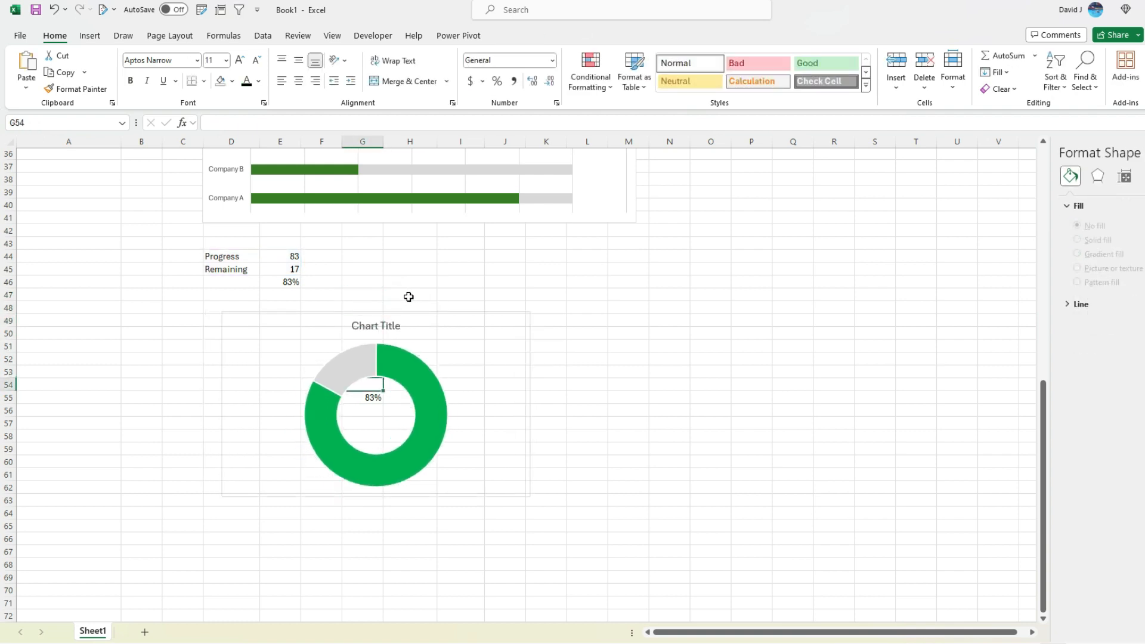
pyautogui.hotkey('shift', 'Right')
pyautogui.hotkey('shift', 'Down')
pyautogui.hotkey('shift', 'Down')
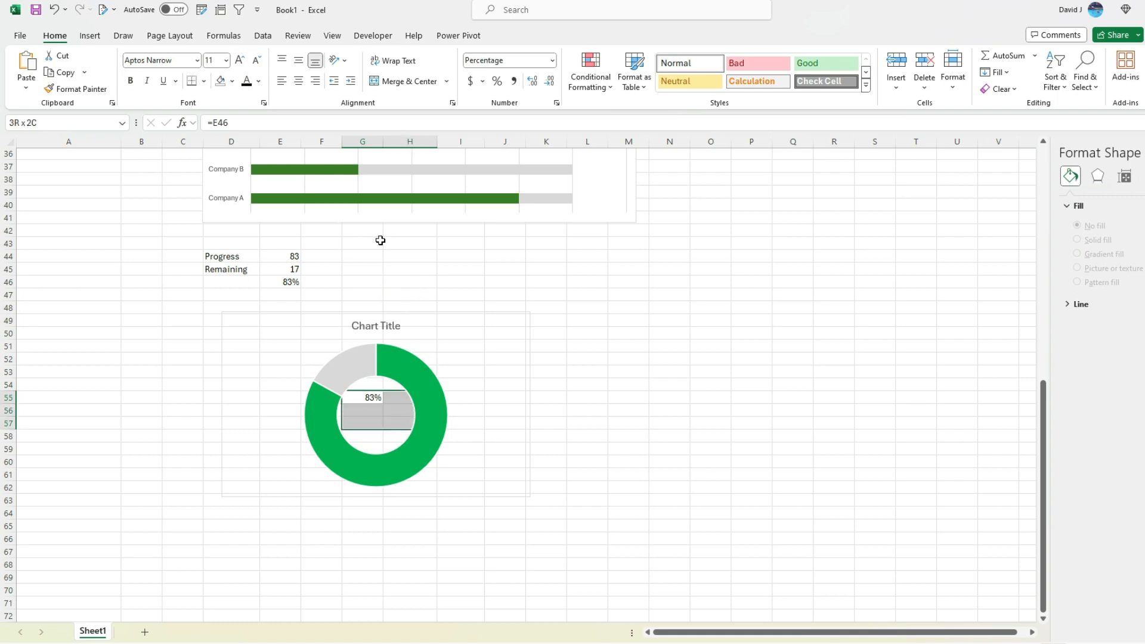
pyautogui.click(433, 81)
pyautogui.click(300, 62)
# Format the percentage in the merged cell as bold, font size 24 and dark green.
pyautogui.click(130, 80)
pyautogui.click(241, 62)
pyautogui.click(240, 62)
pyautogui.click(240, 62)
pyautogui.click(241, 62)
pyautogui.click(240, 62)
pyautogui.click(241, 63)
pyautogui.click(240, 63)
pyautogui.click(258, 81)
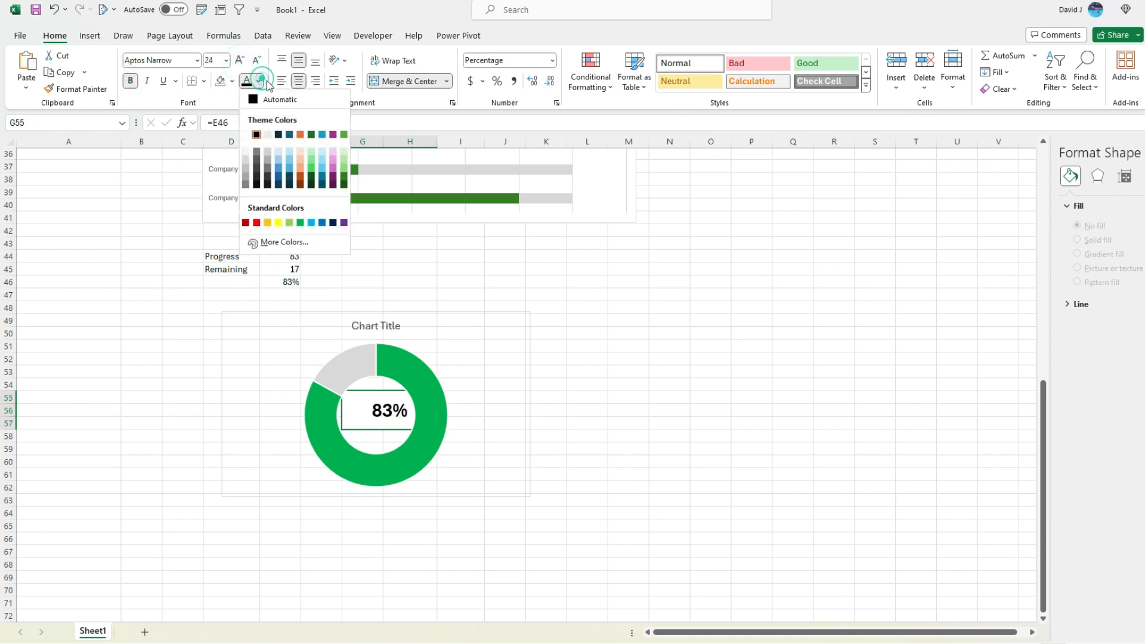
pyautogui.click(346, 177)
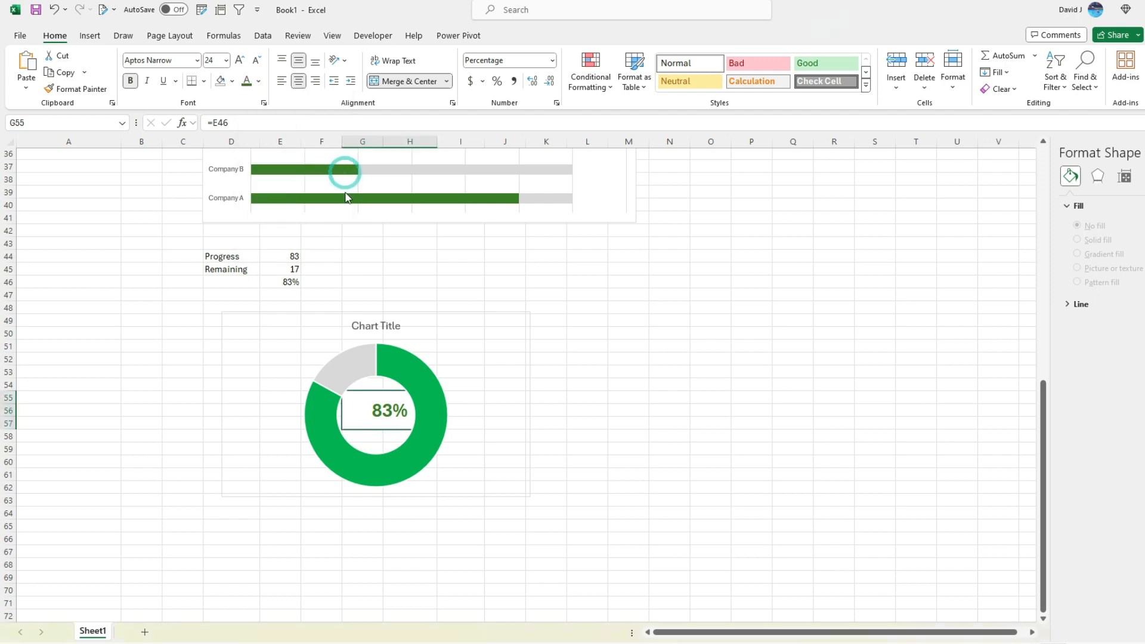
# Move the doughnut chart so its hole is centered around the percentage, and set the chart area's border to No line.
pyautogui.click(449, 493)
pyautogui.moveTo(417, 491); pyautogui.dragTo(423, 490)
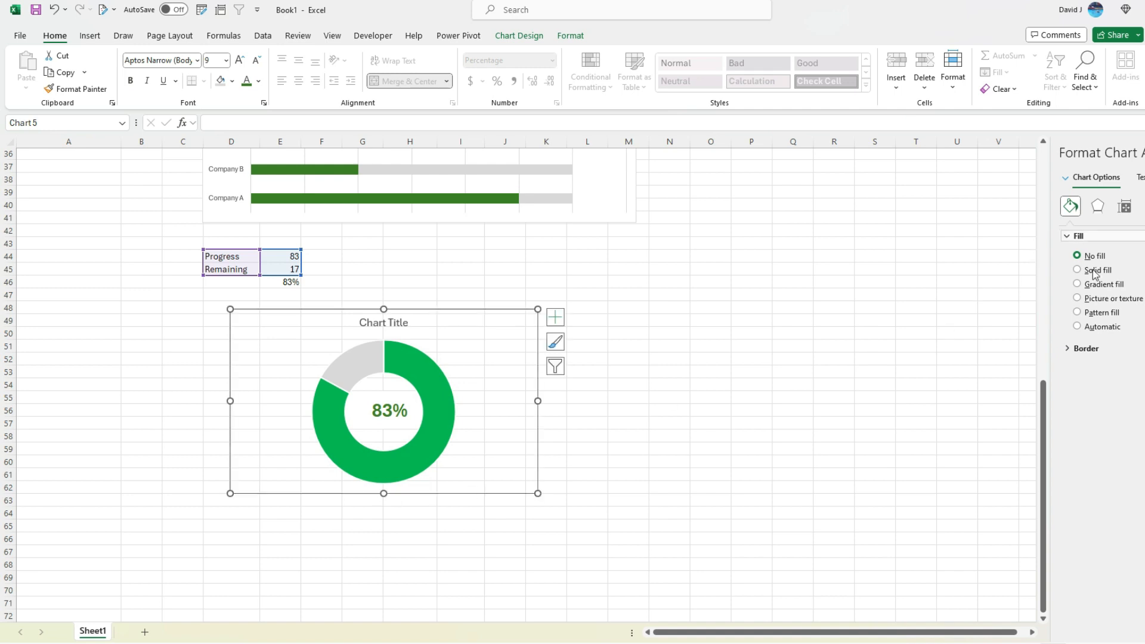
pyautogui.click(1077, 348)
pyautogui.click(1095, 369)
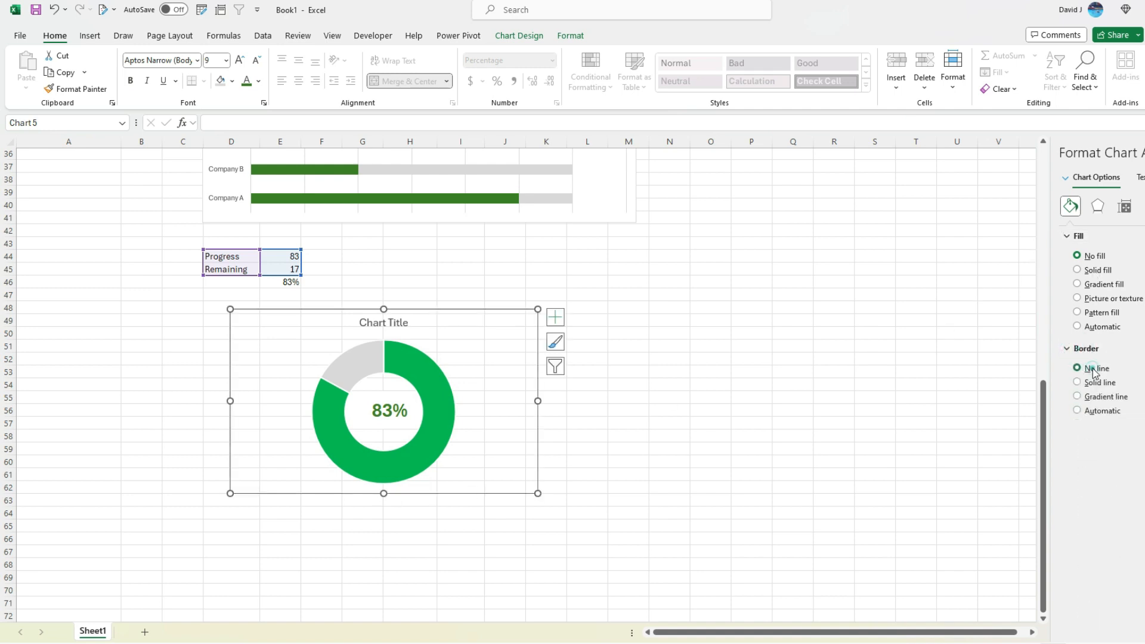
# Hide the worksheet's gridlines.
pyautogui.click(666, 383)
pyautogui.click(333, 36)
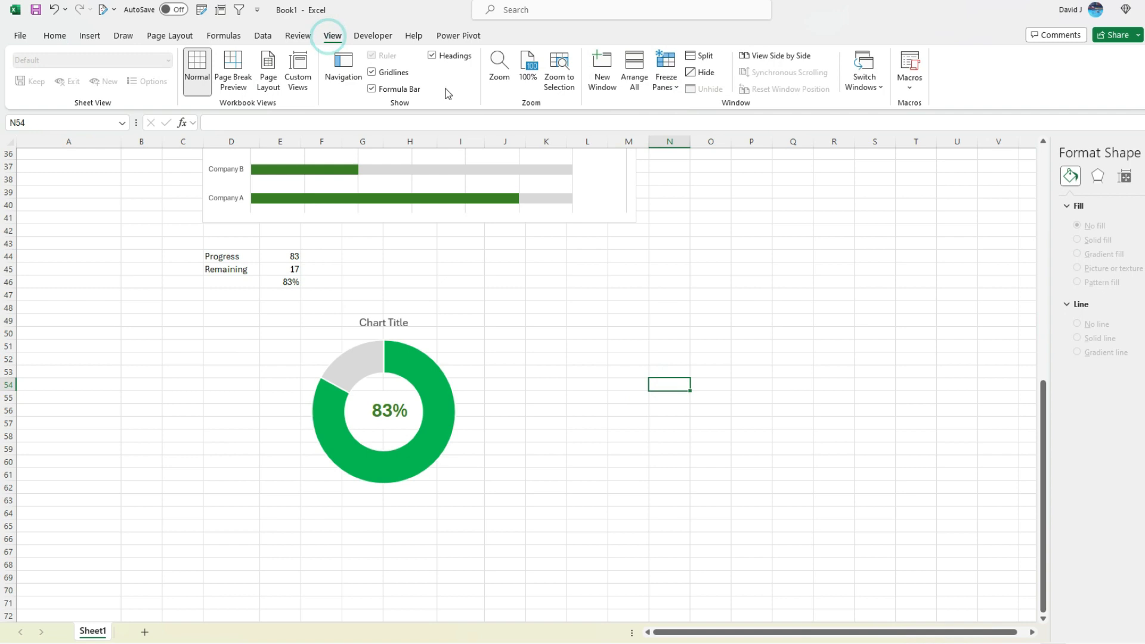
pyautogui.click(394, 72)
pyautogui.click(581, 386)
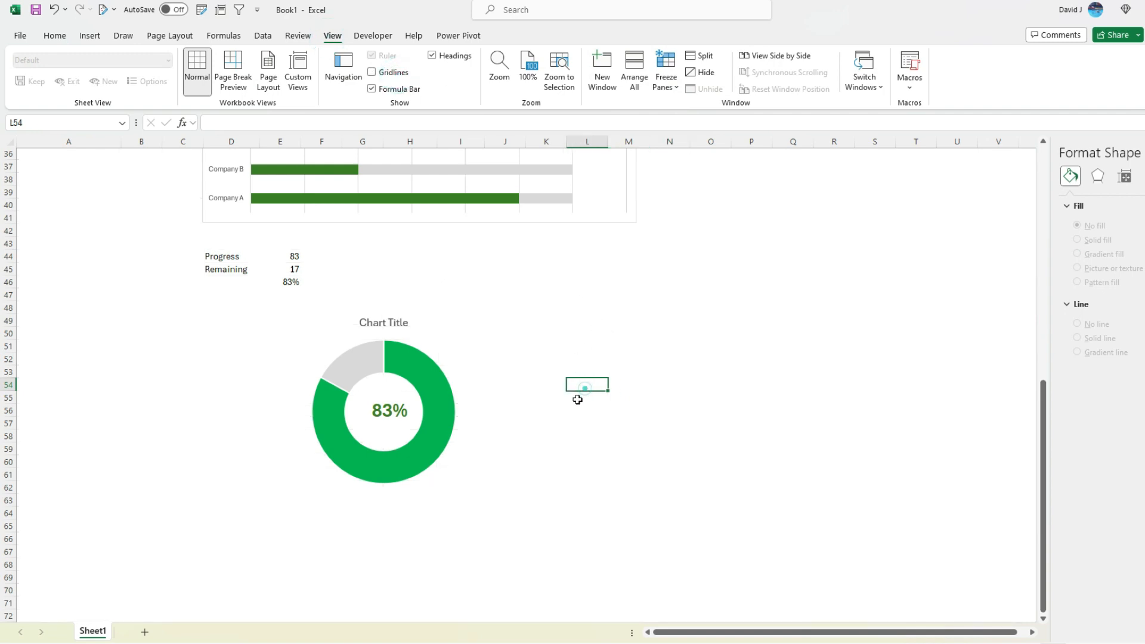
# Delete the doughnut chart's title, and enlarge the chart slightly while keeping its hole centered around the percentage.
pyautogui.click(388, 324)
pyautogui.press('Delete')
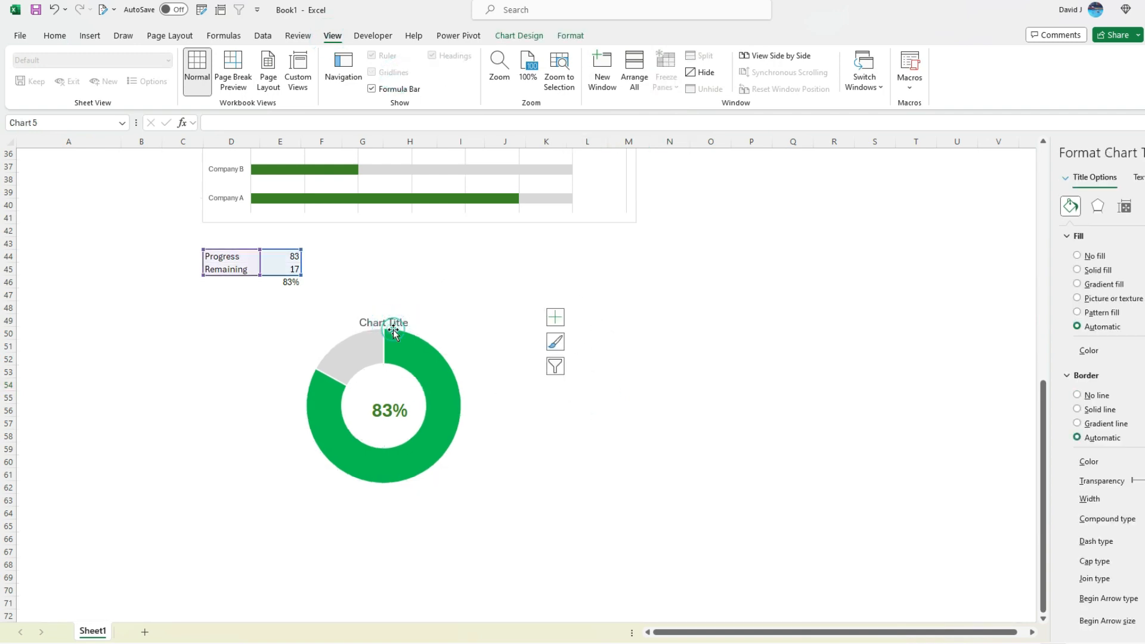
pyautogui.click(501, 312)
pyautogui.click(669, 395)
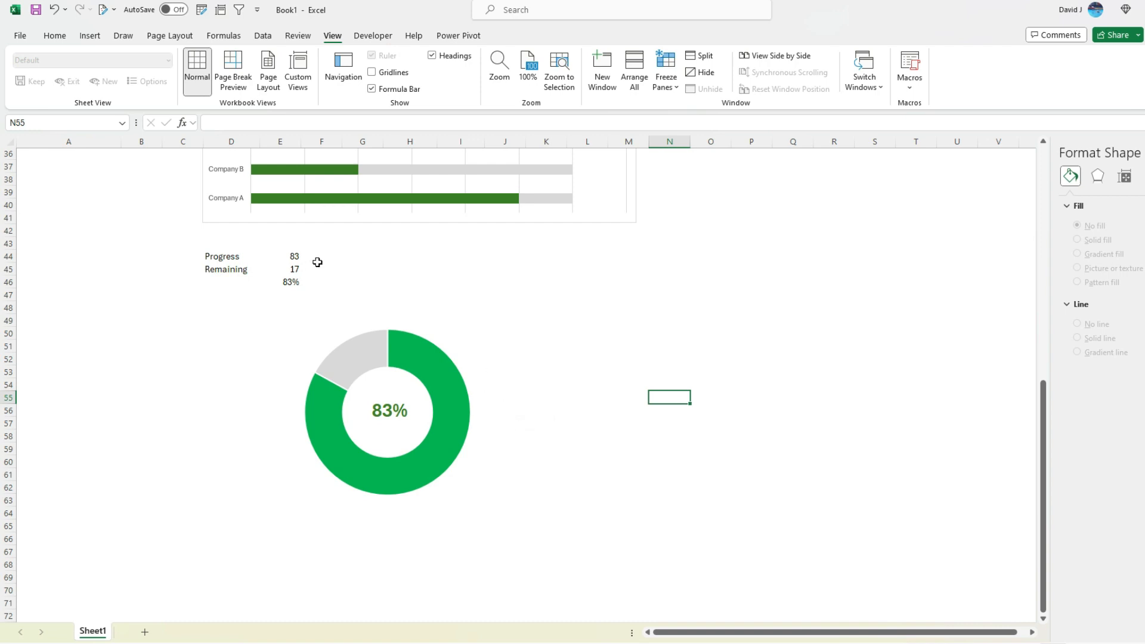
# Test the doughnut chart by setting the Progress value in E44 to 75, 60, 50 and 40 in turn.
pyautogui.click(284, 258)
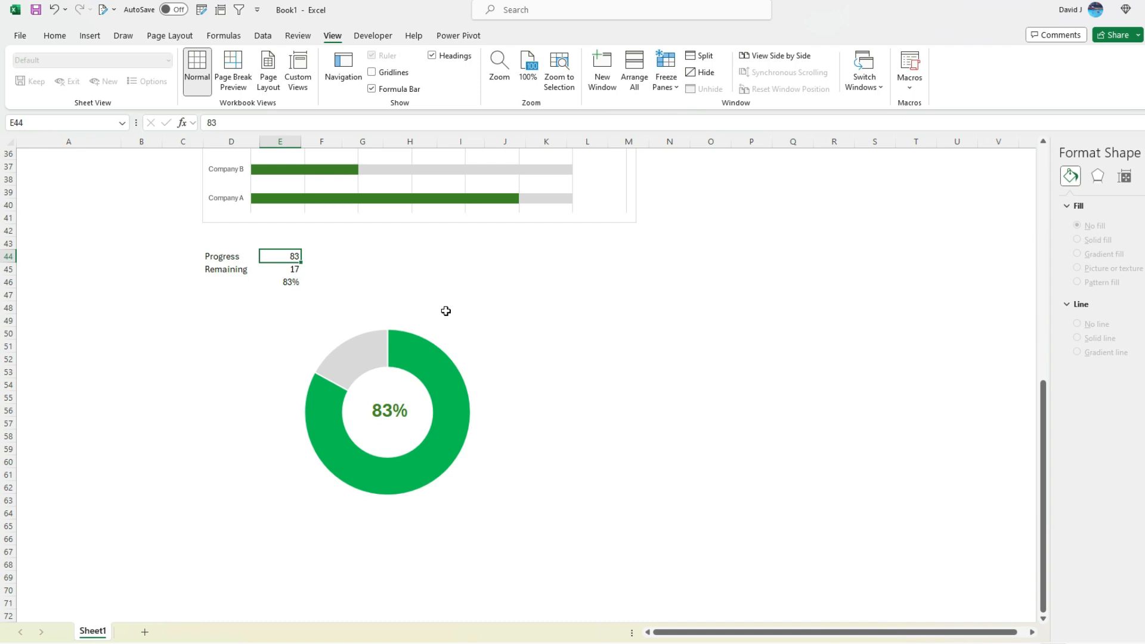
pyautogui.write('75')
pyautogui.press('Return')
pyautogui.press('Up')
pyautogui.write('60')
pyautogui.press('Return')
pyautogui.press('Up')
pyautogui.write('50')
pyautogui.press('Return')
pyautogui.press('Up')
pyautogui.write('40')
pyautogui.press('Return')
pyautogui.press('Up')
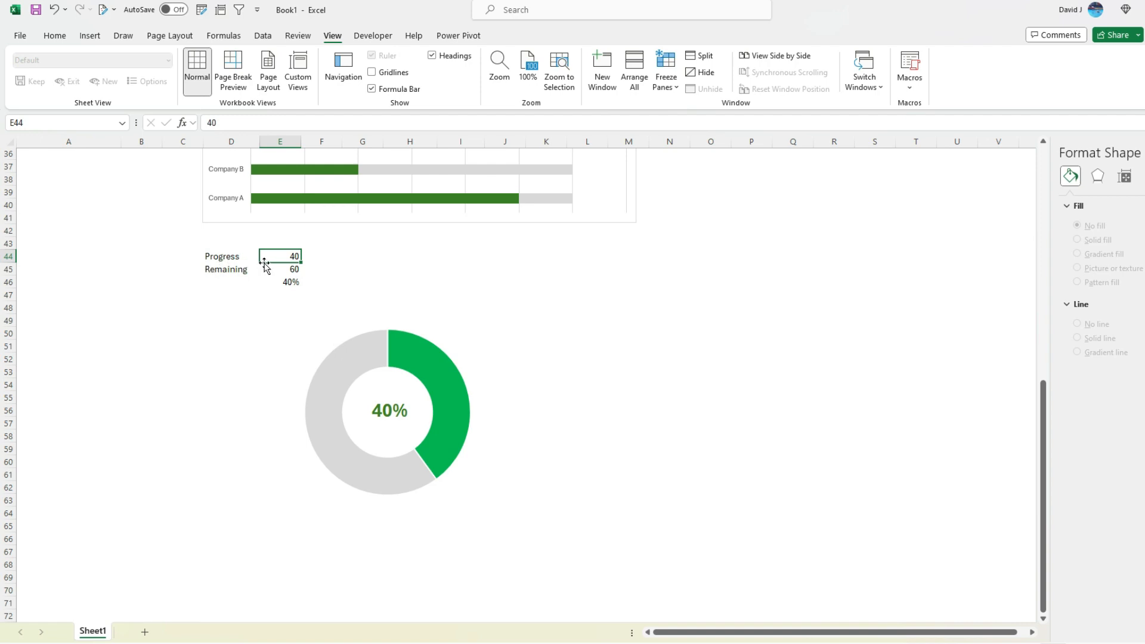
# Check the percentage formula in E46 and set the Progress value in E44 to 85.
pyautogui.click(291, 281)
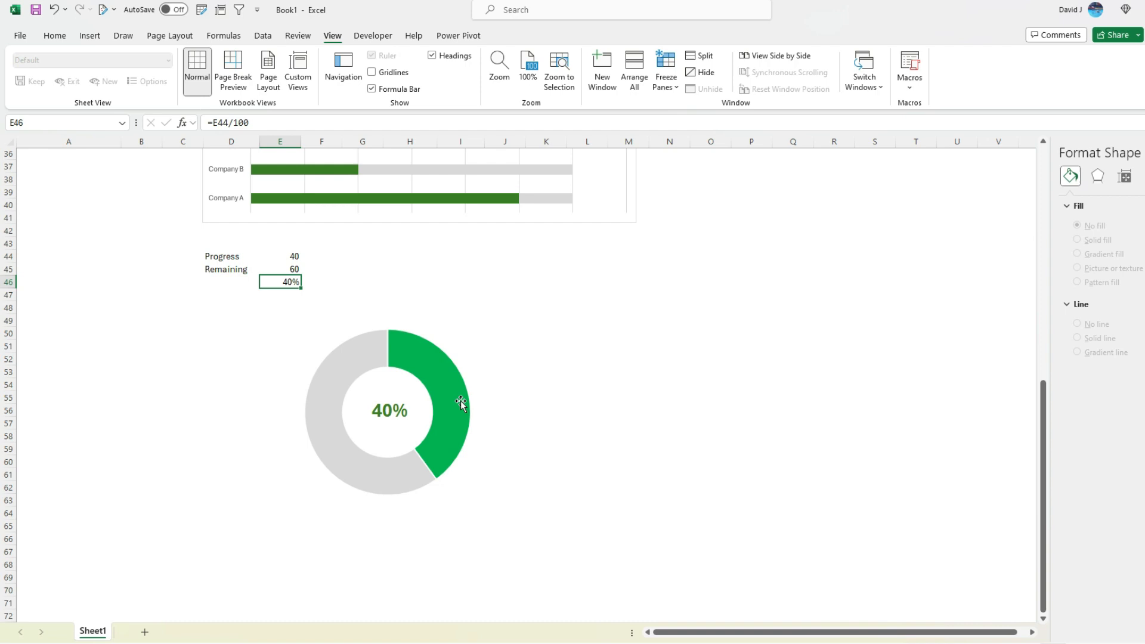
pyautogui.click(293, 257)
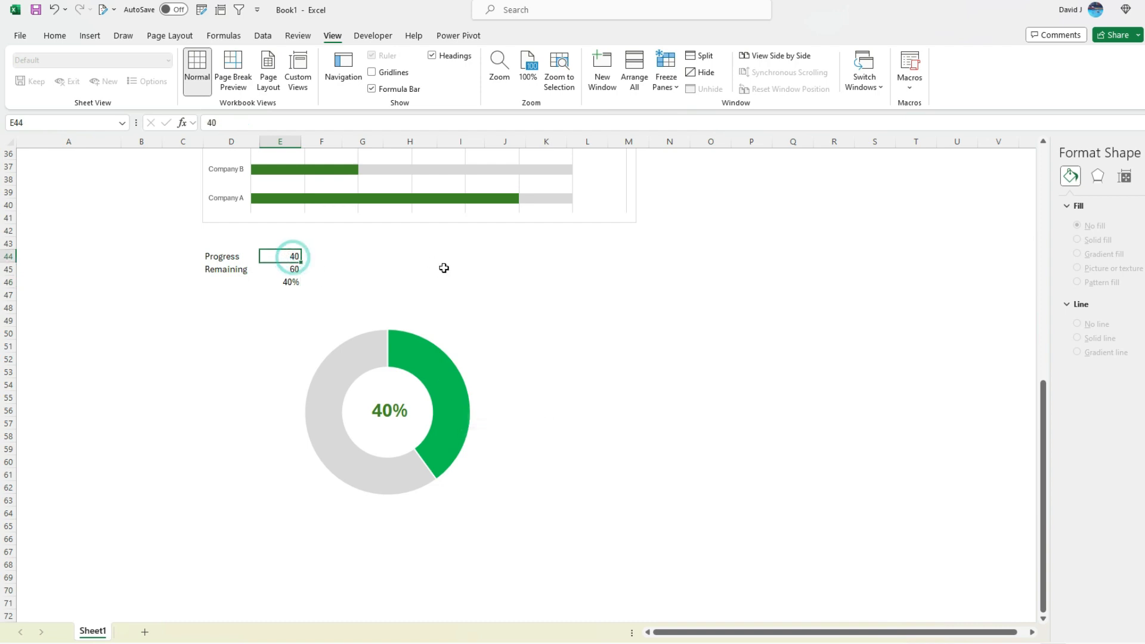
pyautogui.write('85')
pyautogui.press('Return')
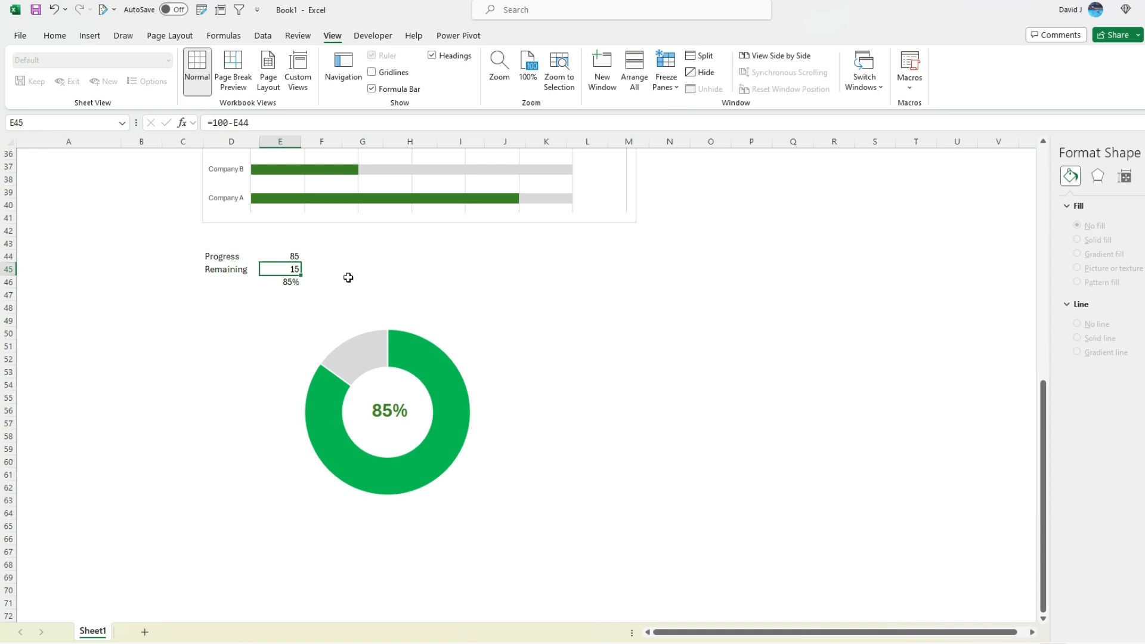
# Review the prospect table, the % of Completion bar chart, the overlapping progress bar chart and the doughnut chart.
pyautogui.scroll(4, 559, 377)
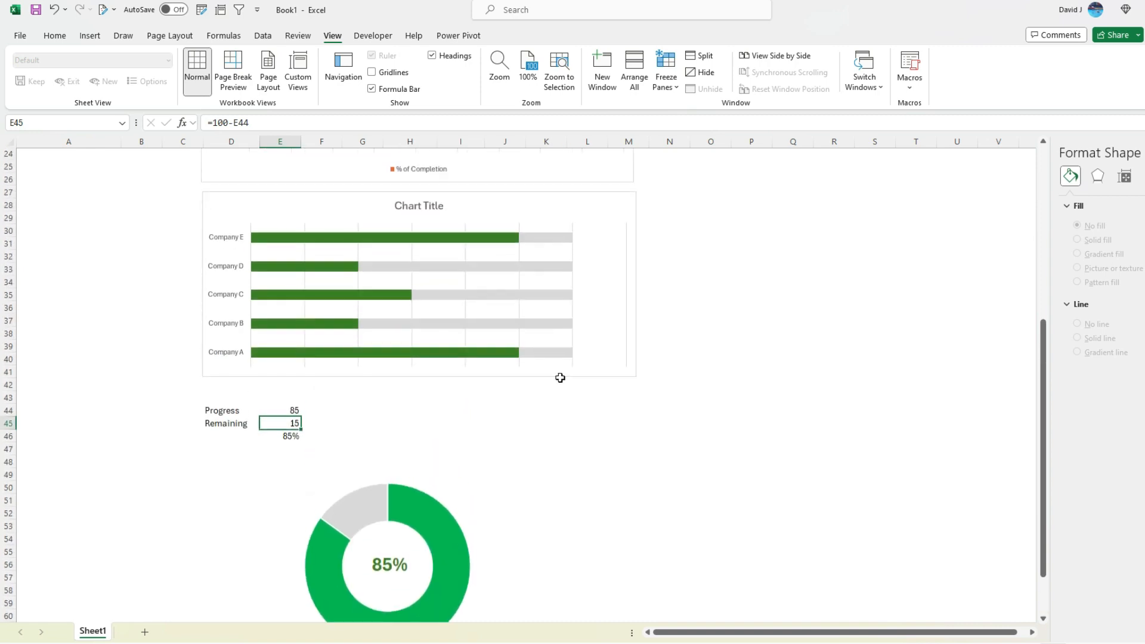
pyautogui.scroll(6, 560, 377)
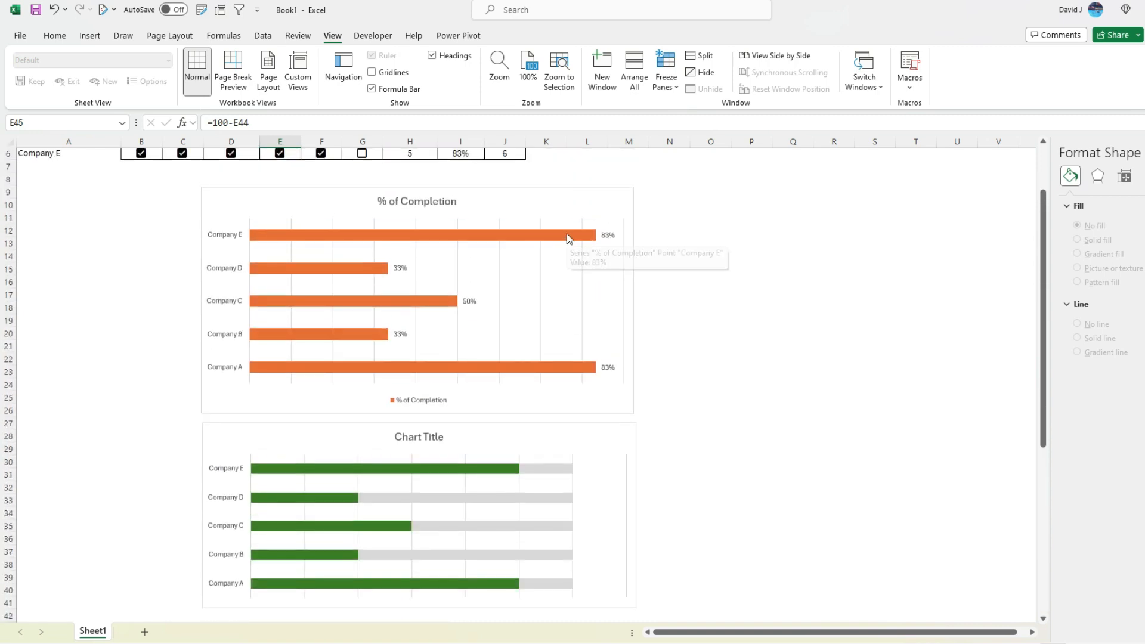
pyautogui.moveTo(568, 237)
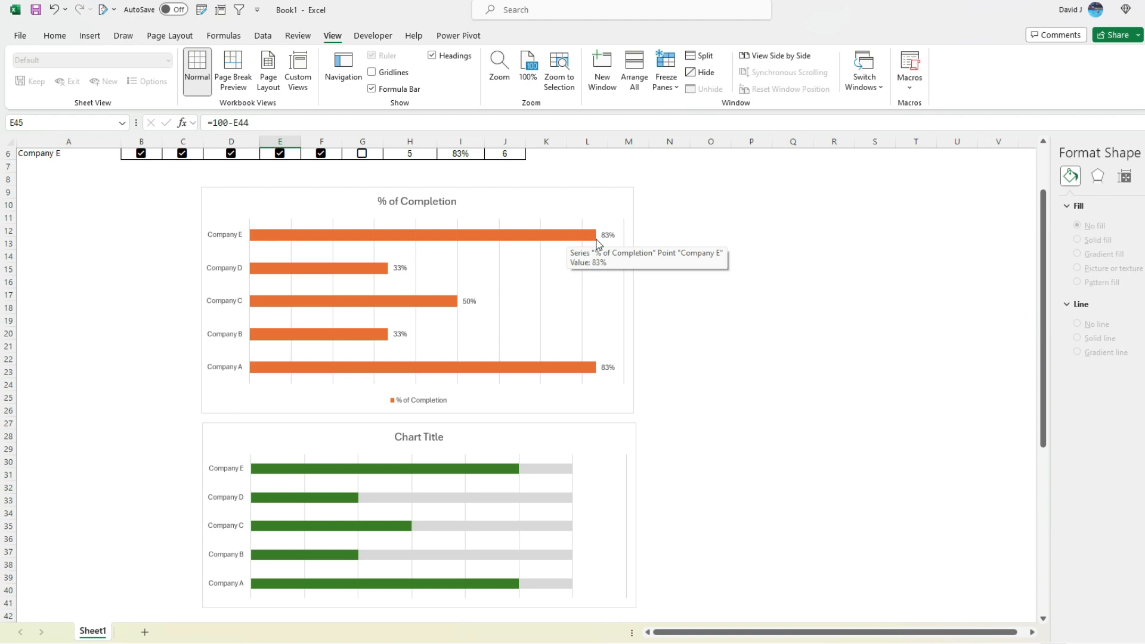
pyautogui.scroll(-3, 437, 369)
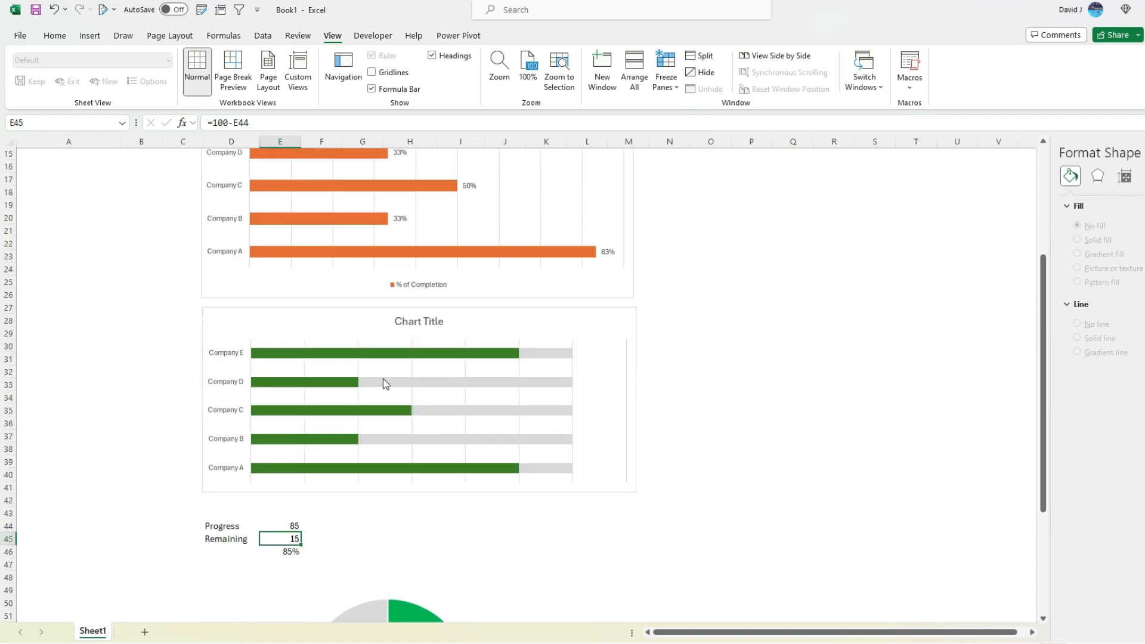
pyautogui.moveTo(385, 383)
pyautogui.scroll(-5, 447, 404)
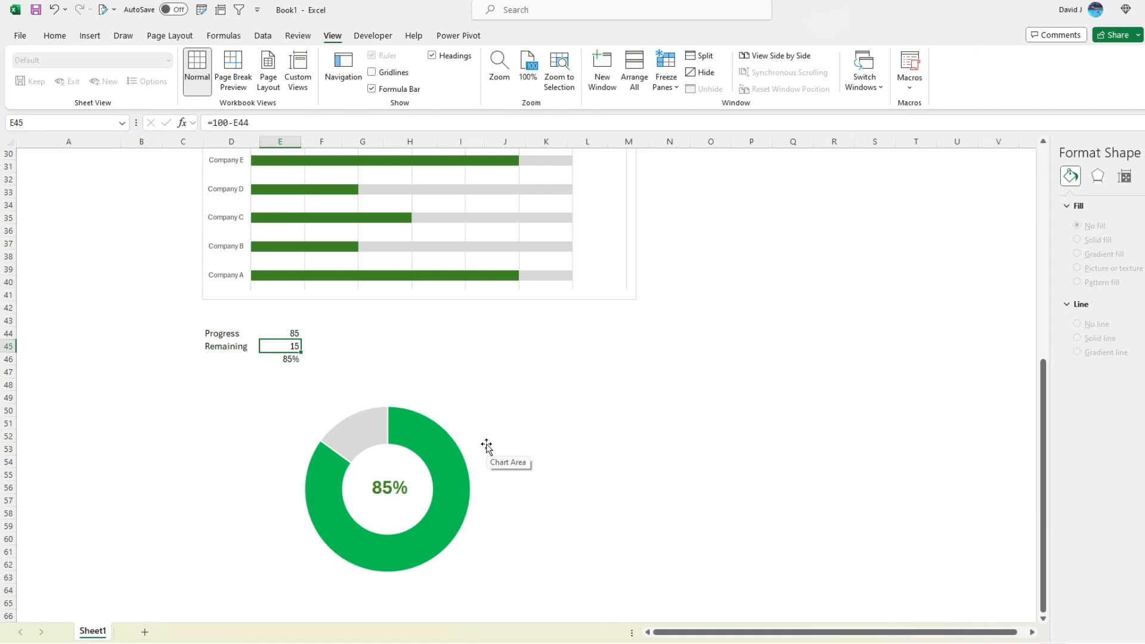
pyautogui.scroll(10, 511, 424)
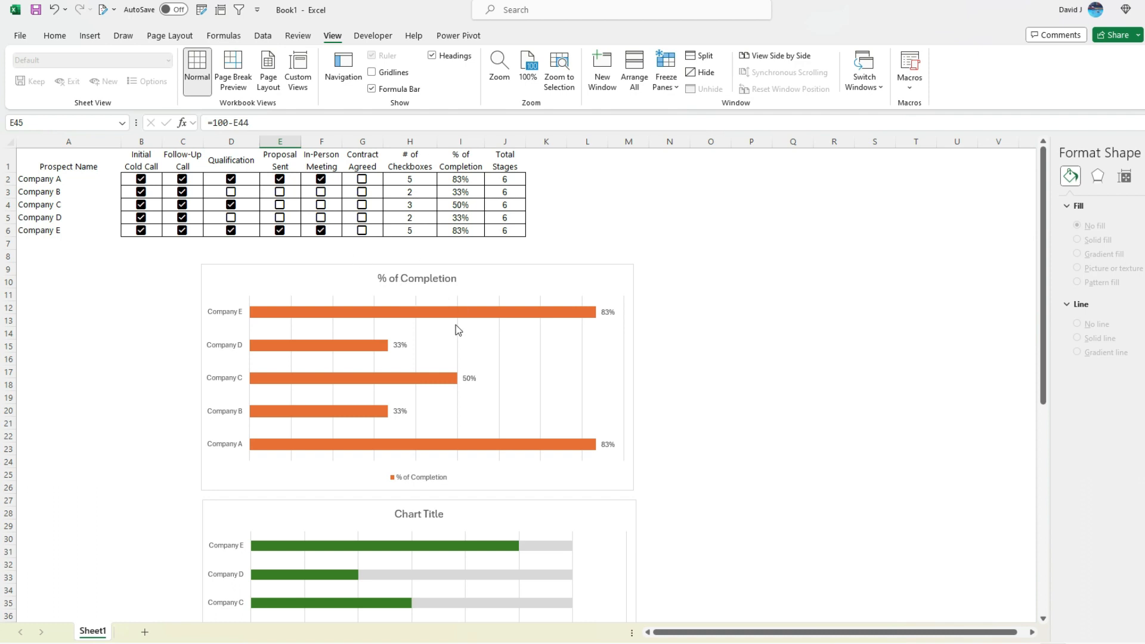
pyautogui.scroll(-4, 447, 345)
pyautogui.scroll(-8, 441, 361)
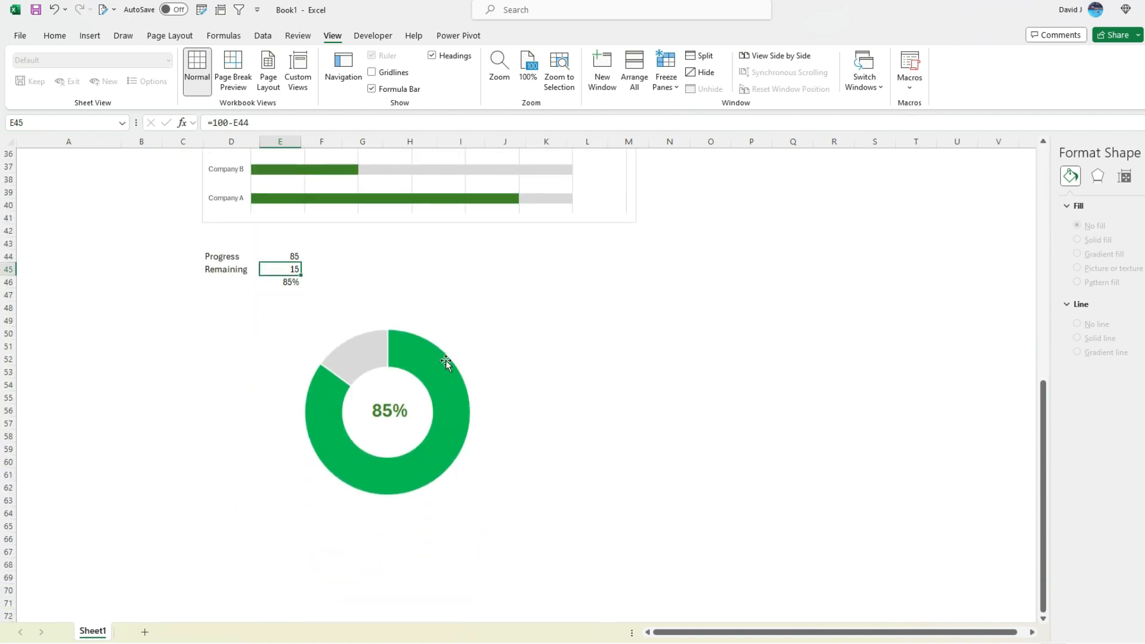